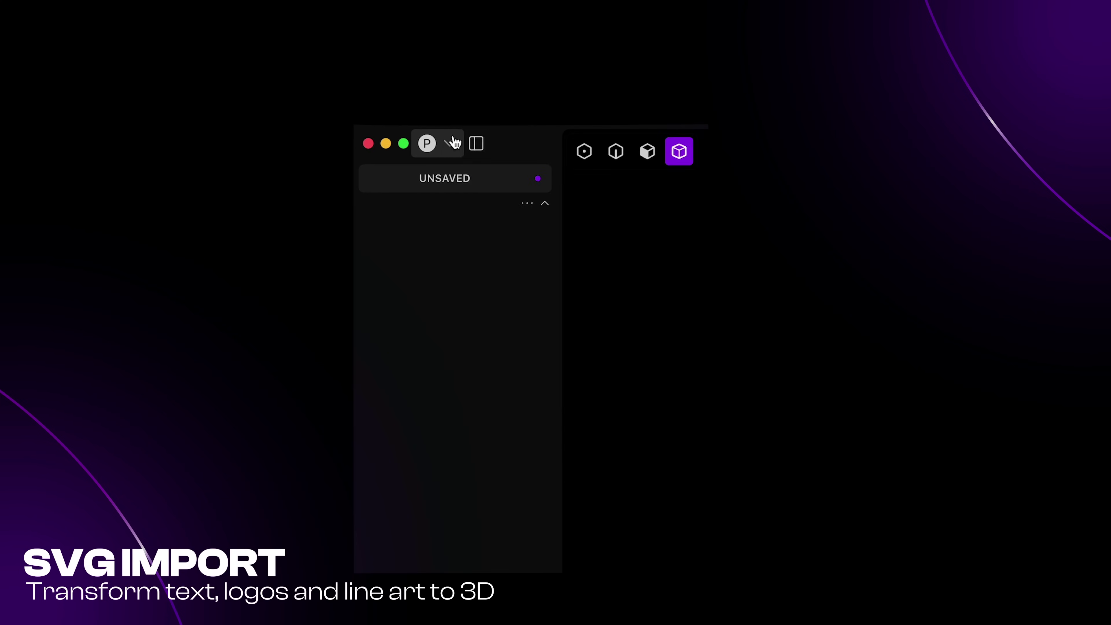
Import the plasticity.svg file from the svg files folder
left_click(453, 143)
left_click(485, 213)
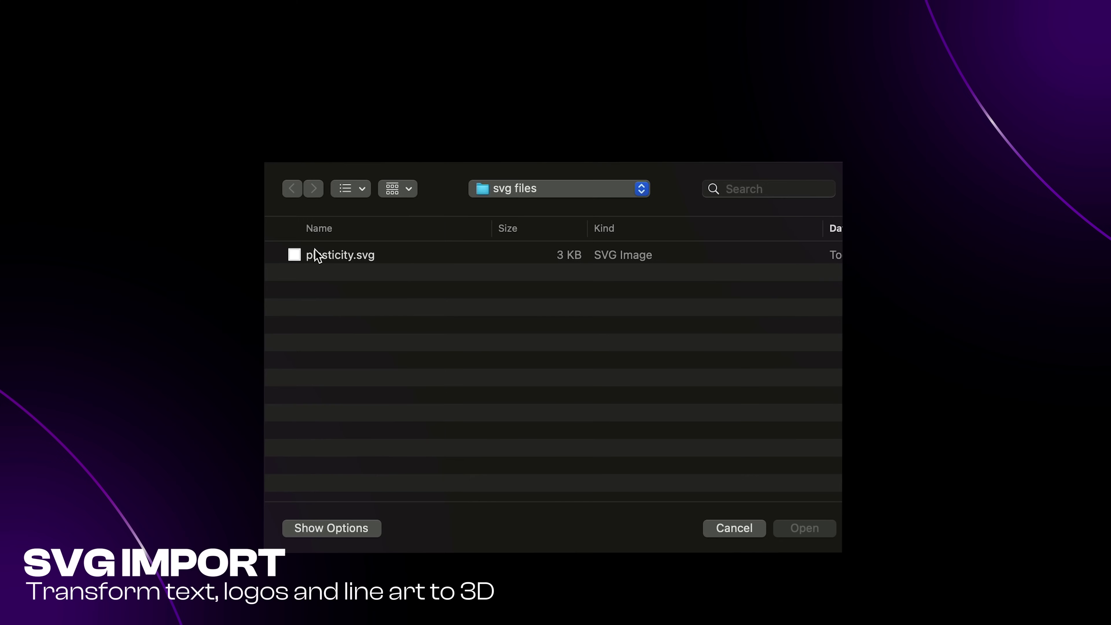
left_click(926, 459)
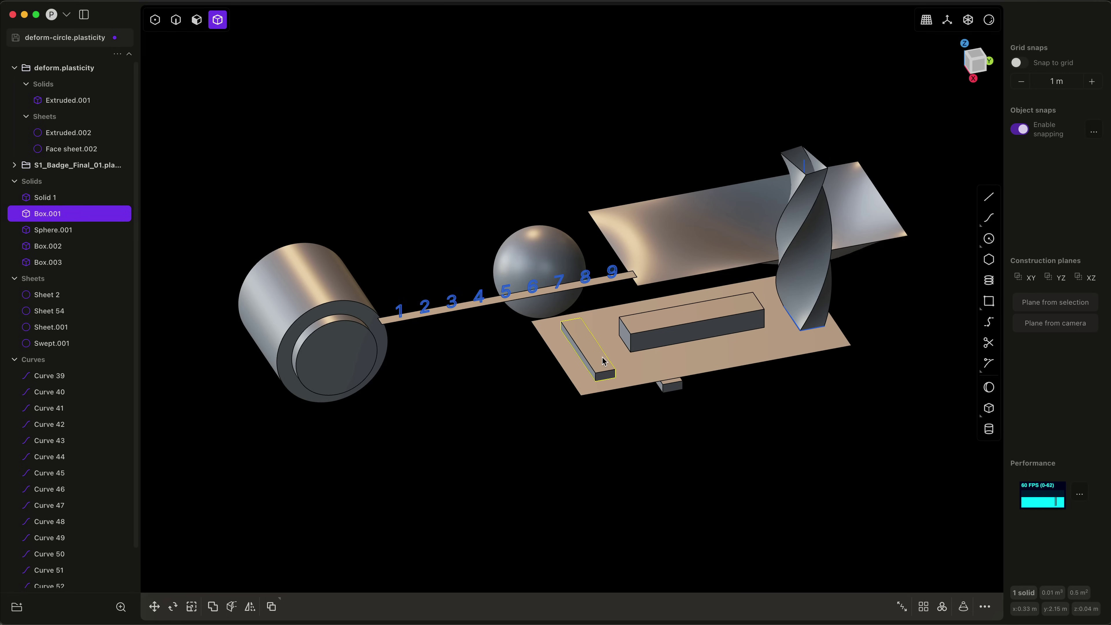
Deform the thin box, using the flat sheet as reference face and the curved sheet as target face
type("fdeform")
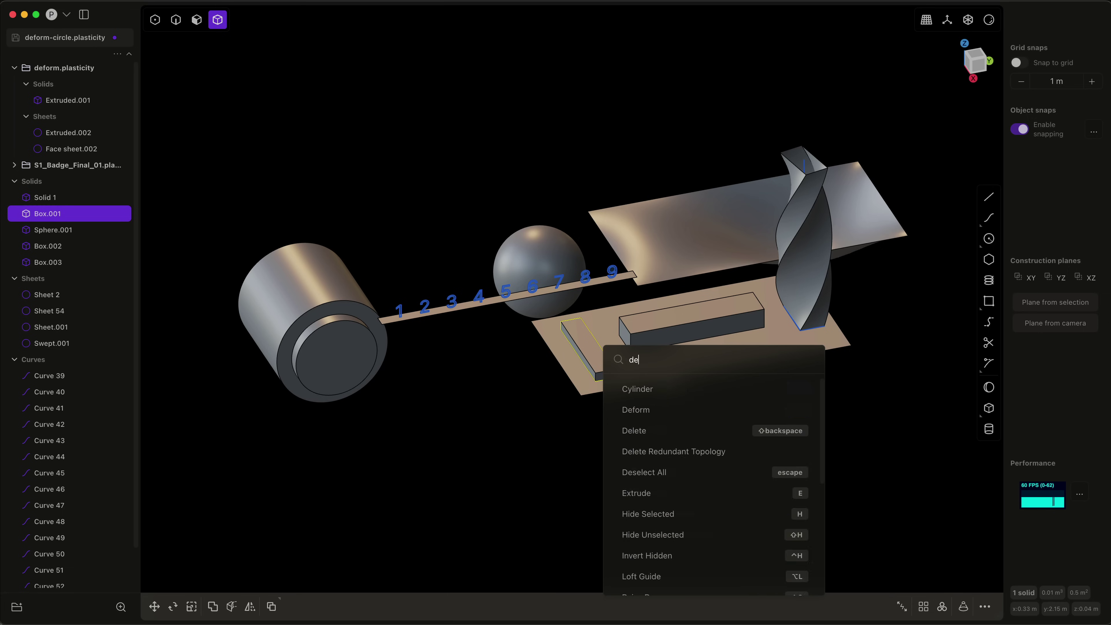
key("Return")
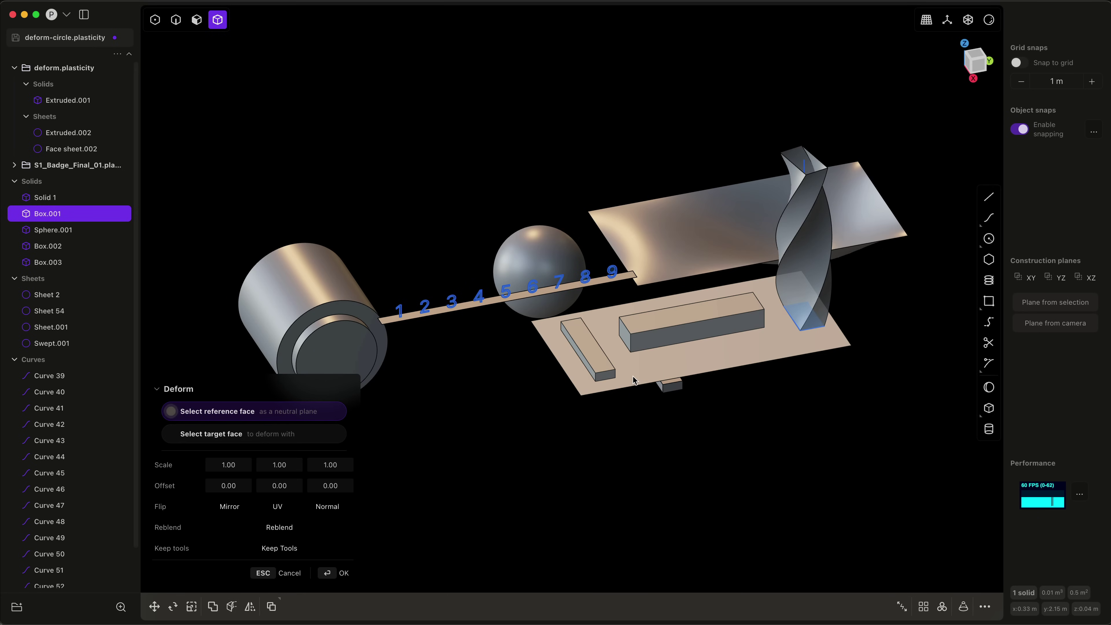
left_click(635, 383)
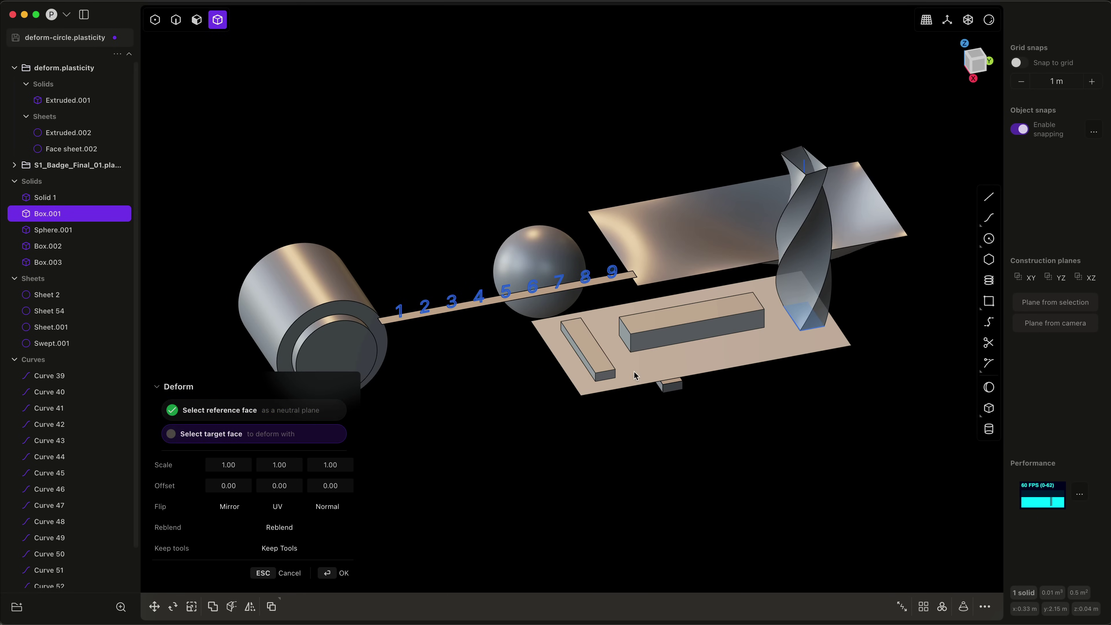
left_click(681, 262)
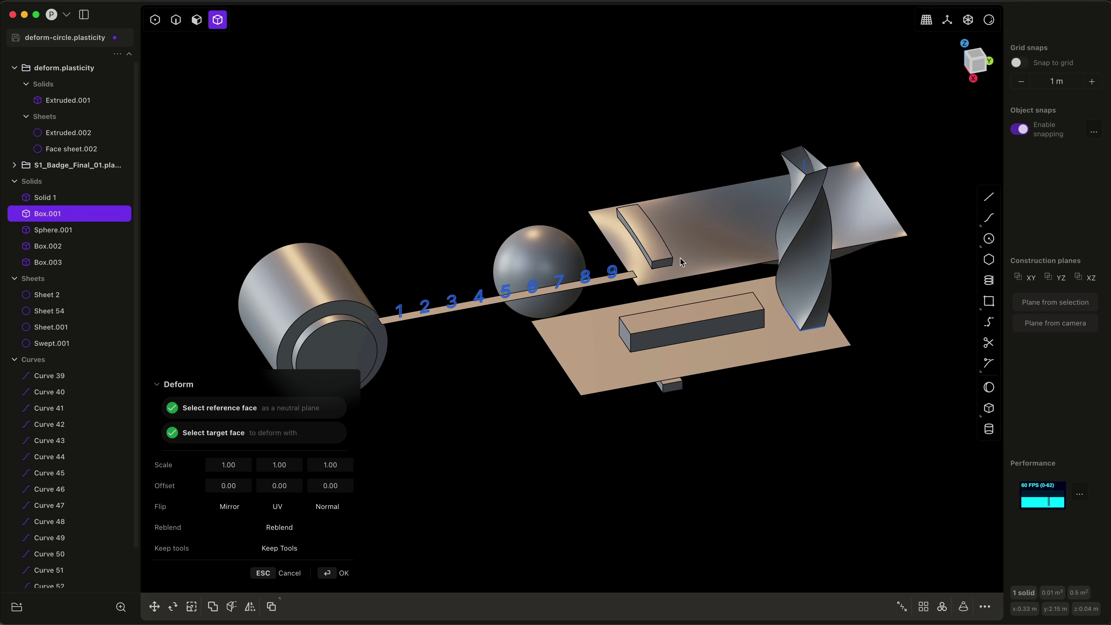
middle_click_drag(682, 262, 650, 361)
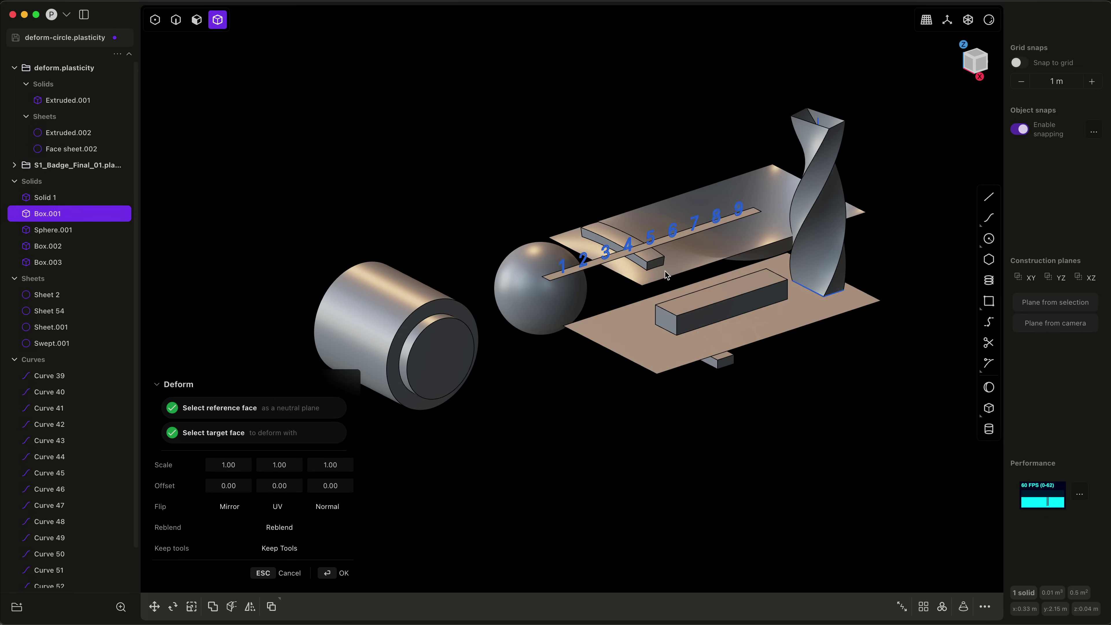
middle_click_drag(665, 270, 663, 290)
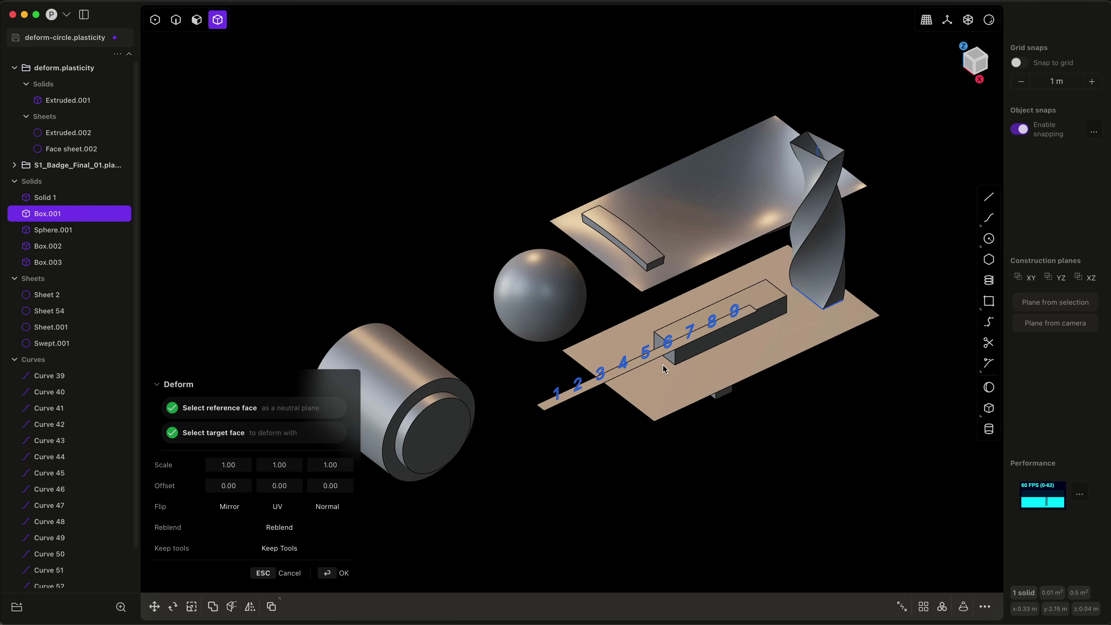
mouse_move(662, 368)
middle_mouse_down()
mouse_move(662, 339)
mouse_move(684, 336)
mouse_move(653, 354)
middle_mouse_up()
Enable Keep Tools in the Deform so the original box stays on the flat sheet
left_click(269, 550)
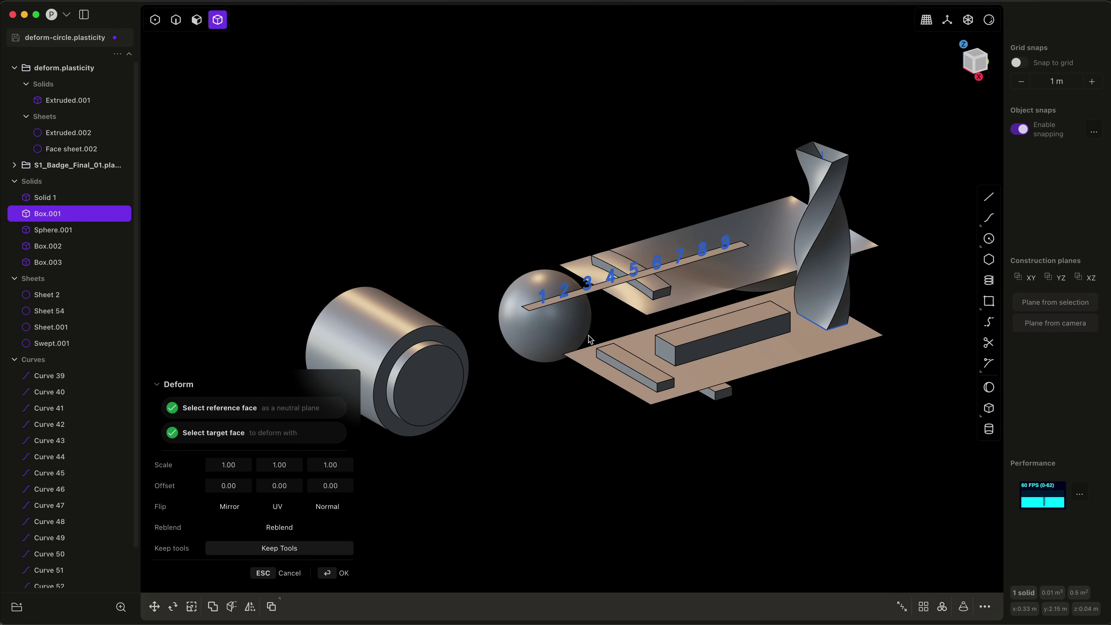
middle_click_drag(675, 399, 611, 226)
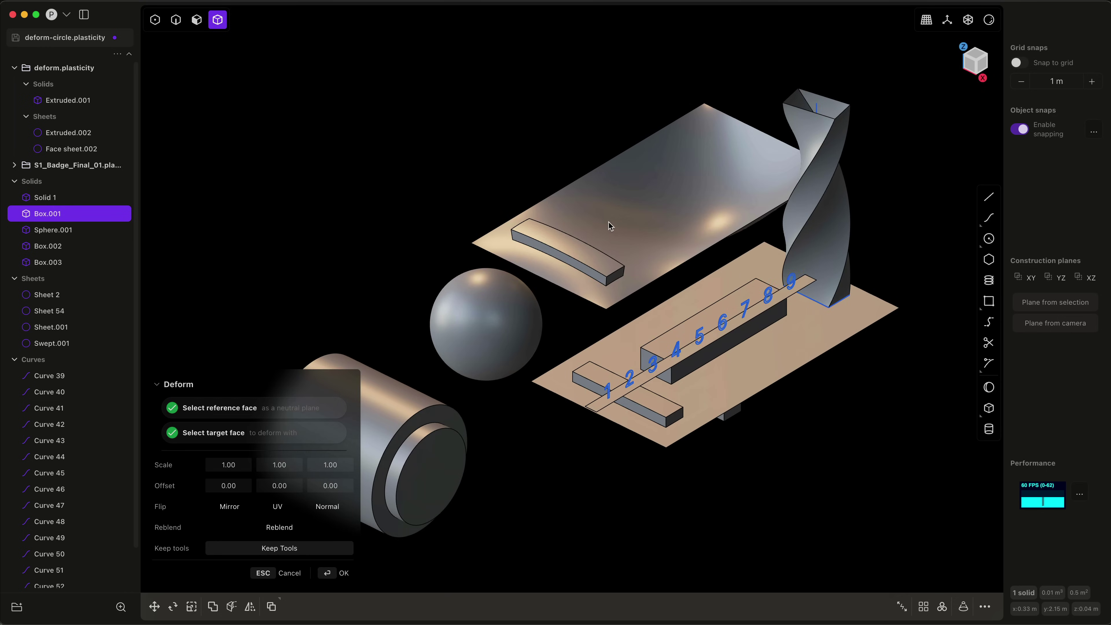
middle_click_drag(556, 254, 563, 238)
mouse_move(581, 275)
middle_mouse_down()
mouse_move(573, 256)
mouse_move(602, 232)
middle_mouse_up()
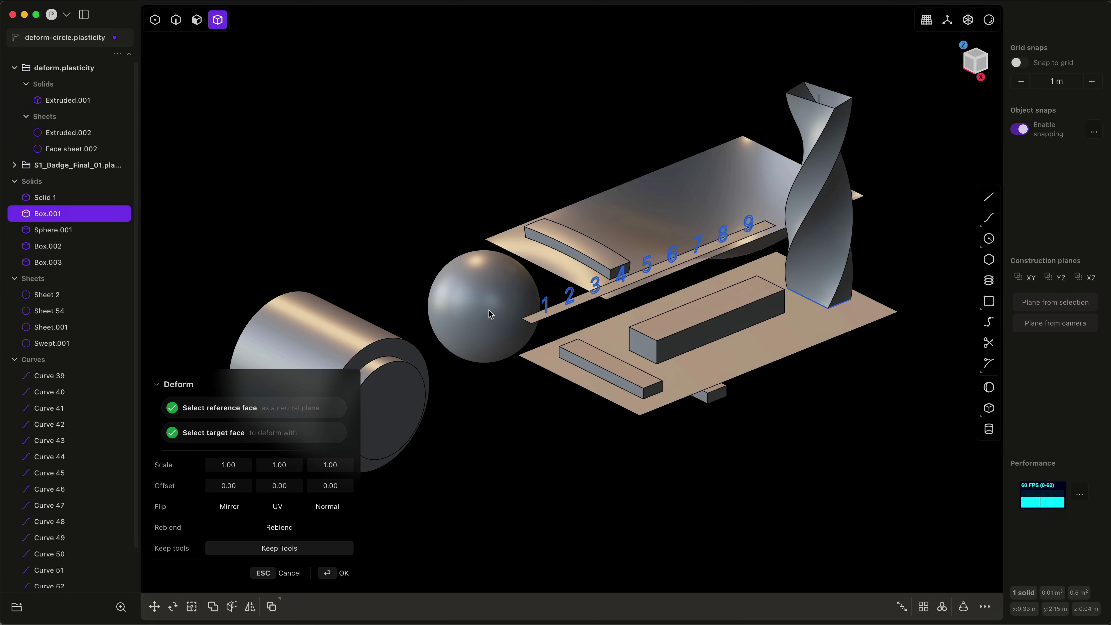
Offset the deformed box by 0.01 and -0.06, flip its UV, try other third-axis scale and offset values, and cancel the Deform
left_click_drag(228, 486, 292, 486)
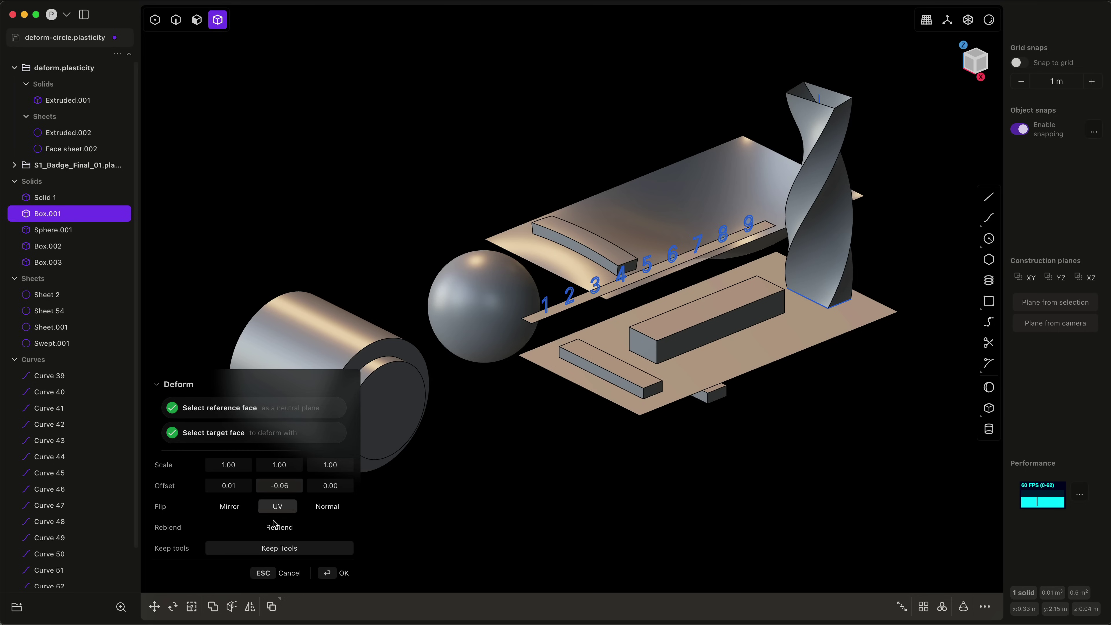
left_click(277, 507)
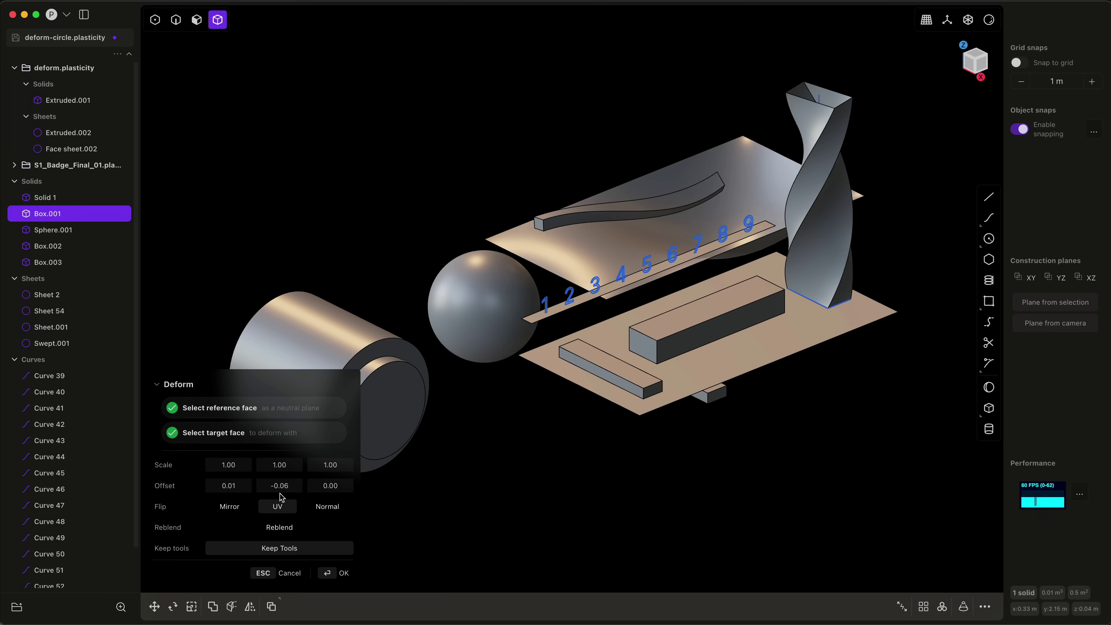
left_click_drag(323, 465, 422, 464)
left_click_drag(323, 487, 246, 486)
middle_click_drag(595, 364, 653, 369)
key("Escape")
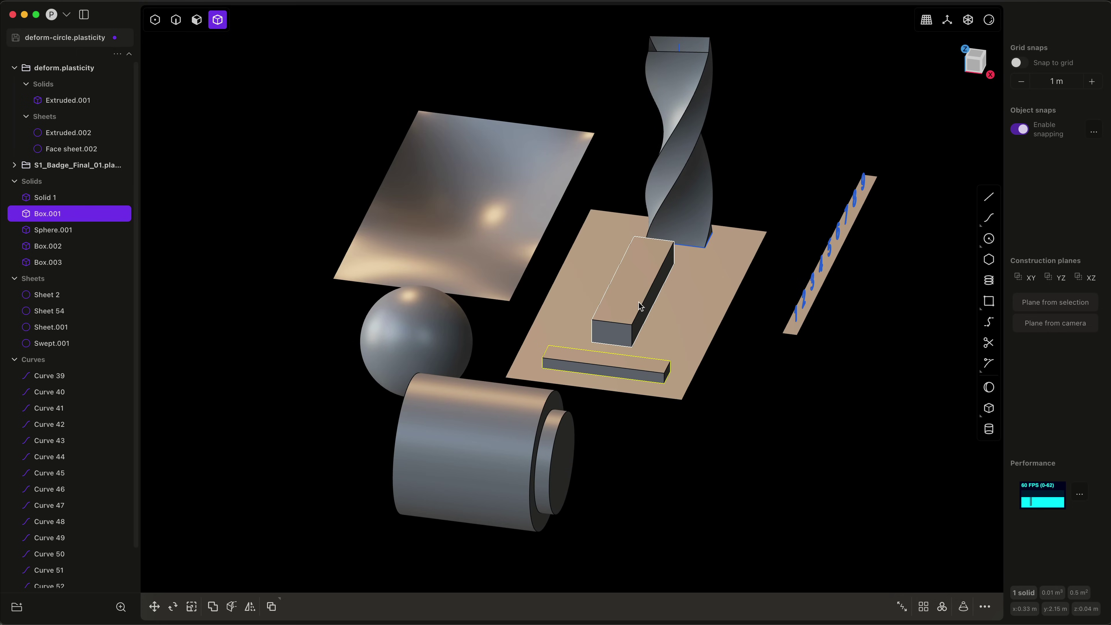
Try deforming both boxes together from the flat sheet onto the curved sheet, and cancel
left_click(634, 305)
key("shift+r")
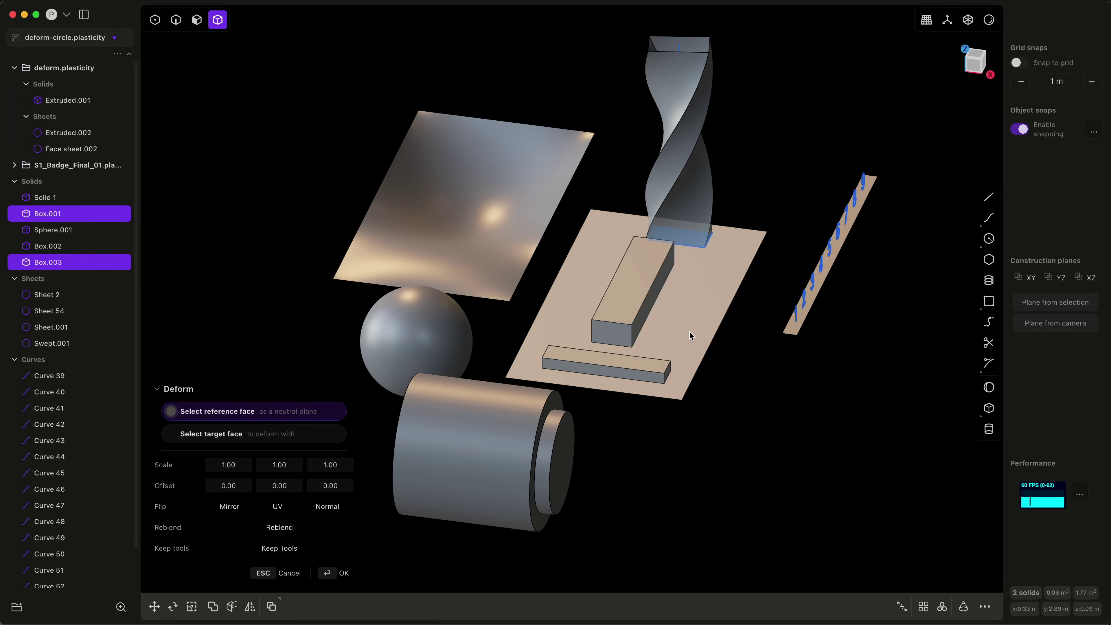
left_click(689, 331)
left_click(521, 226)
middle_click_drag(610, 365, 548, 367)
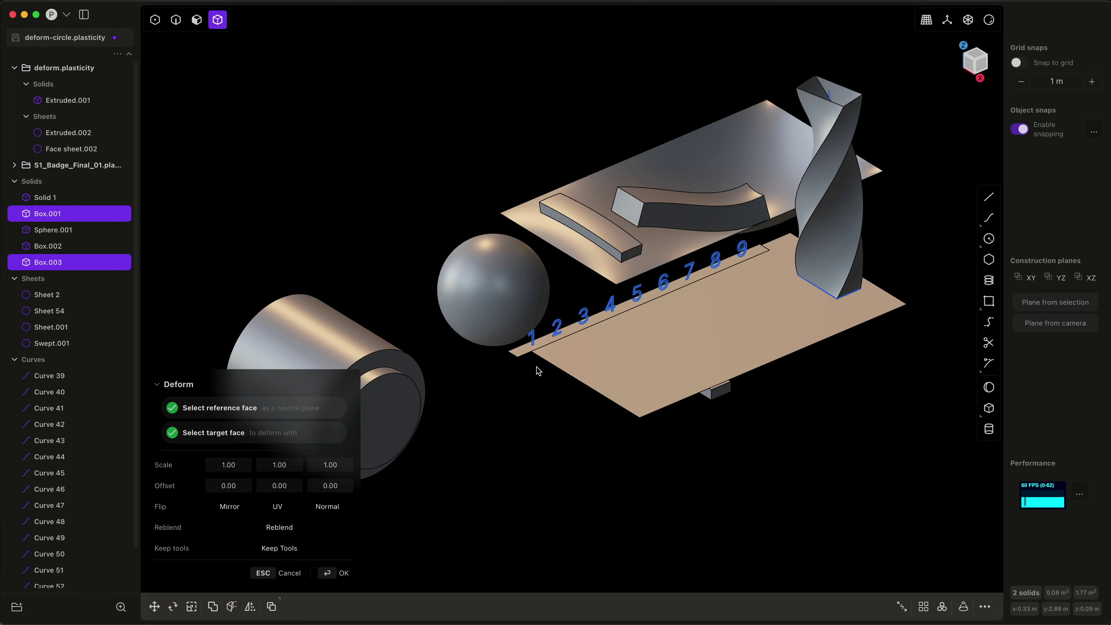
key("Escape")
Try deforming both boxes from the flat sheet onto a side face of the twisted column, and cancel
type("fdef")
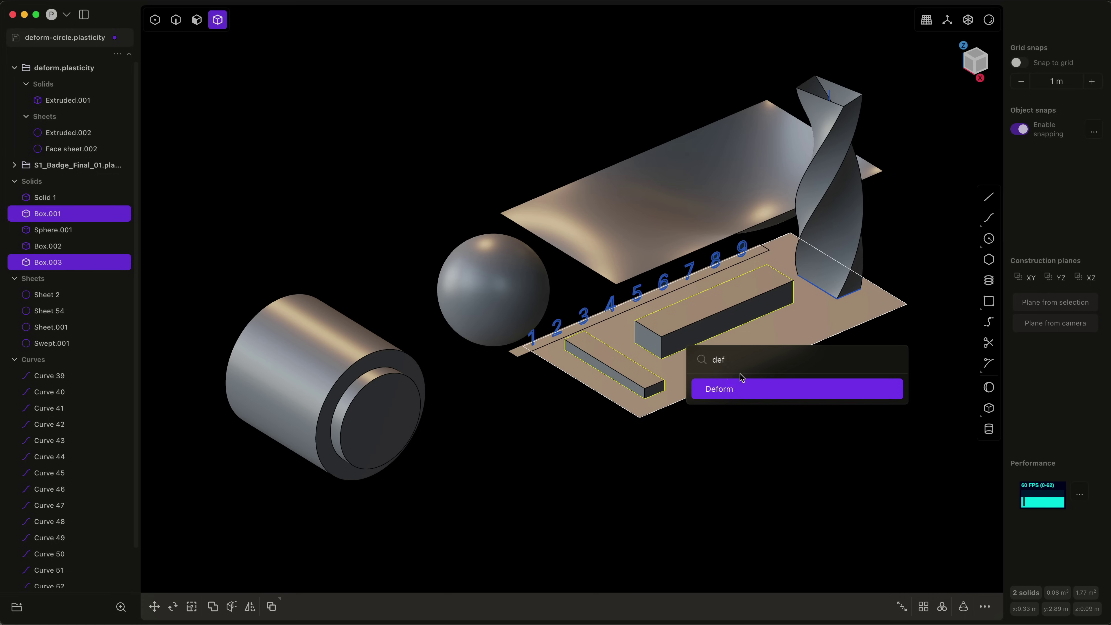
key("Return")
left_click(747, 361)
left_click(837, 255)
middle_click_drag(780, 414, 746, 398)
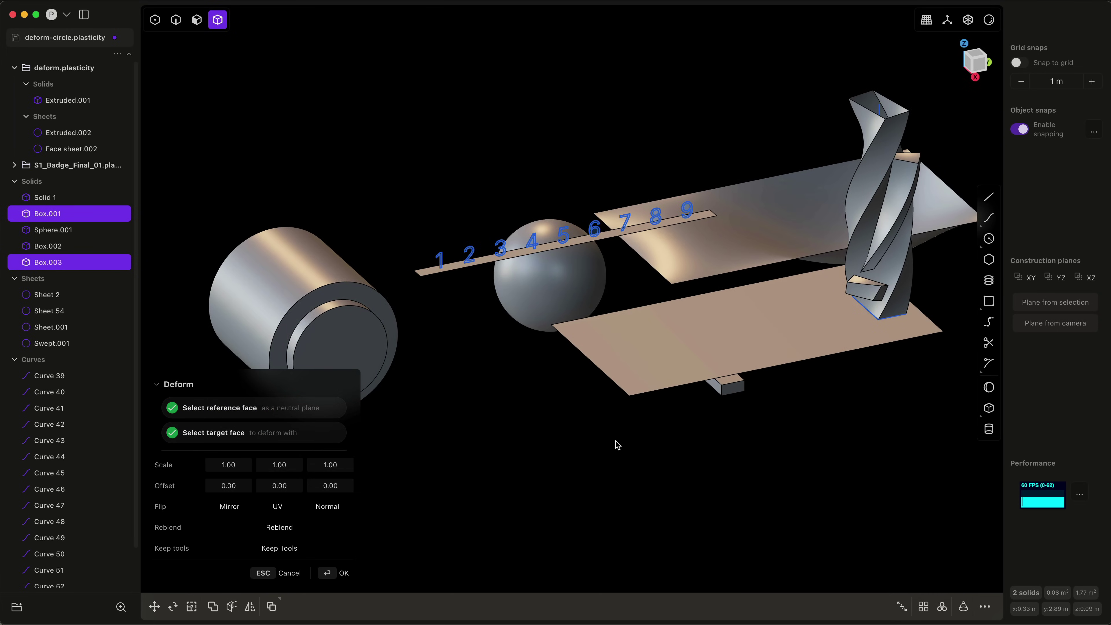
key("Escape")
Deform both boxes from the flat sheet onto the sphere
type("fdef")
key("Return")
left_click(686, 368)
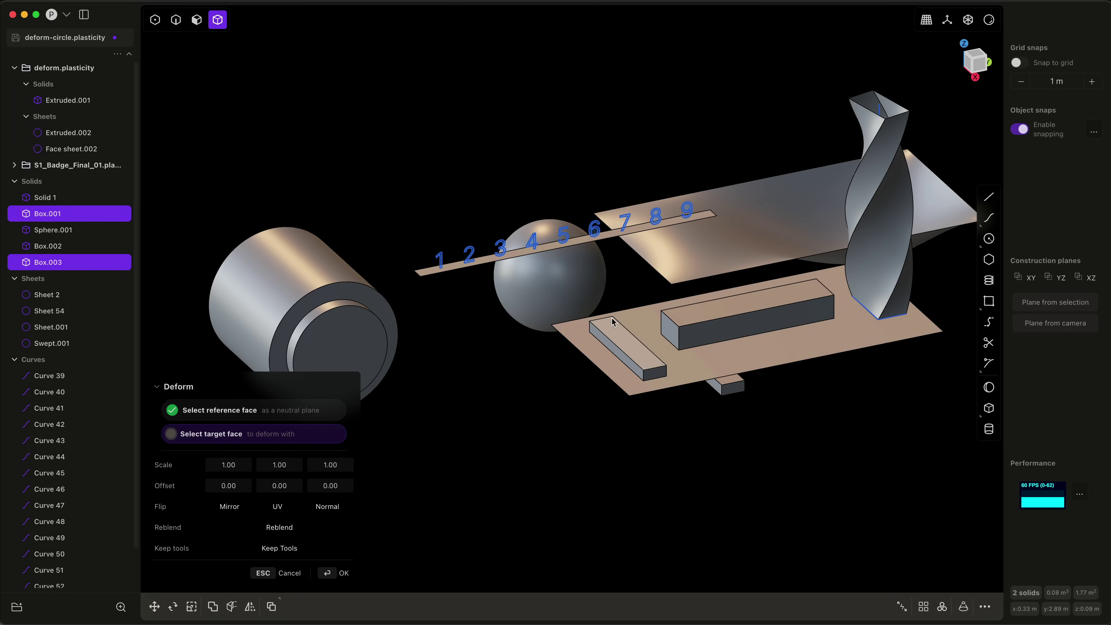
left_click(612, 322)
middle_click_drag(578, 386, 625, 341)
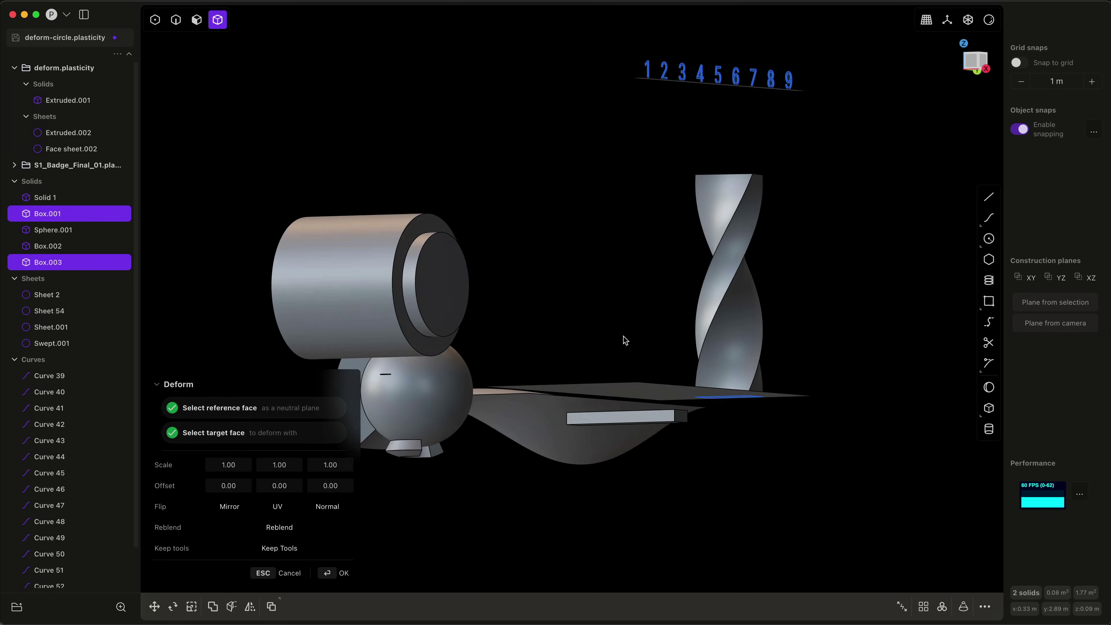
Flip the UV of the boxes wrapped on the sphere and close the Deform command
left_click(277, 507)
middle_click_drag(457, 381, 380, 447)
middle_click_drag(477, 438, 547, 385, "shift")
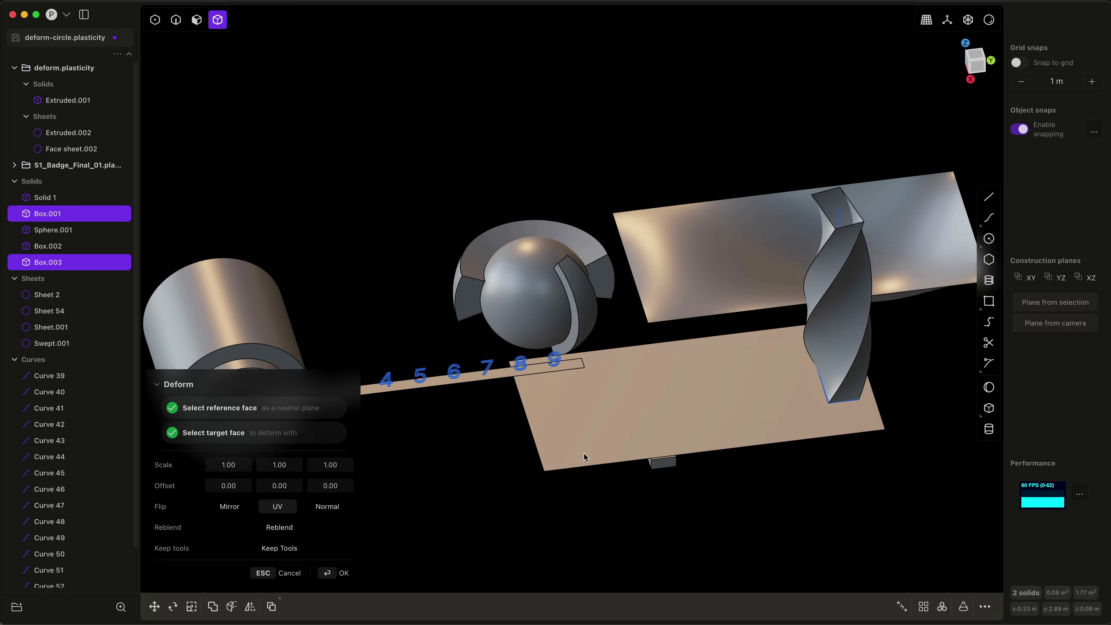
middle_click_drag(584, 458, 563, 303)
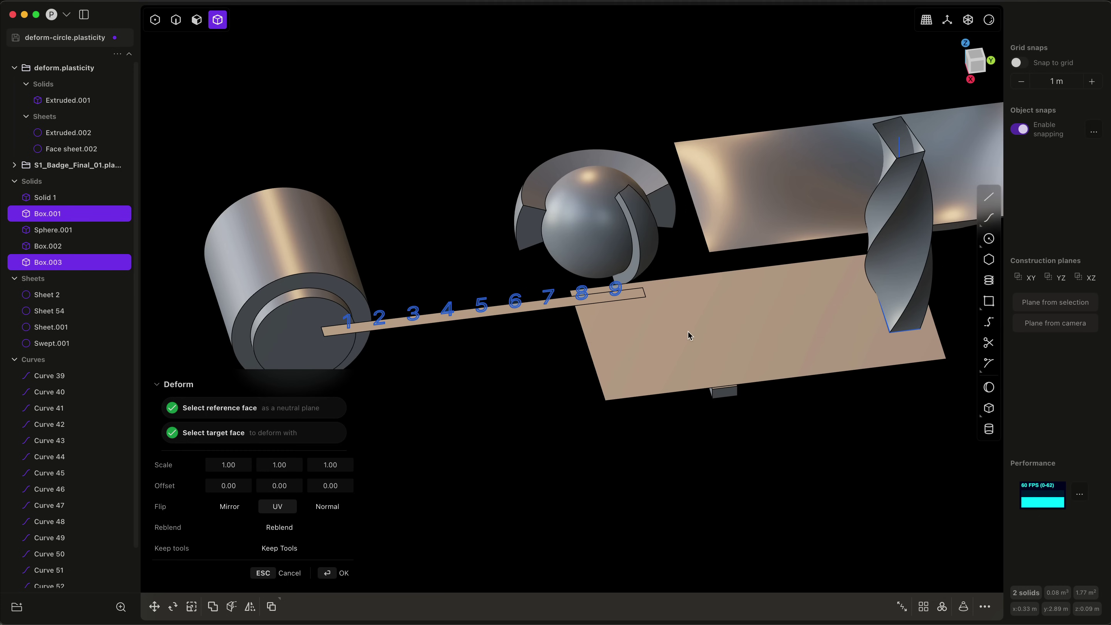
middle_click_drag(627, 331, 585, 402)
key("Return")
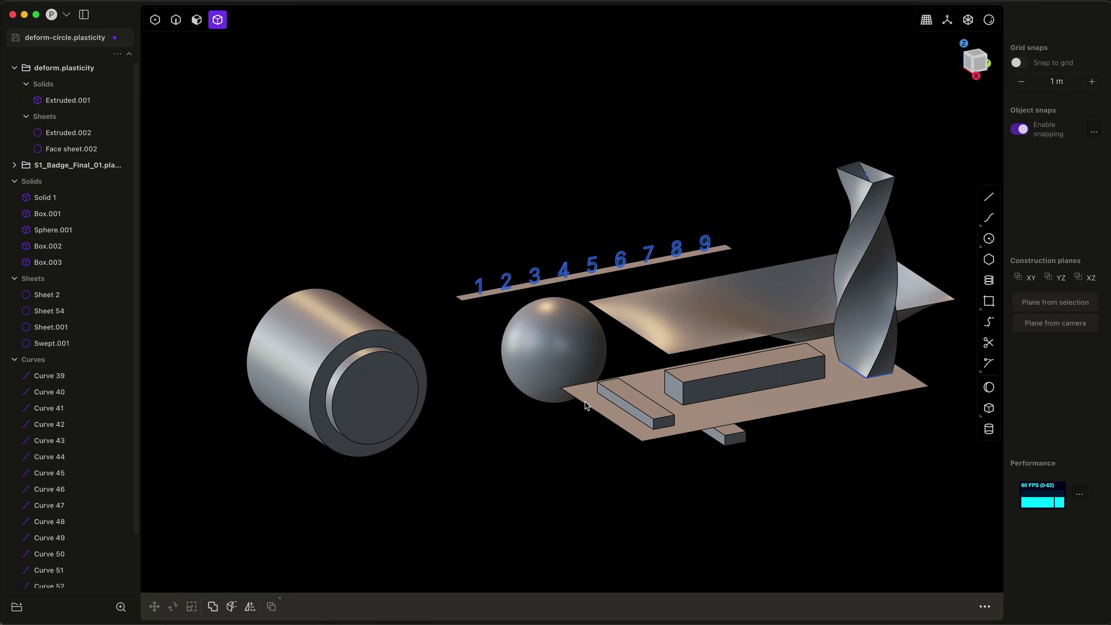
Select the number curves 1 to 9 and deform them from the narrow strip onto the cylinder's ring-shaped end face
left_click_drag(444, 172, 723, 320)
key("2")
key("e")
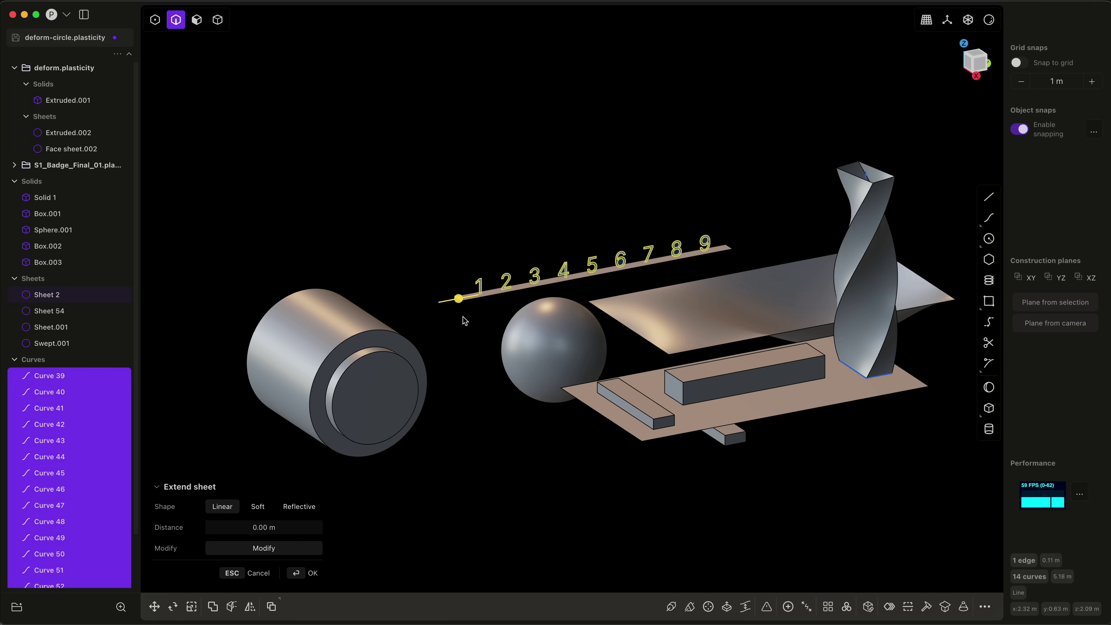
key("Escape")
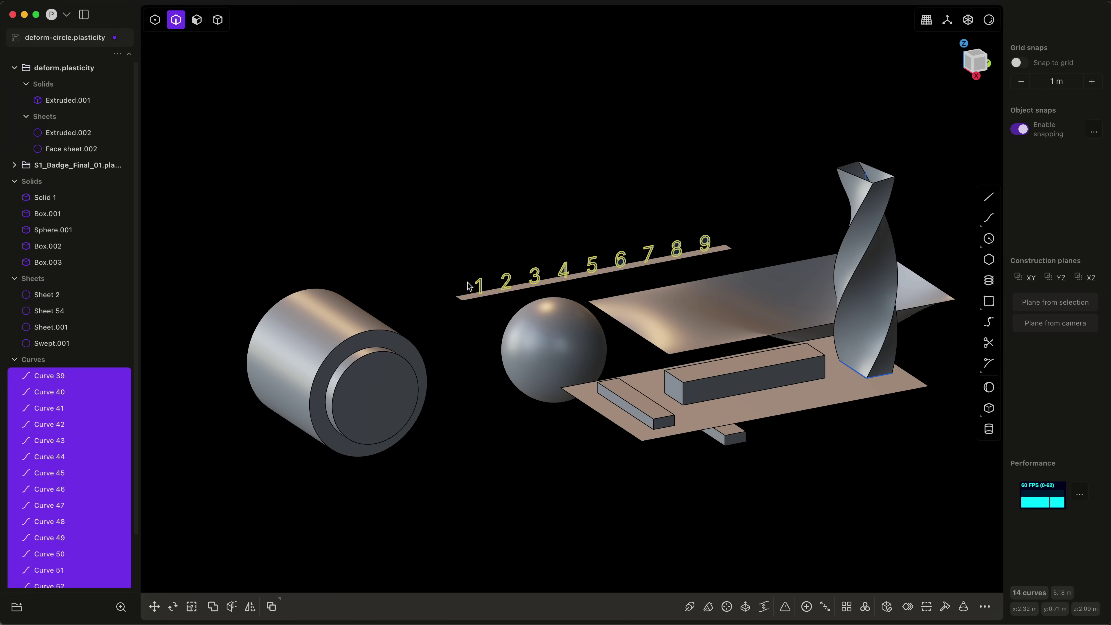
scroll(459, 283, "up", 5)
middle_click_drag(510, 283, 514, 291)
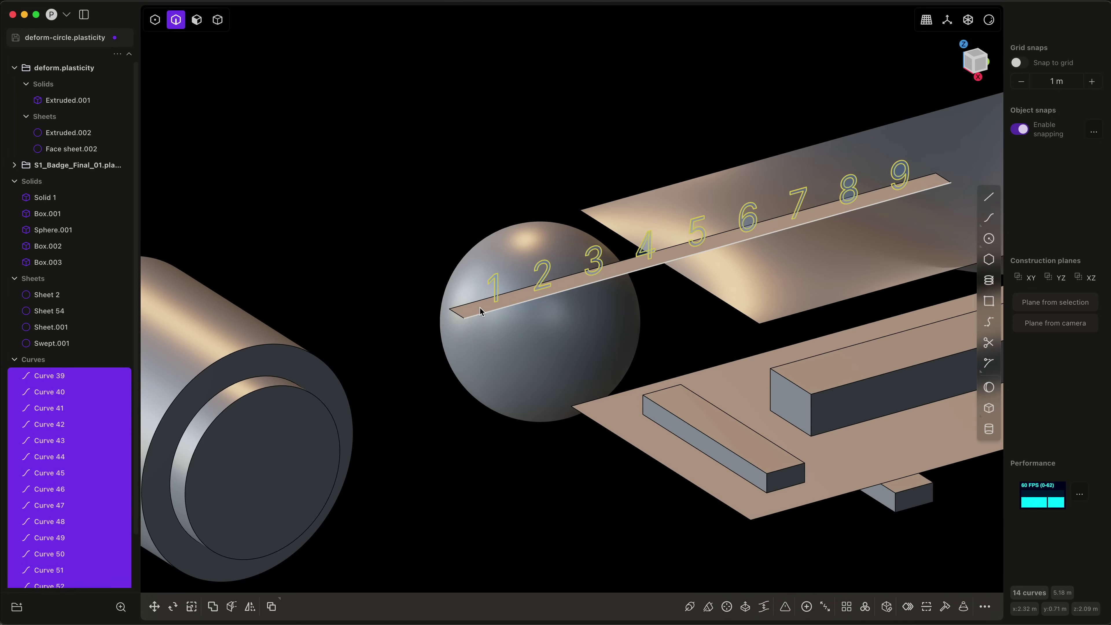
type("fdef")
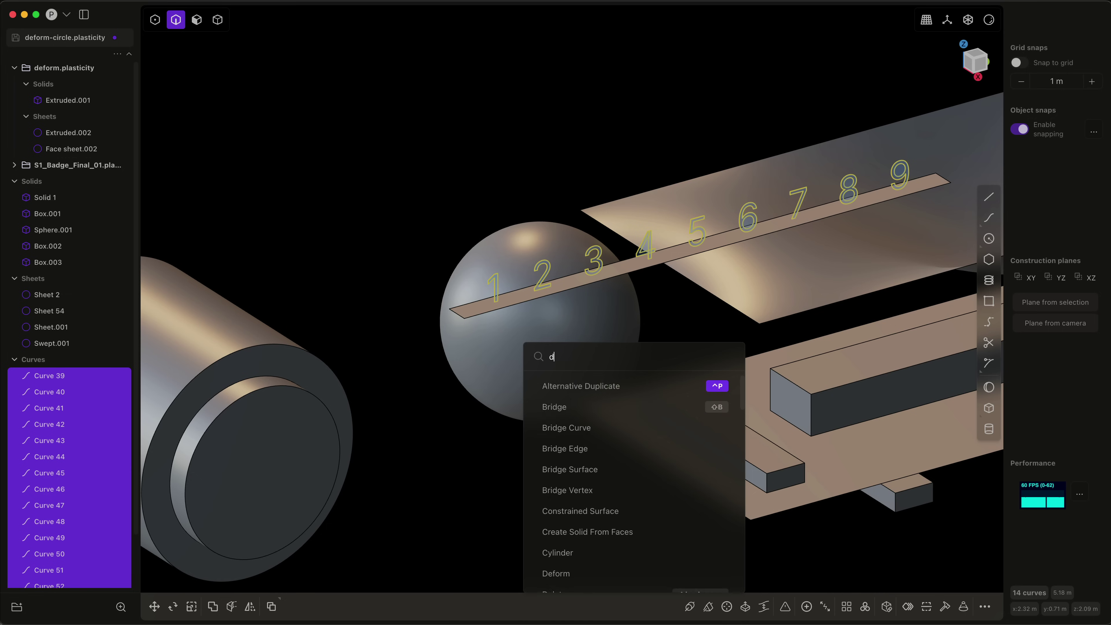
key("Return")
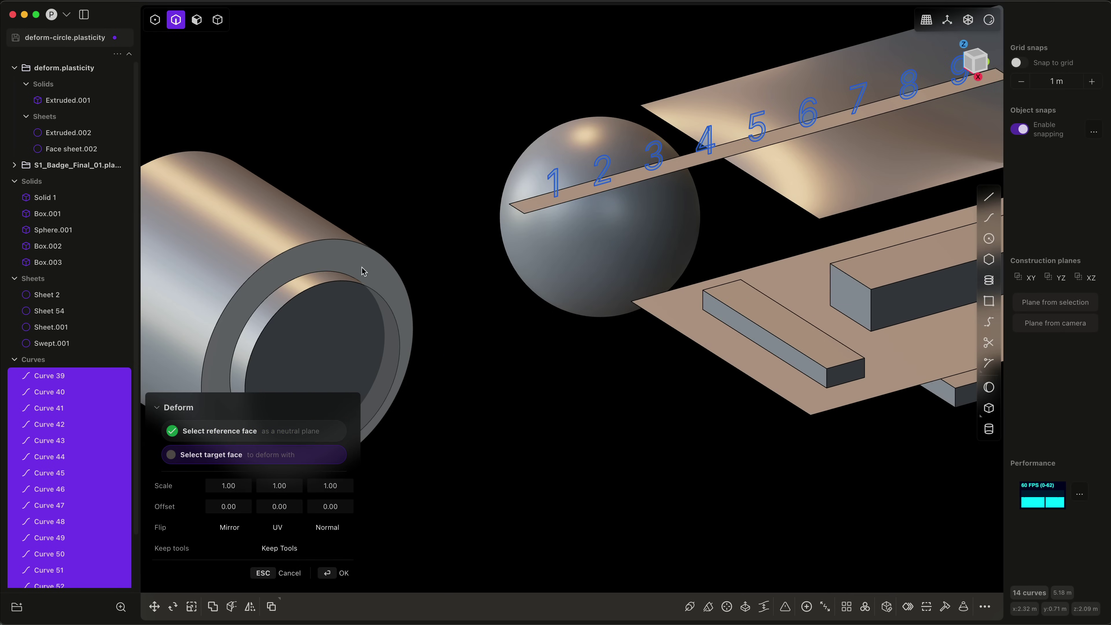
left_click(361, 267)
middle_click_drag(355, 288, 400, 420)
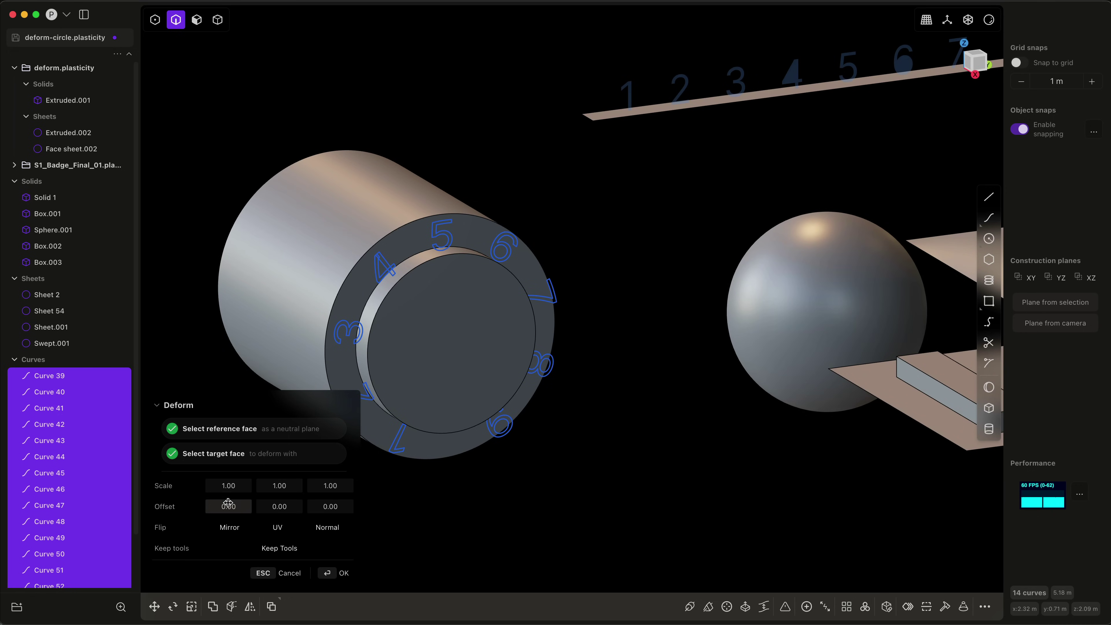
Shift the wrapped numbers around the ring with a 0.32 offset, cancel the Deform and clear the curve selection
left_click_drag(229, 507, 247, 507)
scroll(724, 448, "down", 2)
scroll(583, 427, "down", 3)
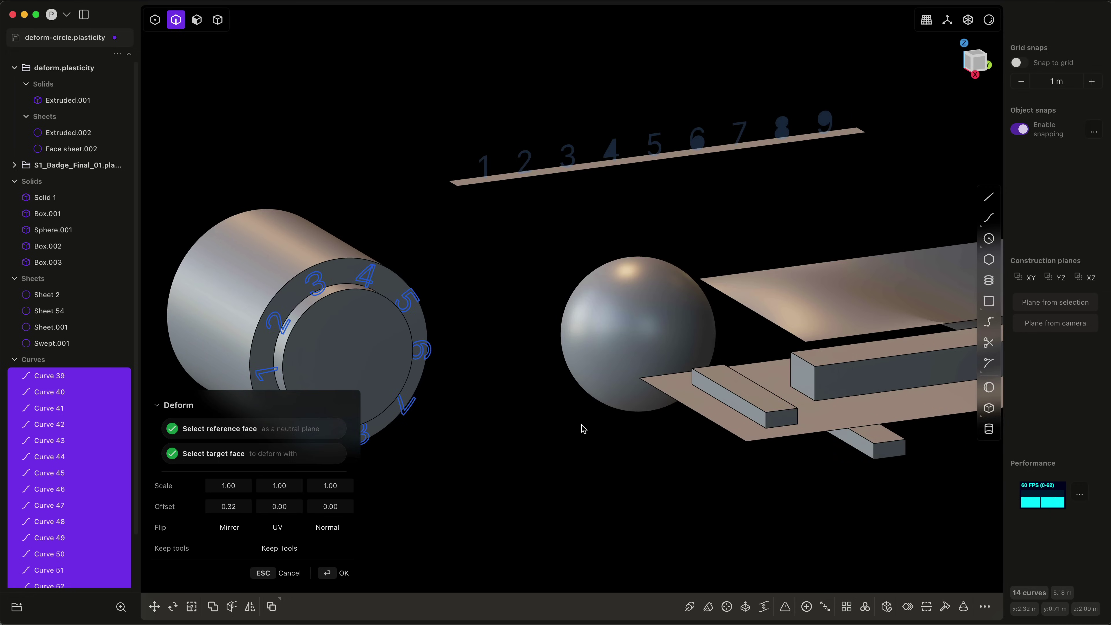
scroll(523, 426, "down", 2)
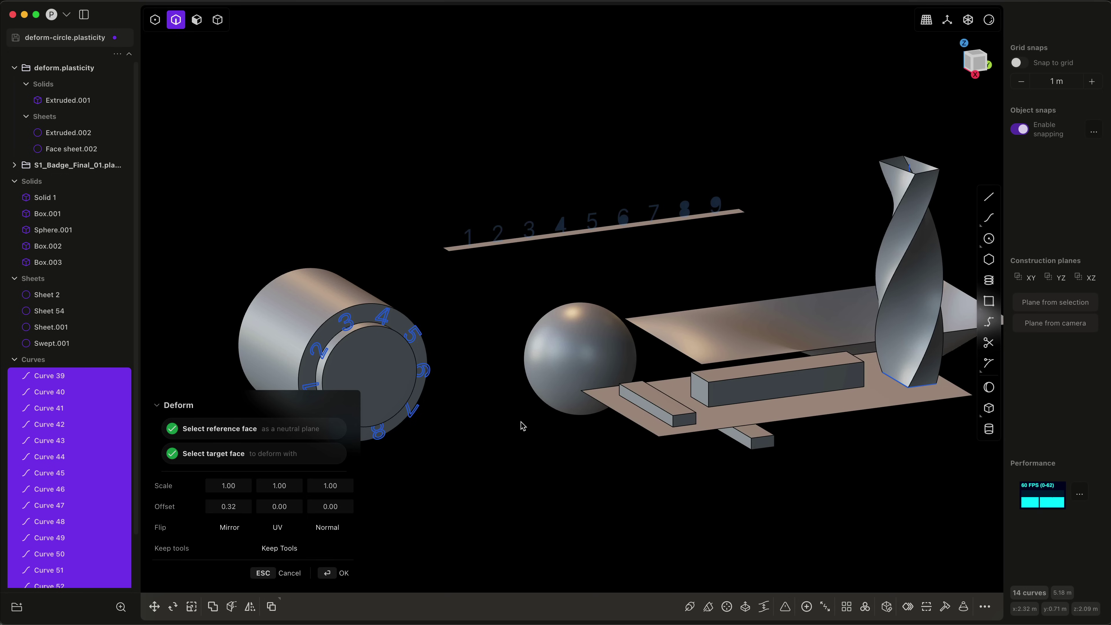
key("Escape")
middle_click_drag(499, 390, 478, 385)
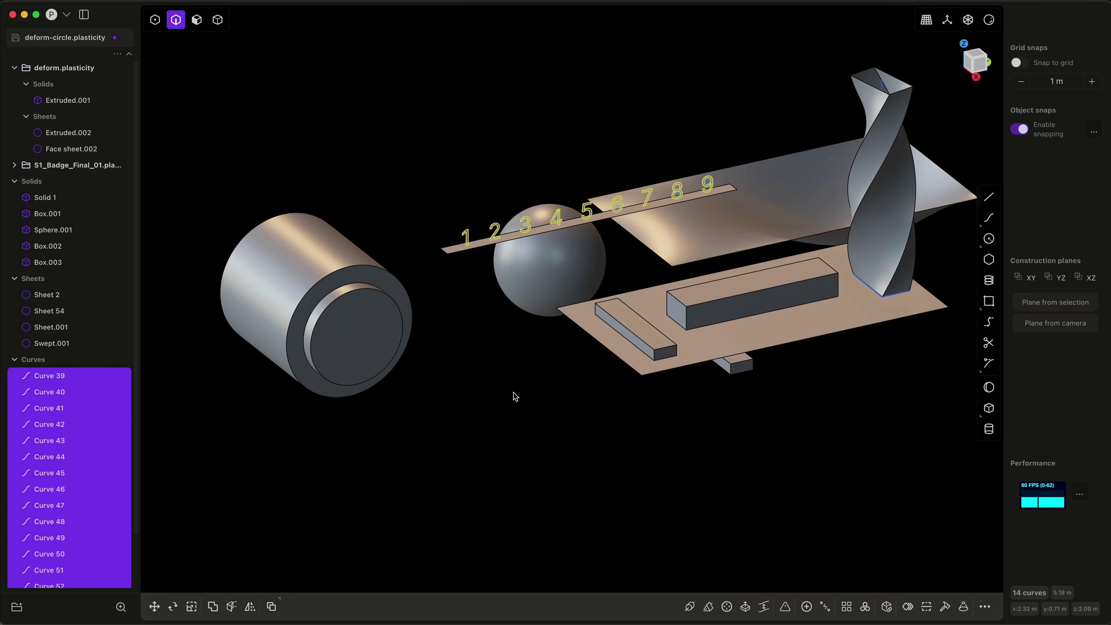
scroll(451, 254, "up", 2)
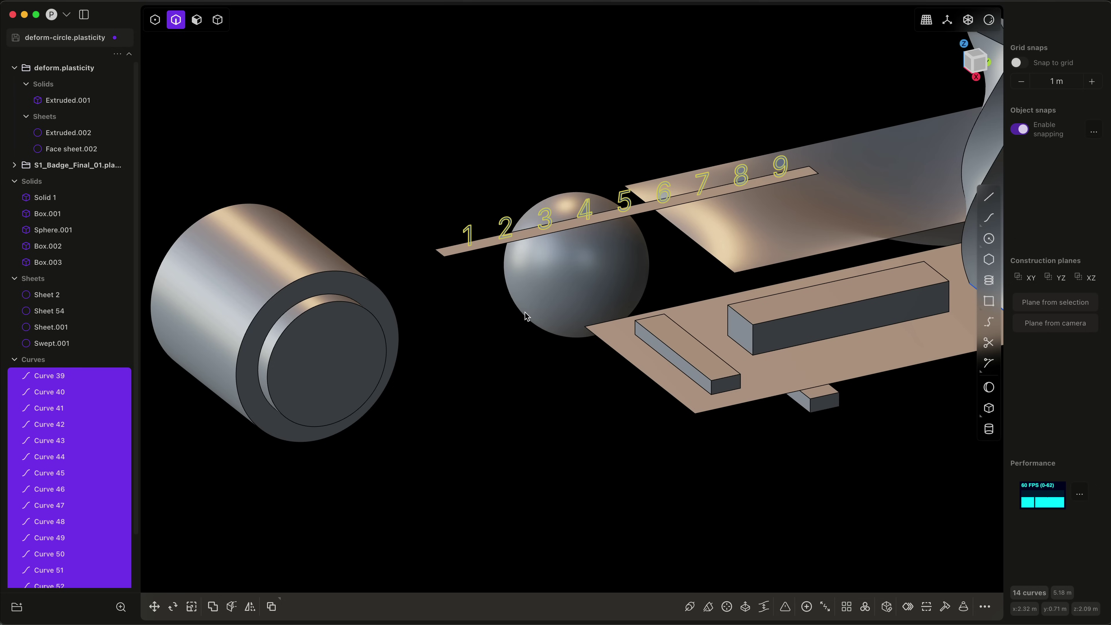
left_click(453, 379)
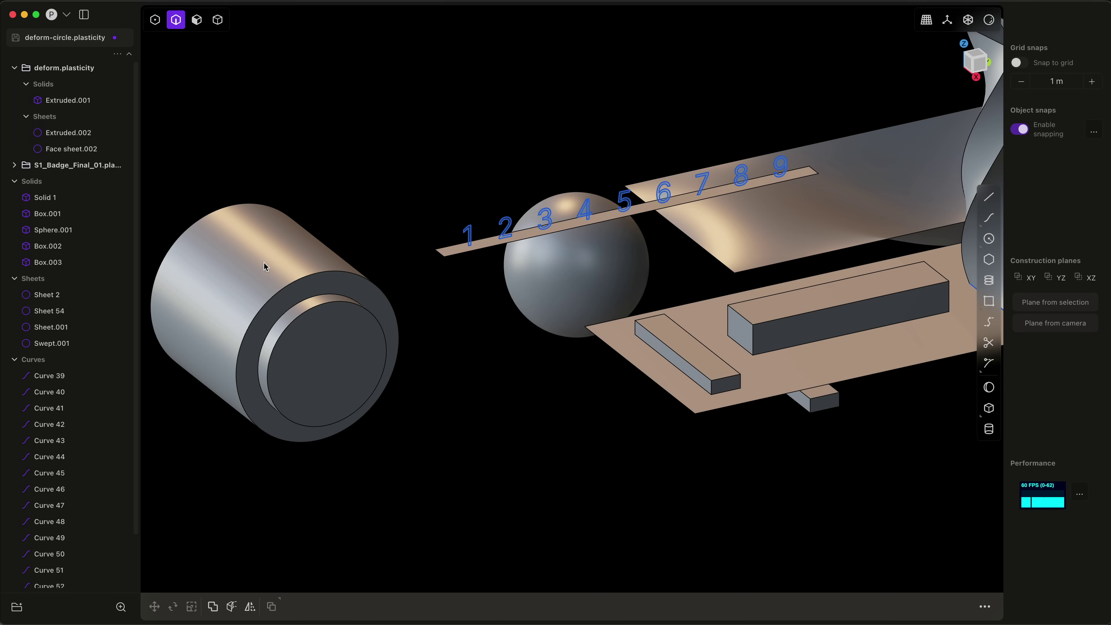
Unwrap the large cylinder's outer curved face into a flat sheet and delete that sheet
key("3")
left_click(255, 261)
key("o")
middle_click_drag(434, 340, 474, 307, "shift")
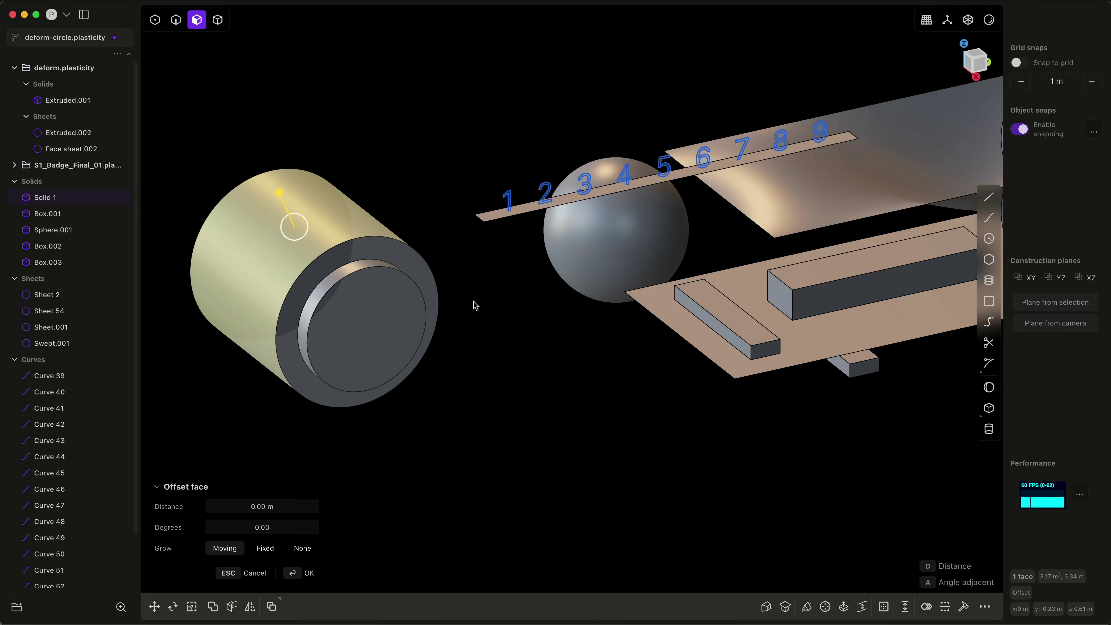
type("funwra")
key("Return")
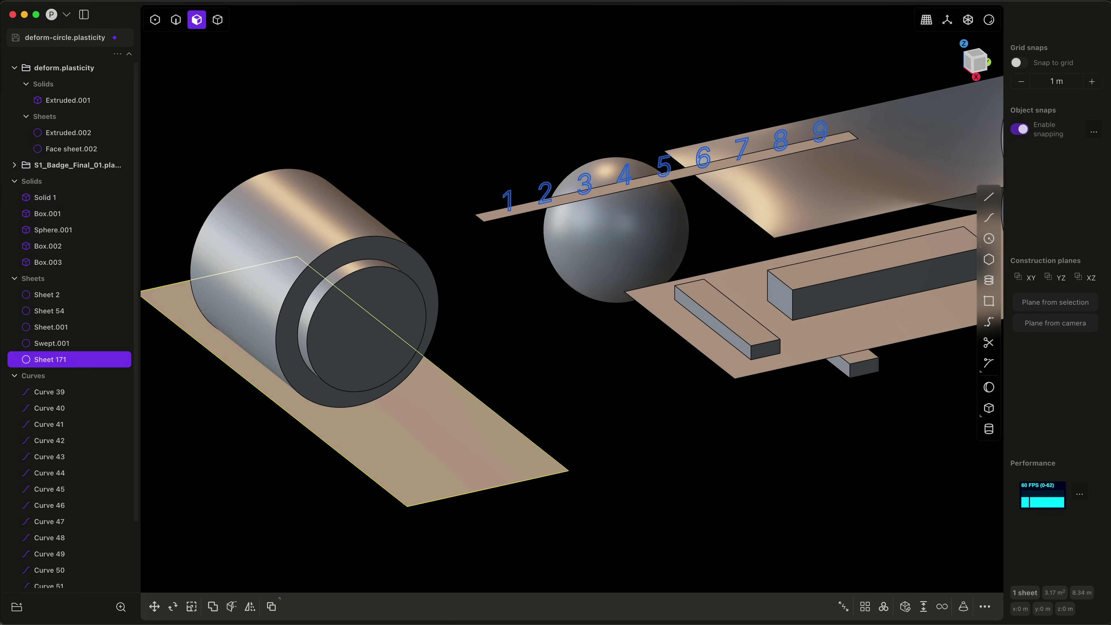
middle_click_drag(518, 465, 512, 461)
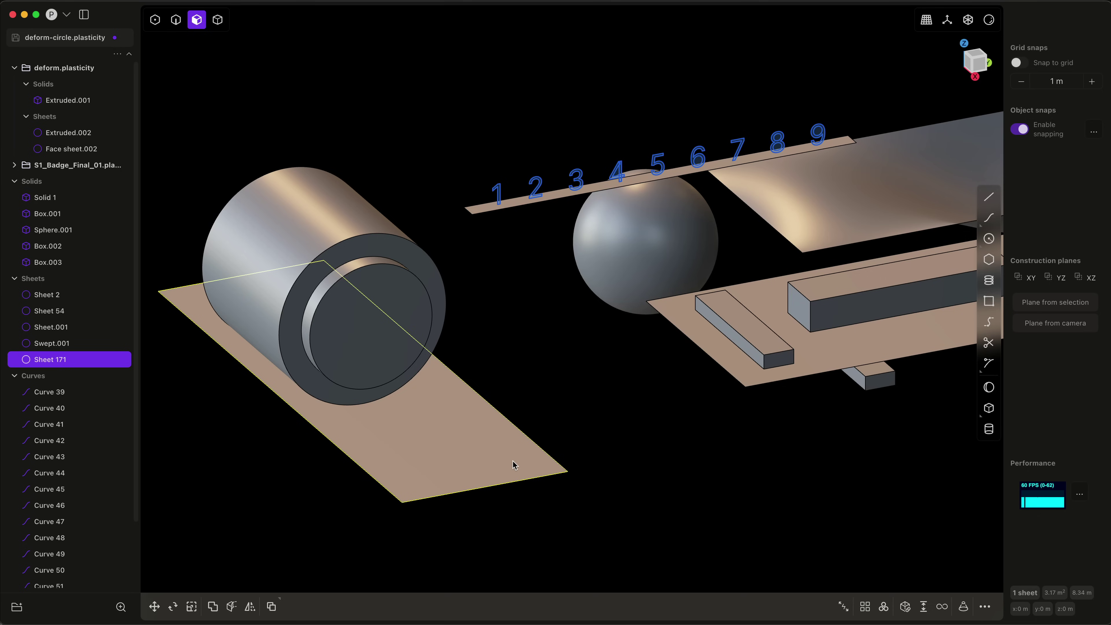
key("Delete")
Unwrap the front twisted face of the column into a flat sheet and clear the selection
mouse_move(585, 421)
middle_mouse_down("shift")
mouse_move(513, 436)
mouse_move(599, 417)
middle_mouse_up("shift")
middle_click_drag(851, 396, 672, 415, "shift")
left_click(857, 235)
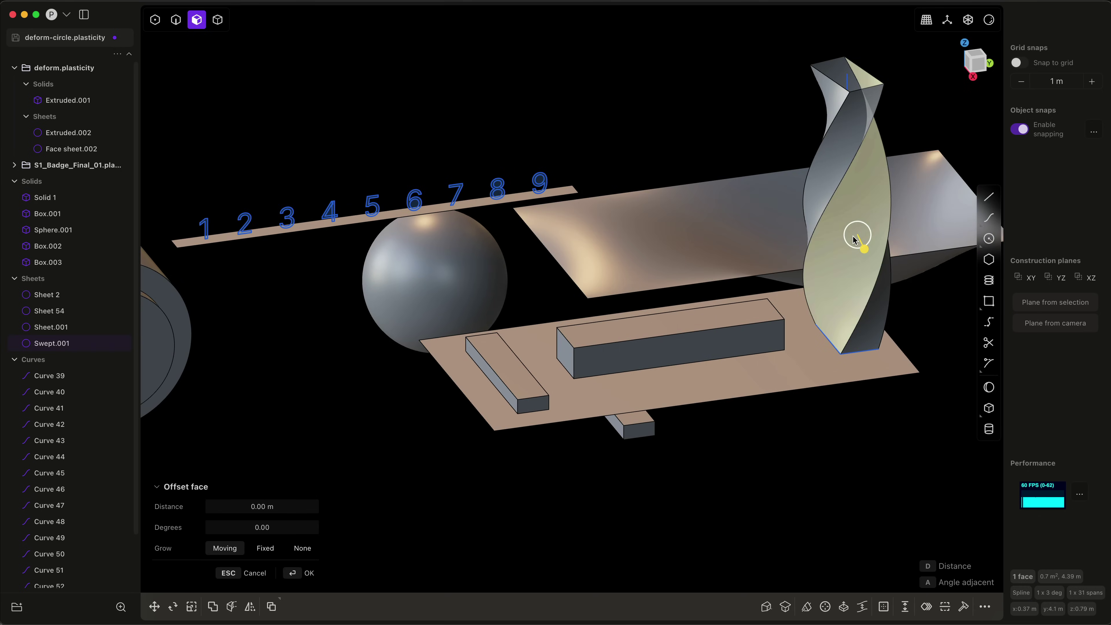
type("funwra")
key("Return")
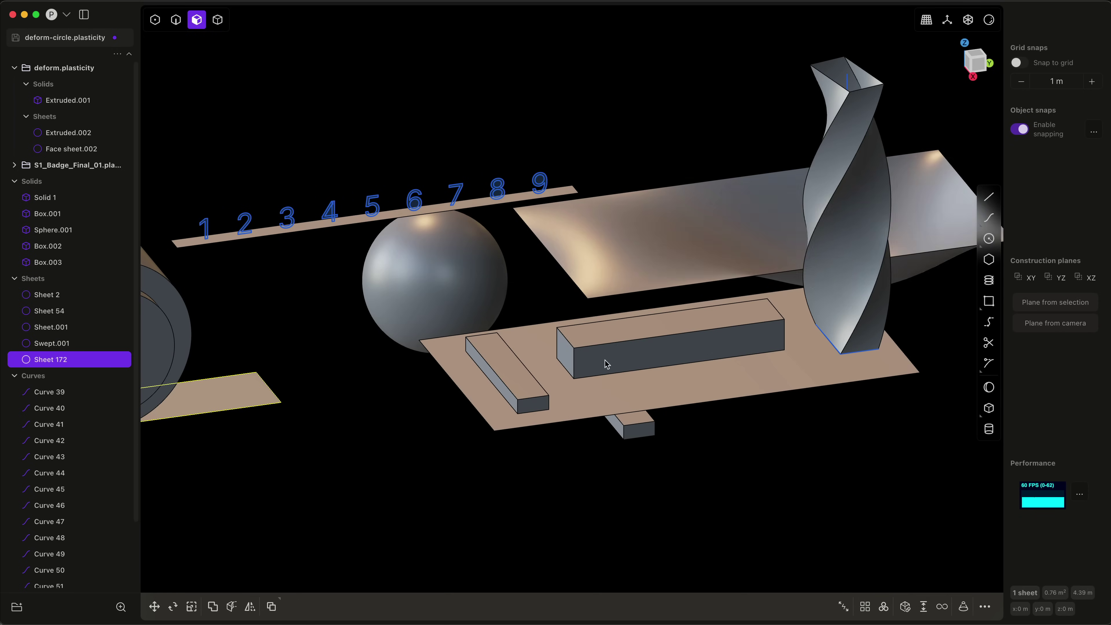
scroll(434, 390, "down", 5)
middle_click_drag(445, 367, 399, 335)
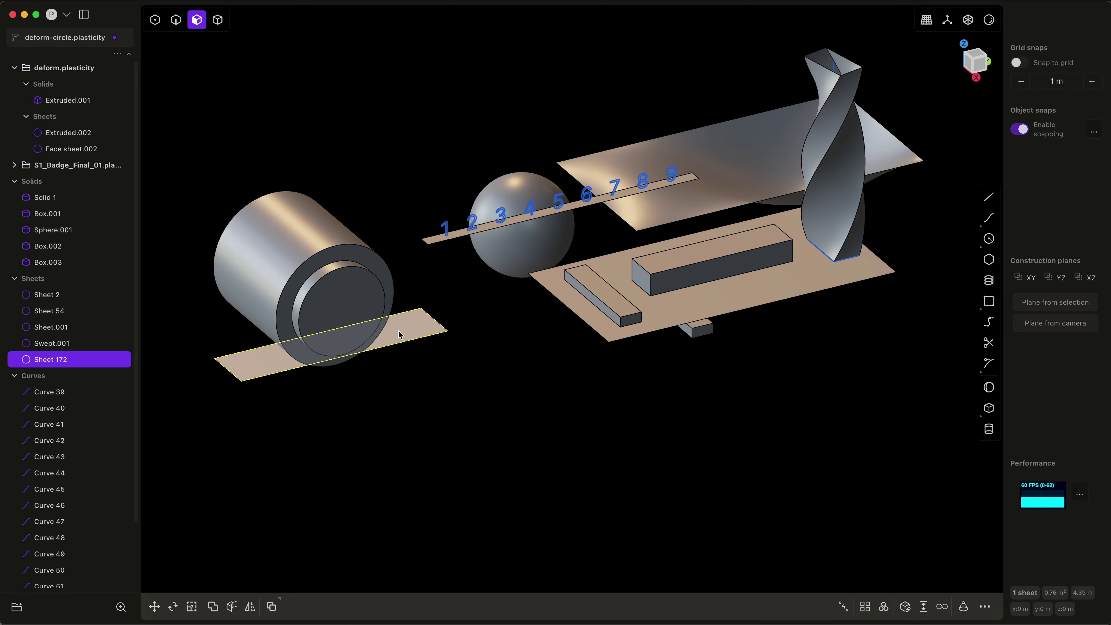
key("Escape")
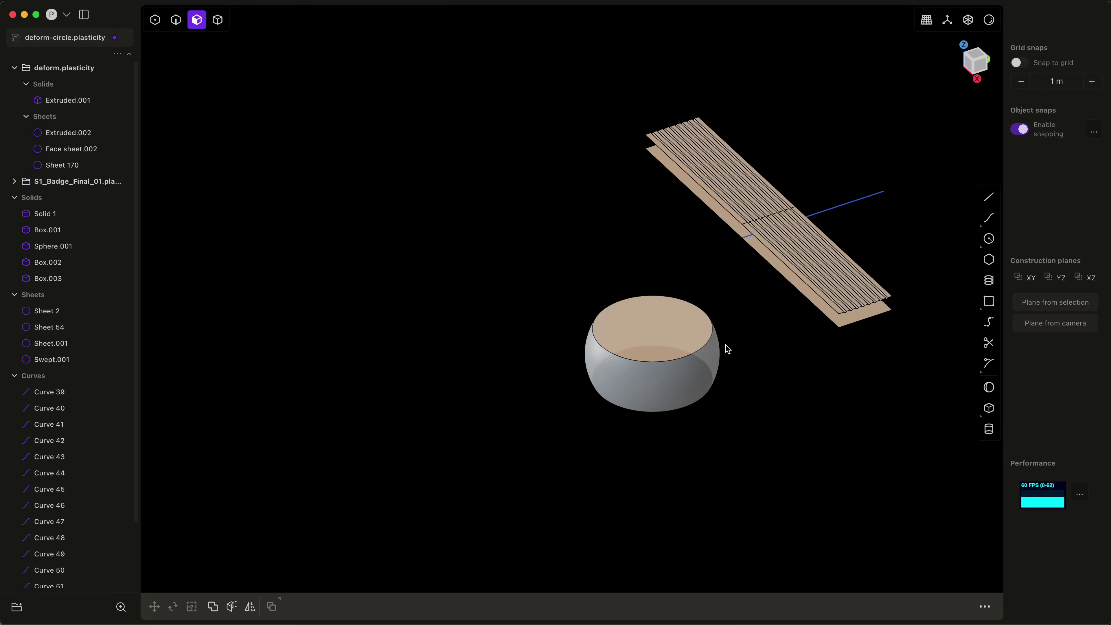
Deform the front half of the ribbed strip from the flat reference sheet onto the knob's rounded side face
key("4")
left_click(803, 258)
left_click(753, 192)
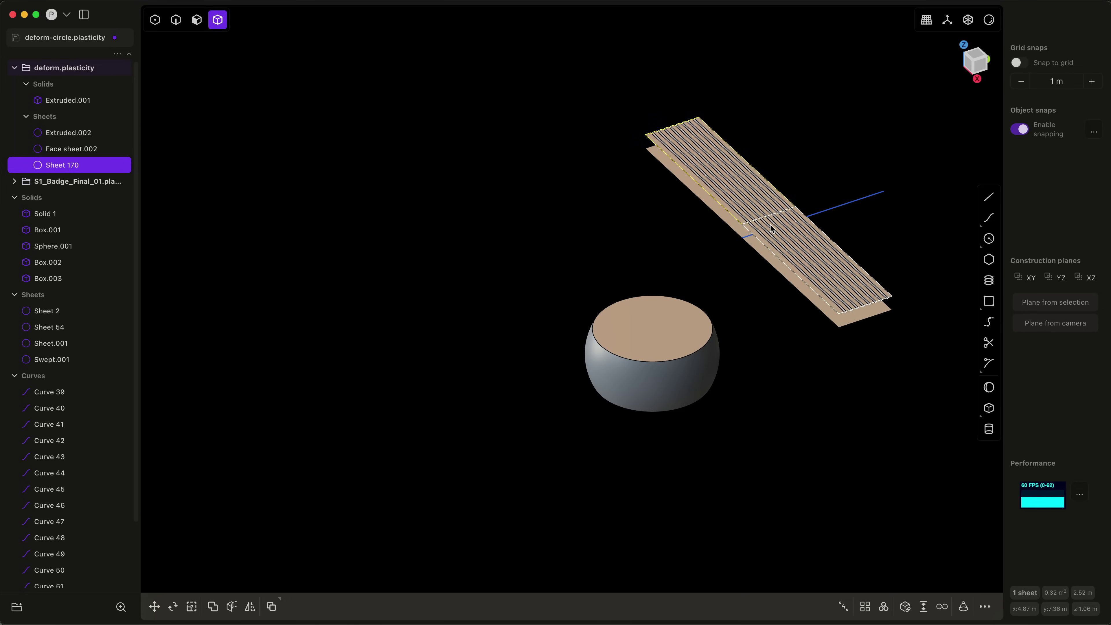
left_click(785, 246)
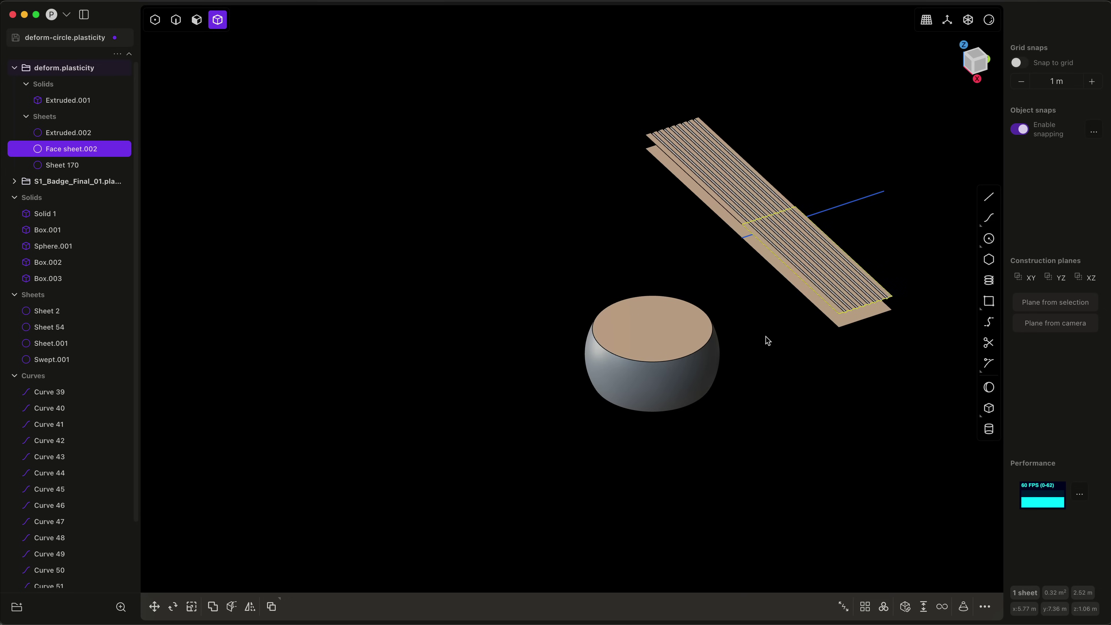
type("fdef")
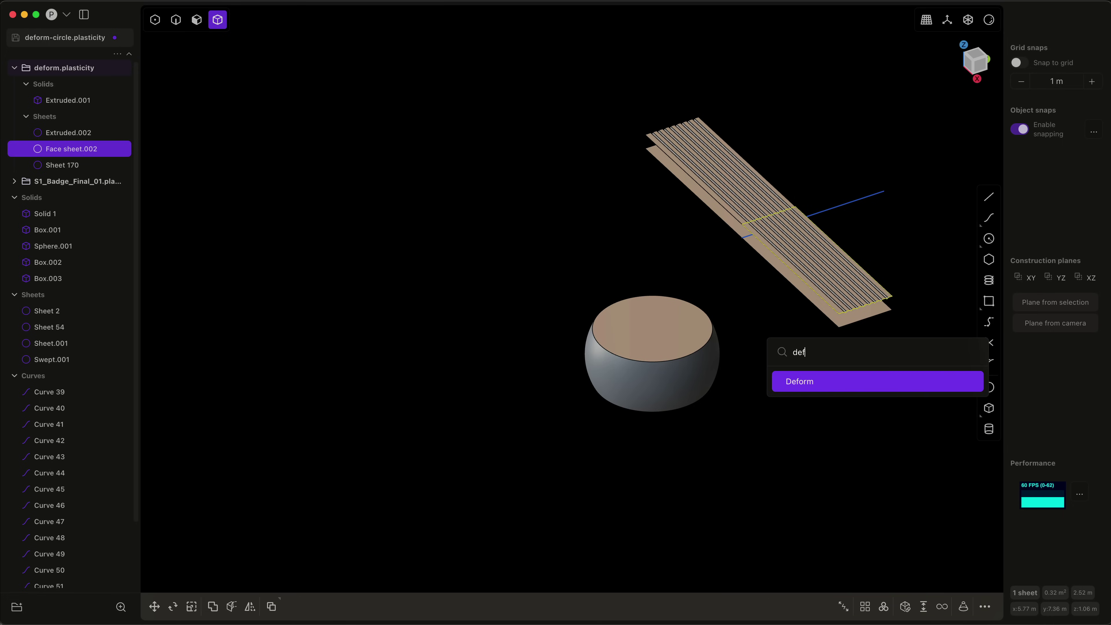
key("Return")
left_click(831, 312)
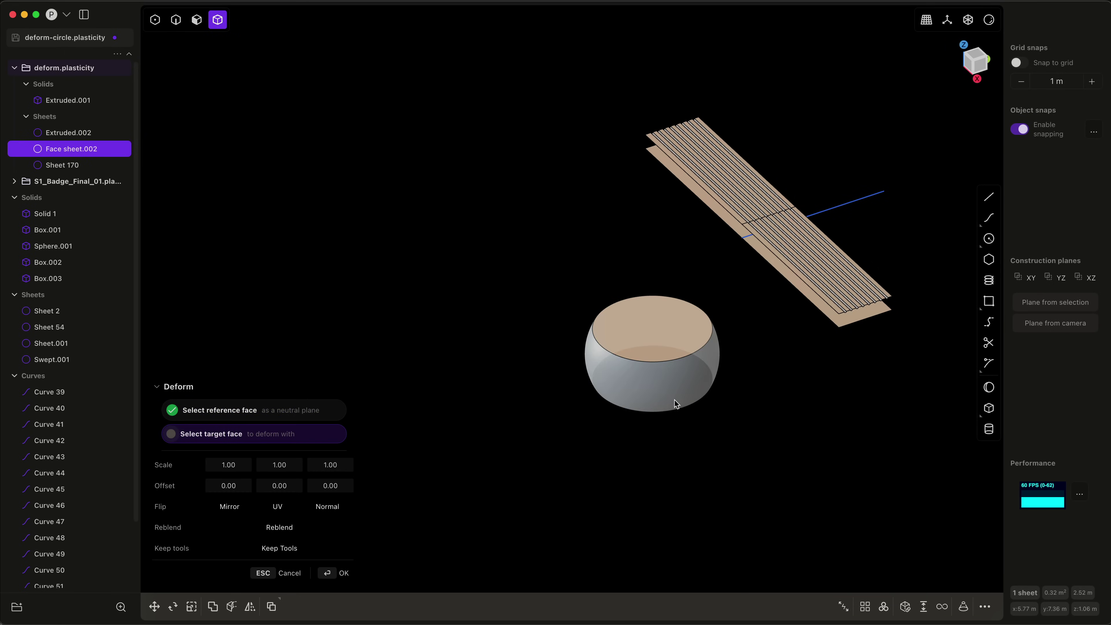
left_click(677, 384)
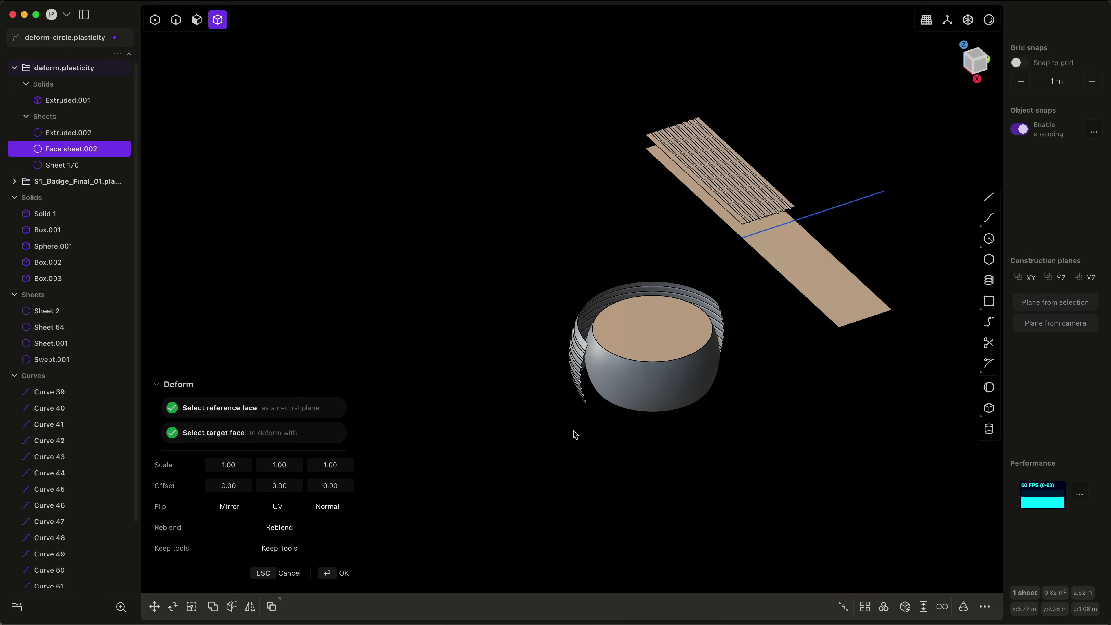
middle_click_drag(575, 433, 599, 447)
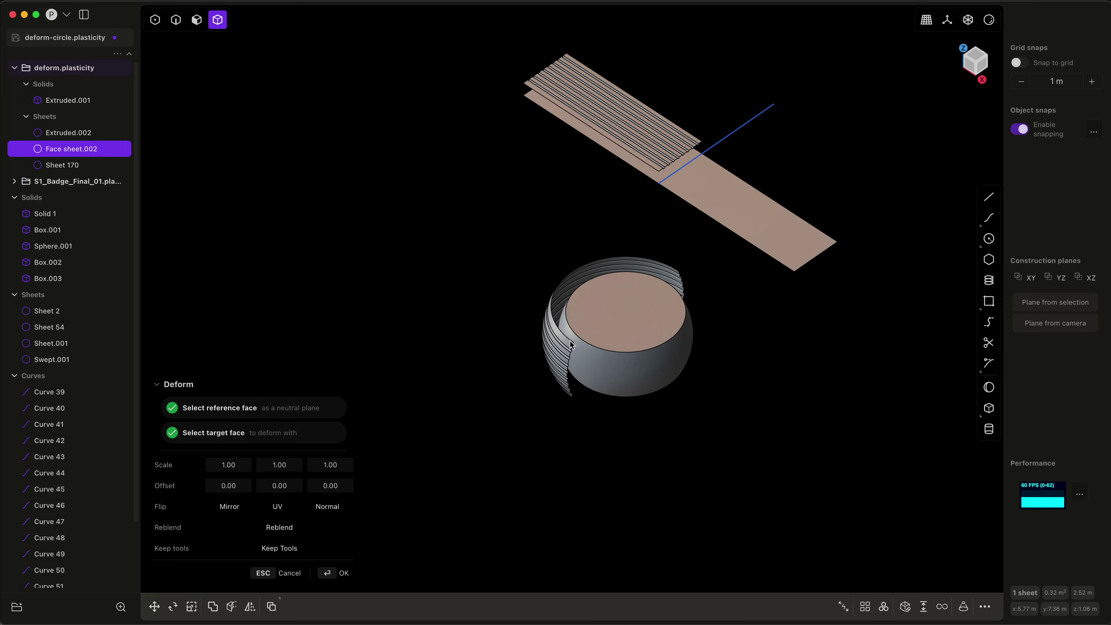
key("Return")
Deform the remaining half of the ribbed strip onto the knob's rounded side, reusing the same reference and target faces
left_click(663, 147)
key("F3")
type("def")
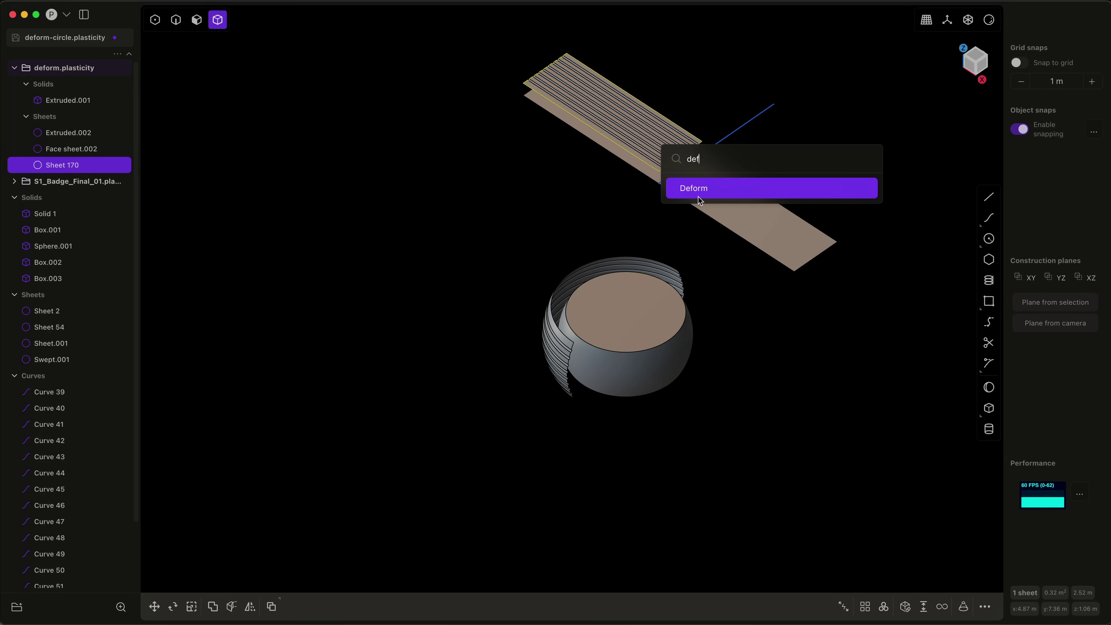
left_click(699, 197)
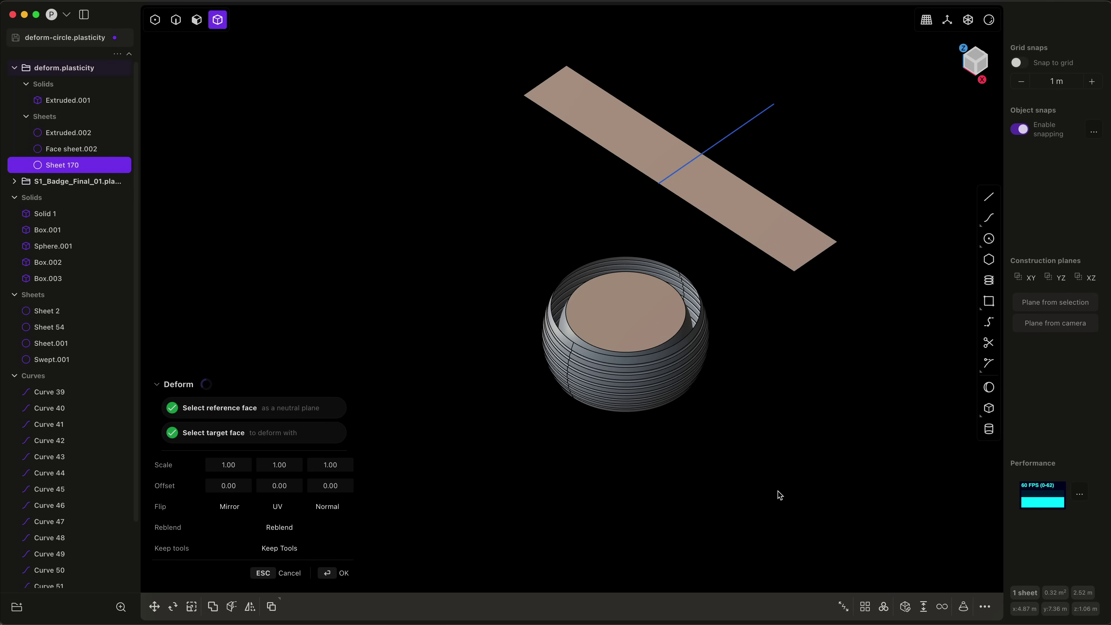
key("Return")
Join the two wrapped ribbed halves around the knob into one sheet and clear the selection
left_click(629, 390, "shift")
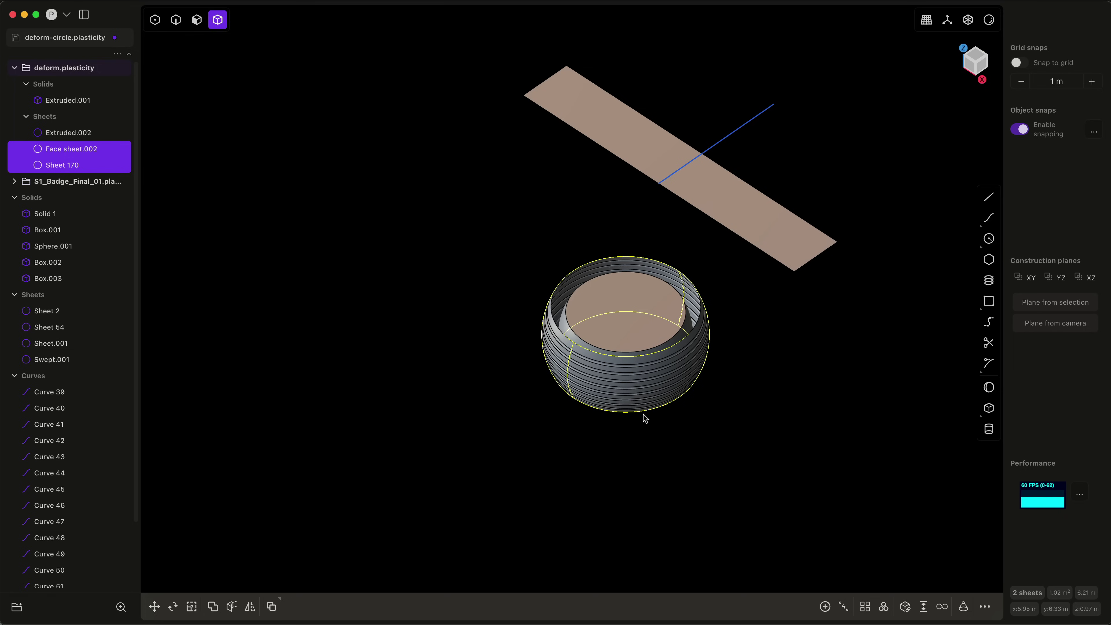
key("j")
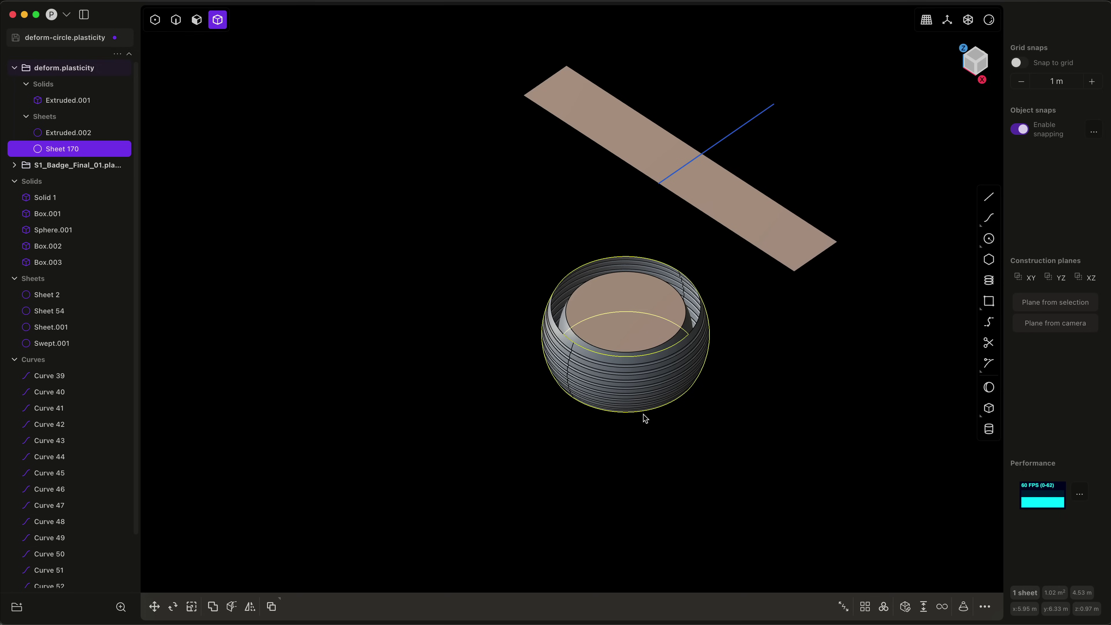
left_click(512, 408)
middle_click_drag(604, 446, 661, 451)
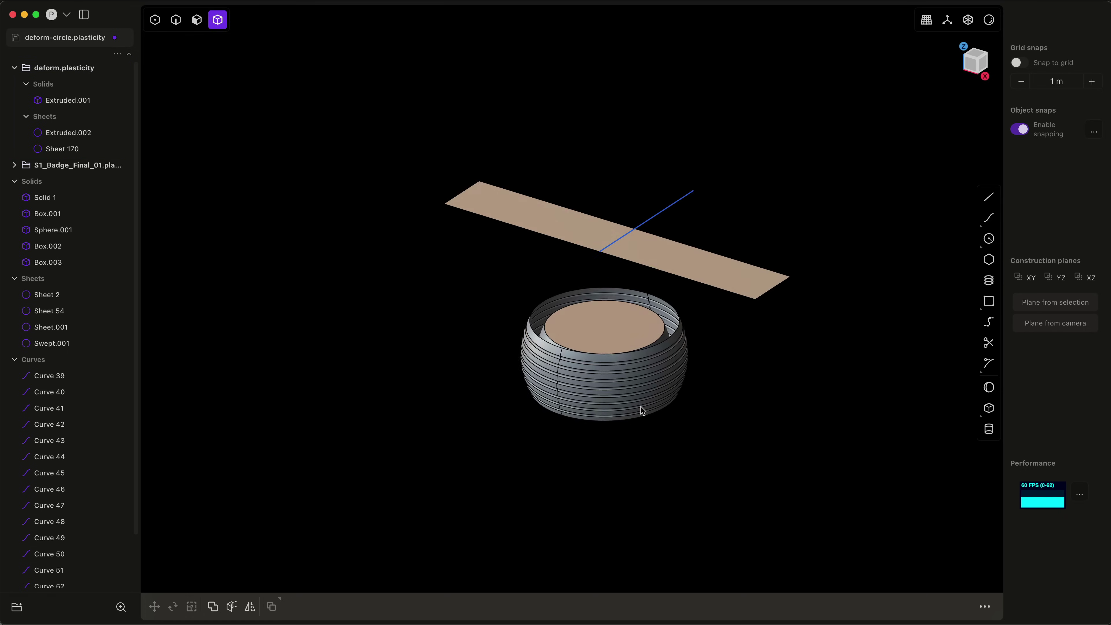
scroll(795, 470, "down", 3)
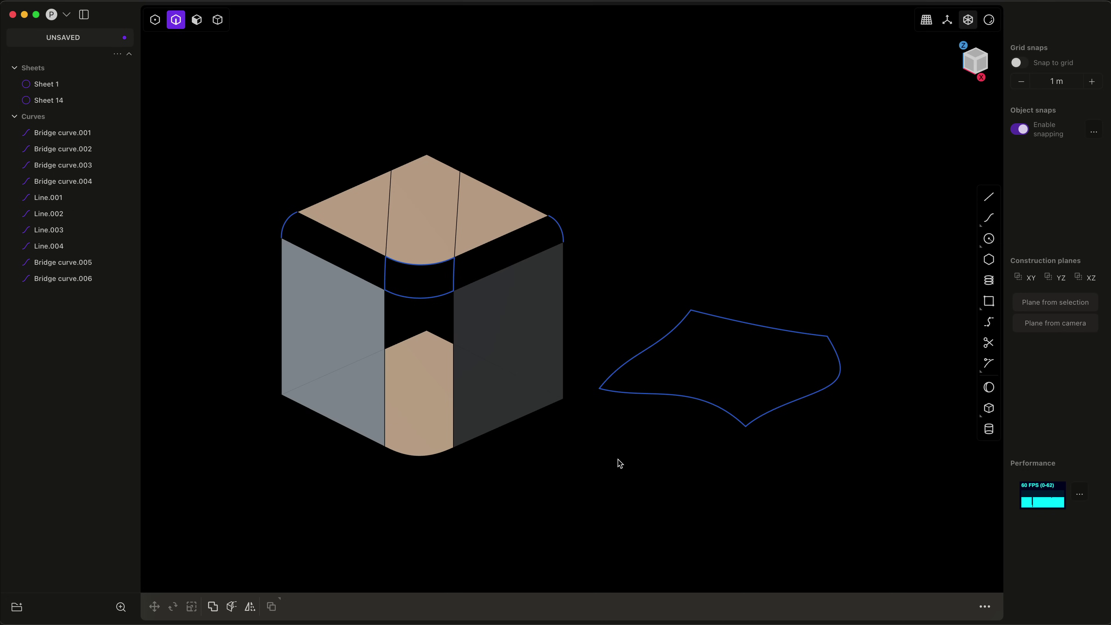
Select the four connected curves Line.001 to Line.004 beside the cube and start a Square surface across them
key("1")
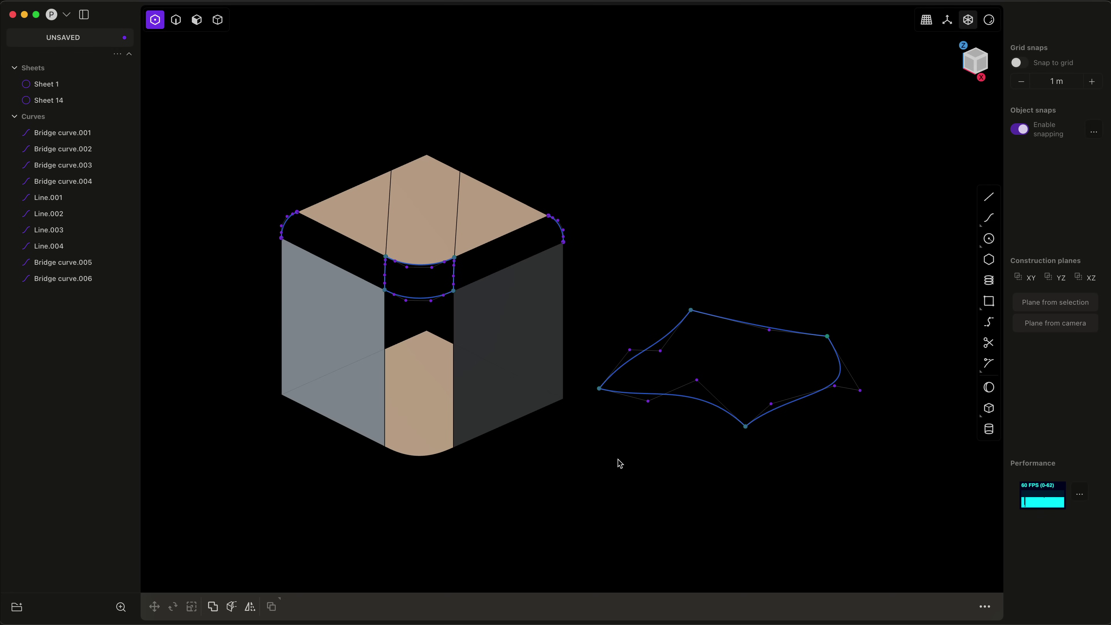
left_click(831, 511)
key("2")
left_click_drag(831, 511, 653, 278)
type("fsq")
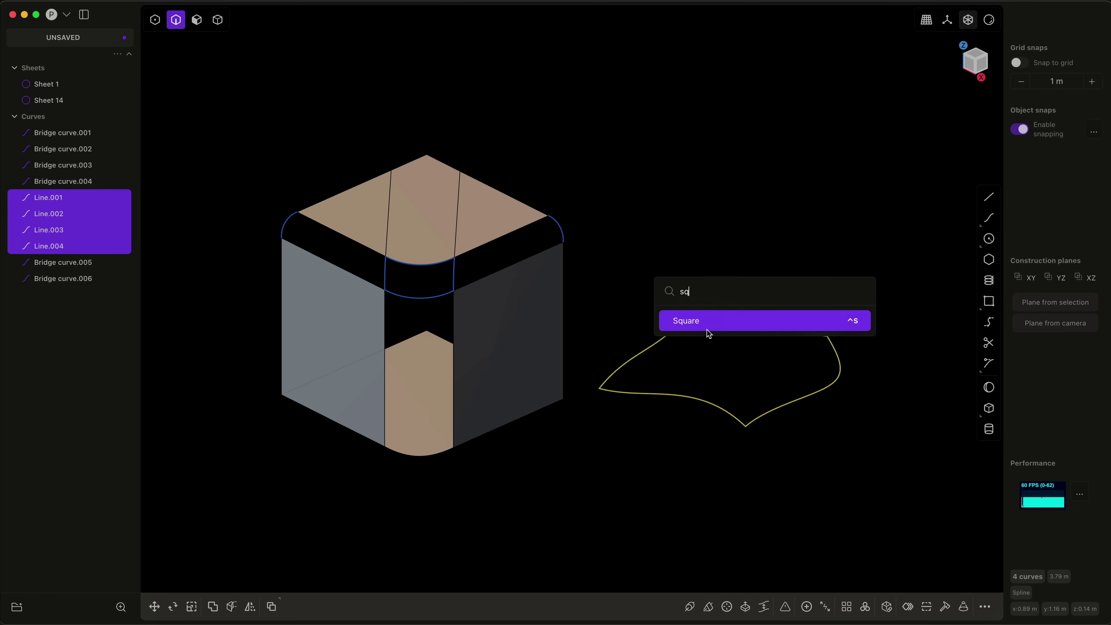
left_click(705, 326)
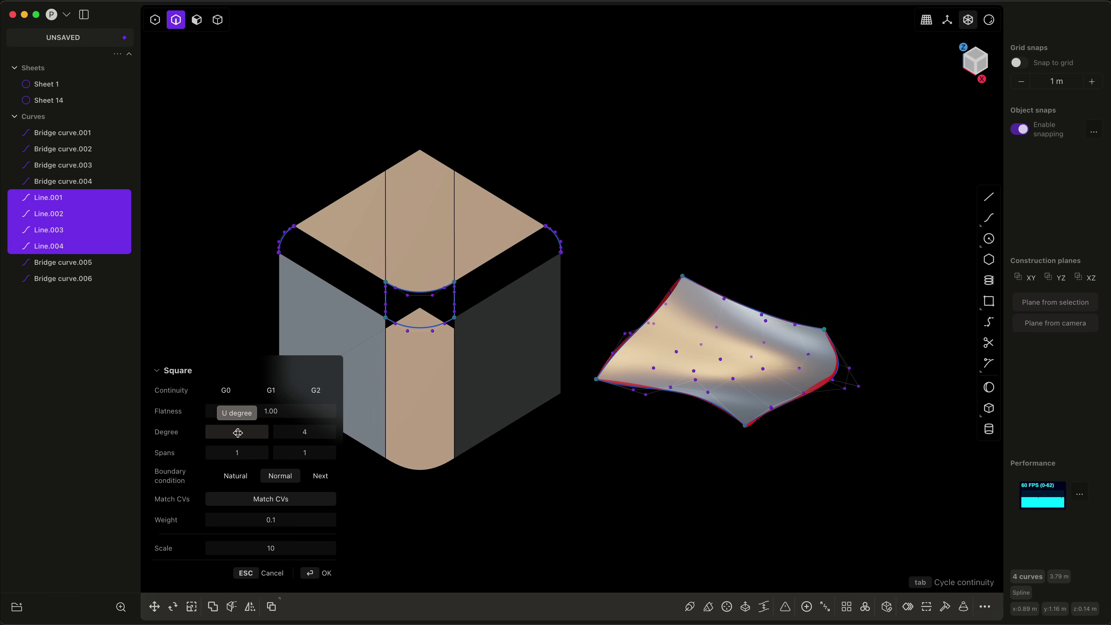
Try the Square surface with a weight of 1.0 and degrees of 4 in U and 5 in V, and cancel it
left_click_drag(244, 430, 309, 432)
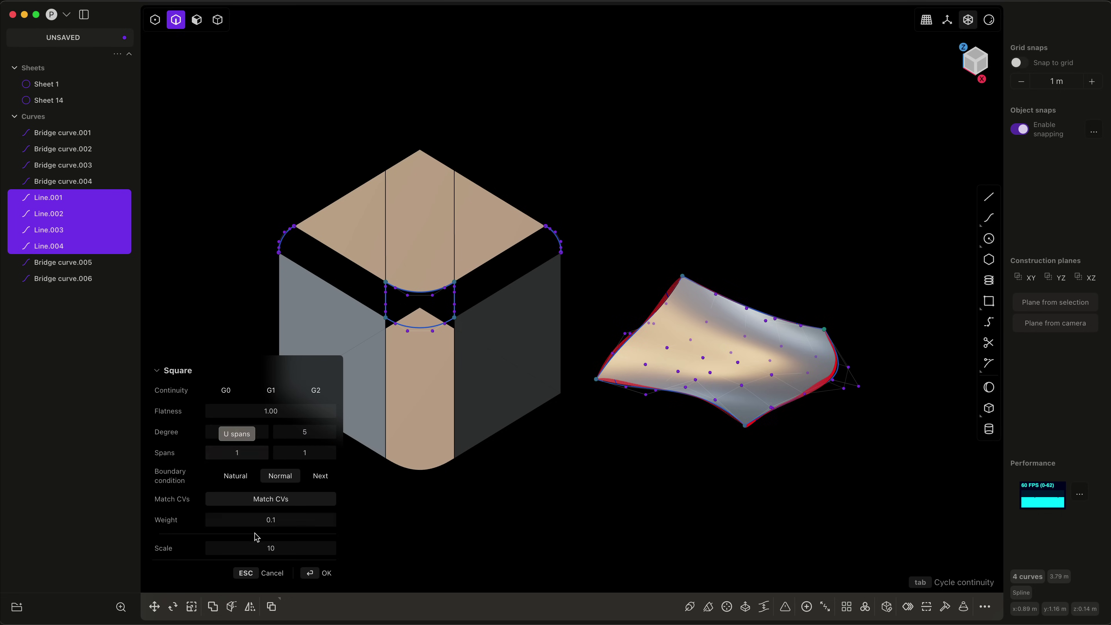
left_click_drag(254, 520, 274, 520)
middle_click_drag(753, 397, 745, 379)
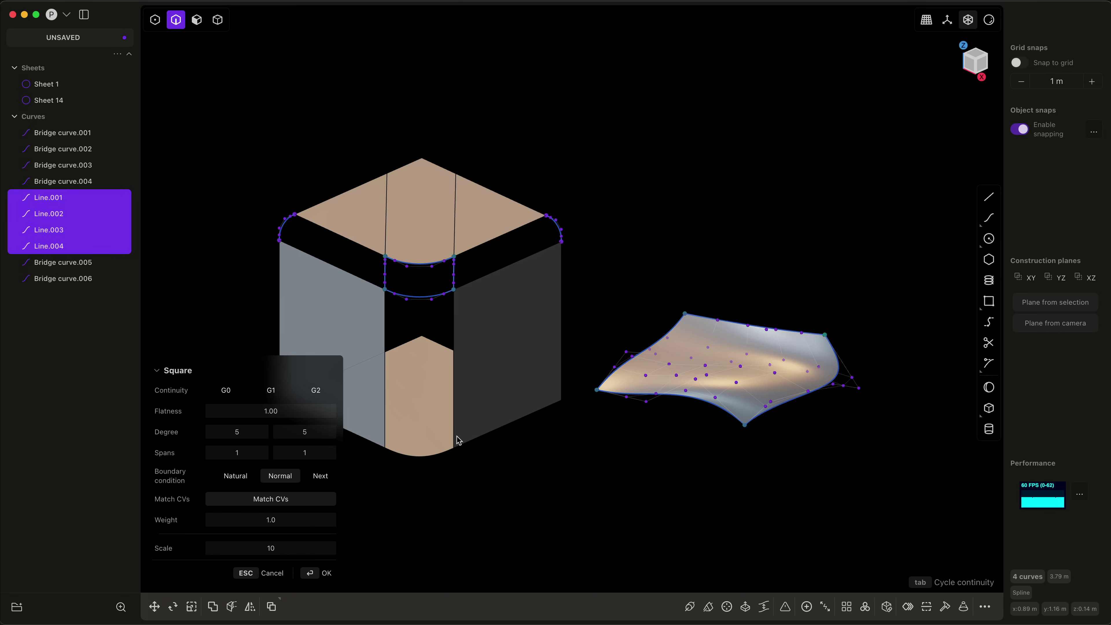
left_click_drag(242, 432, 237, 431)
key("Escape")
Try a Square surface with only the adjacent curves Line.001 and Line.002 selected, and cancel it
left_click_drag(671, 422, 586, 350)
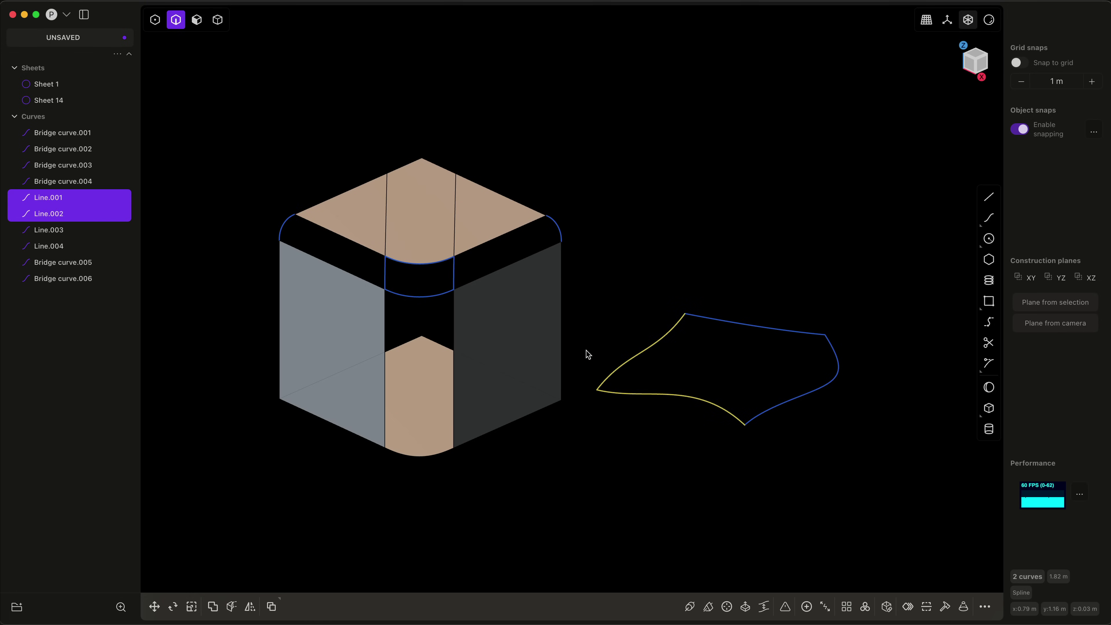
key("shift+l")
middle_click_drag(718, 396, 747, 399)
key("Escape")
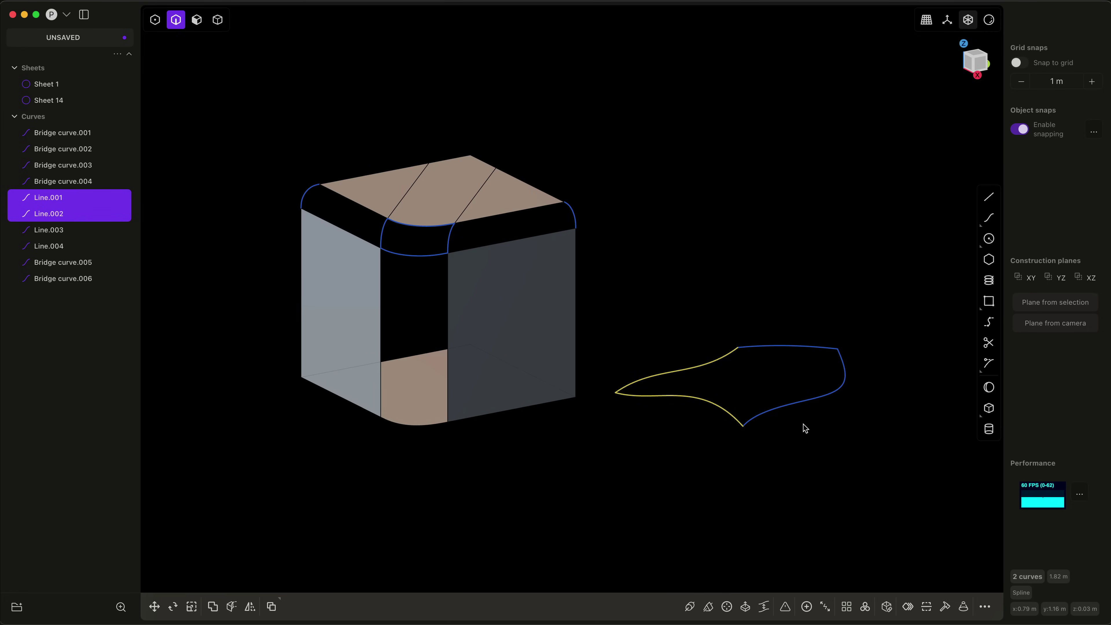
Add Line.003 to the selection, preview a Square surface from the three curves and cancel it
left_click(783, 408)
key("shift+r")
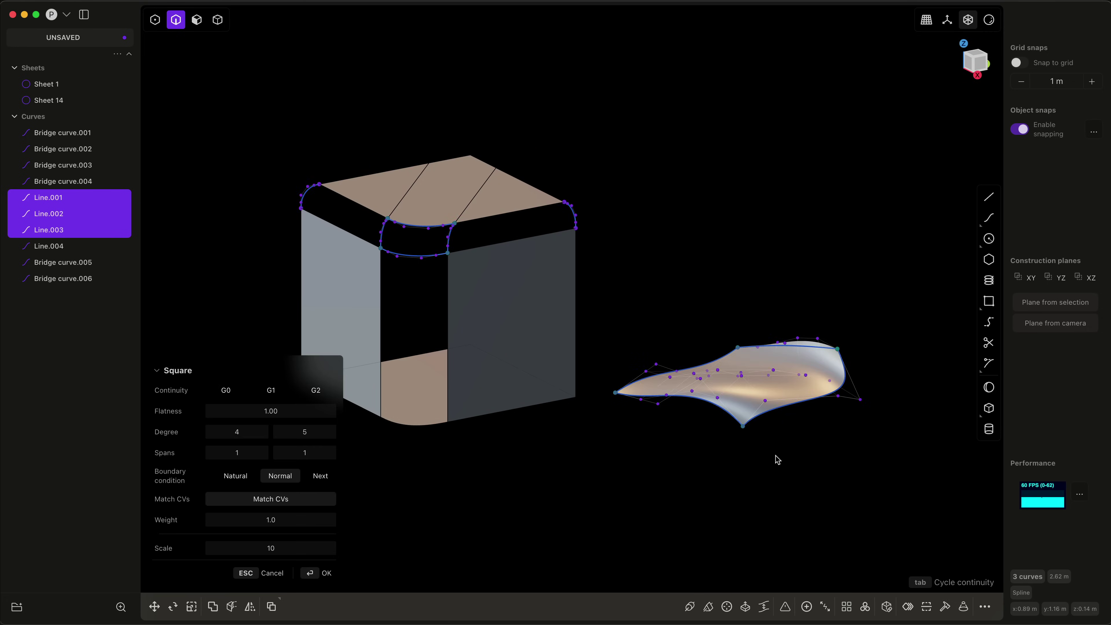
middle_click_drag(775, 457, 802, 449)
key("Escape")
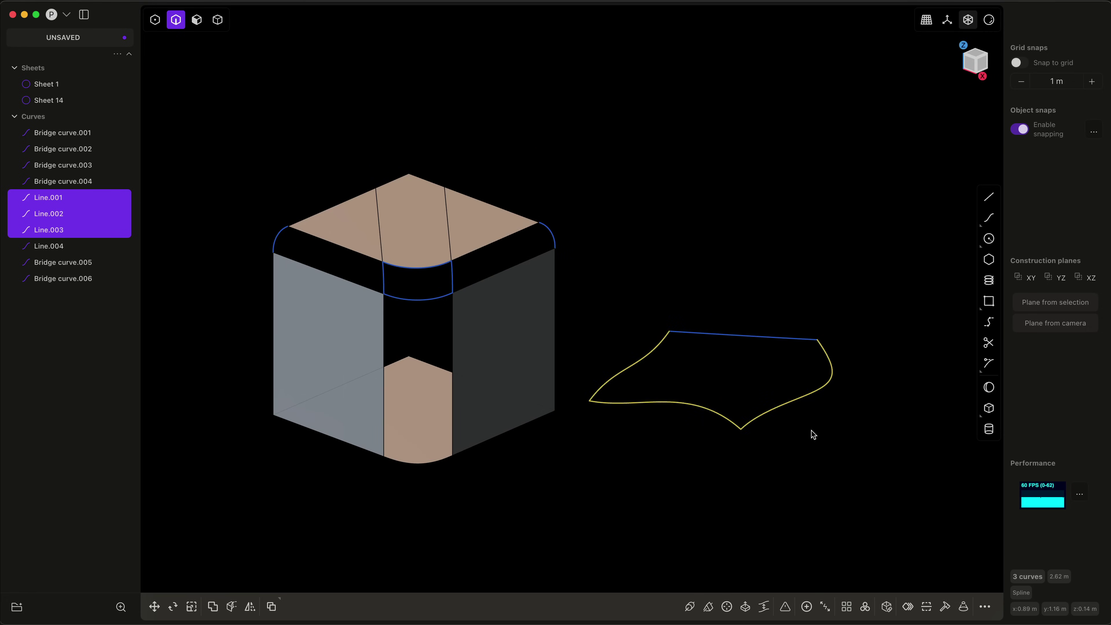
Reduce the selection to the opposite curves Line.001 and Line.003 and start a Square surface between them
left_click(796, 412)
left_click(786, 407)
left_click(643, 361)
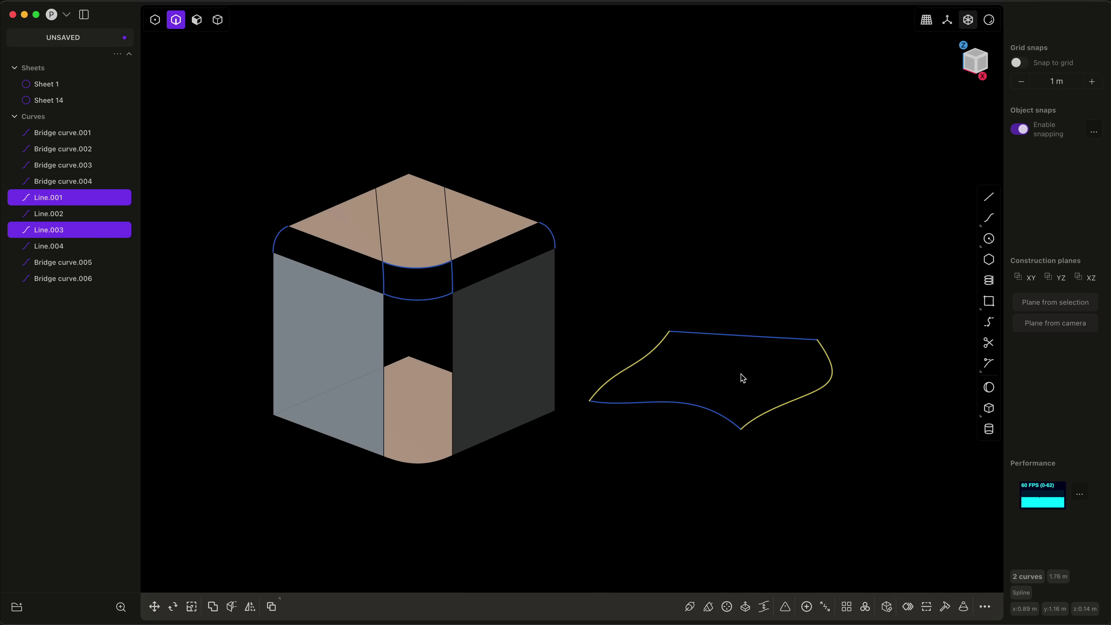
key("shift+r")
mouse_move(768, 431)
middle_mouse_down()
mouse_move(810, 407)
mouse_move(772, 442)
middle_mouse_up()
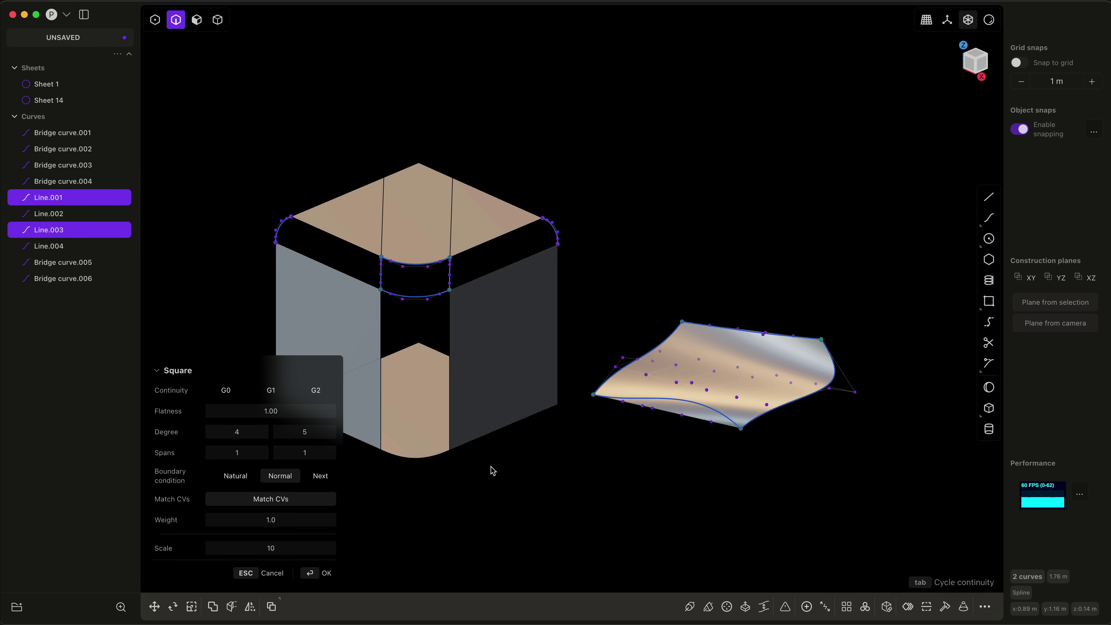
Set the Square surface's U degree to 2 and inspect its deviation from the curves
left_click_drag(260, 432, 245, 432)
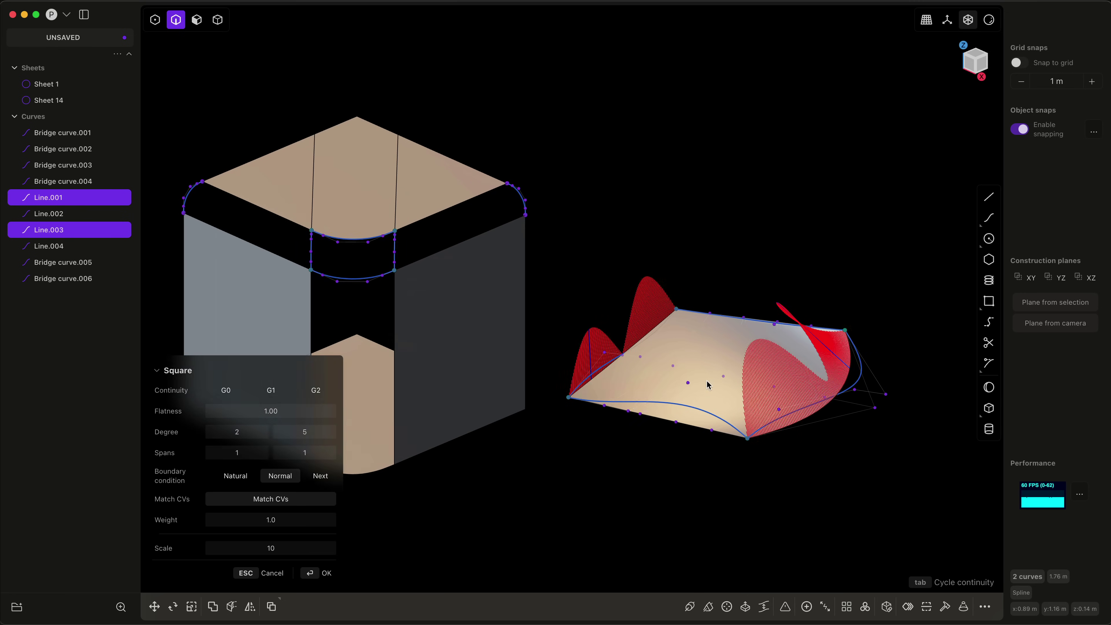
scroll(676, 396, "up", 5)
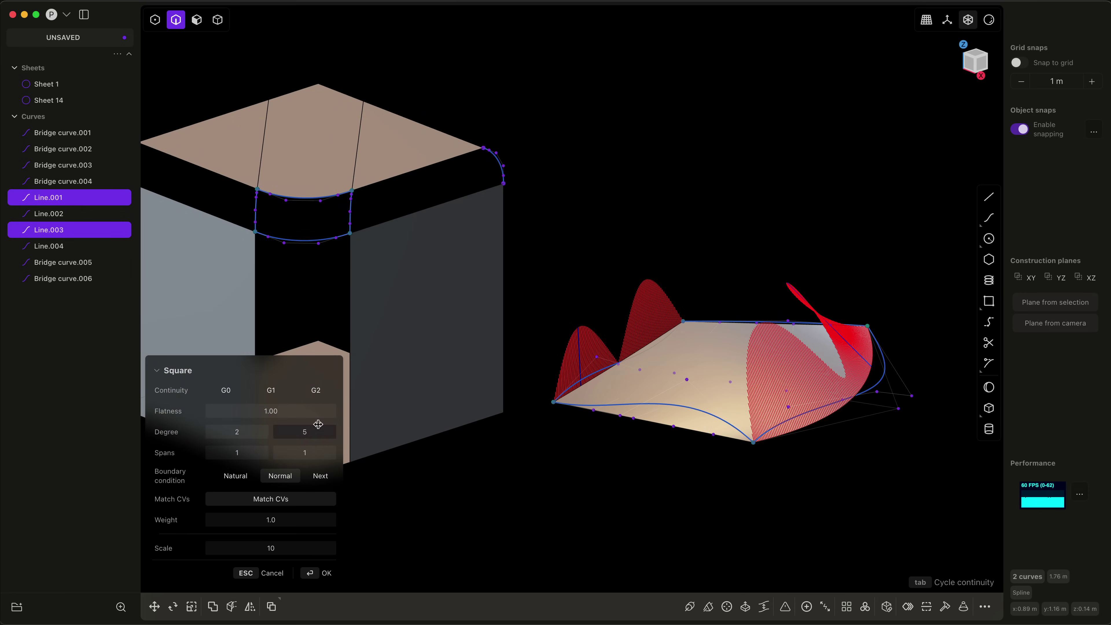
middle_click_drag(754, 399, 787, 420)
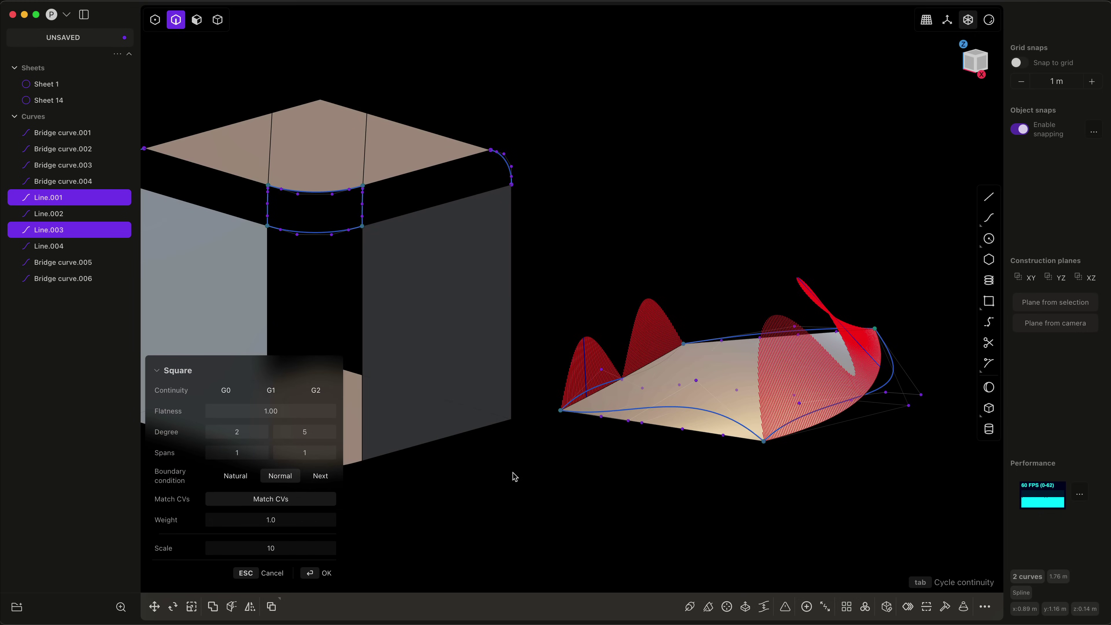
Try weight 0.2 and degrees 3 and 4 on the Square surface between Line.001 and Line.003
mouse_move(248, 427)
left_mouse_down()
mouse_move(267, 427)
mouse_move(248, 427)
left_mouse_up()
left_click_drag(299, 522, 285, 521)
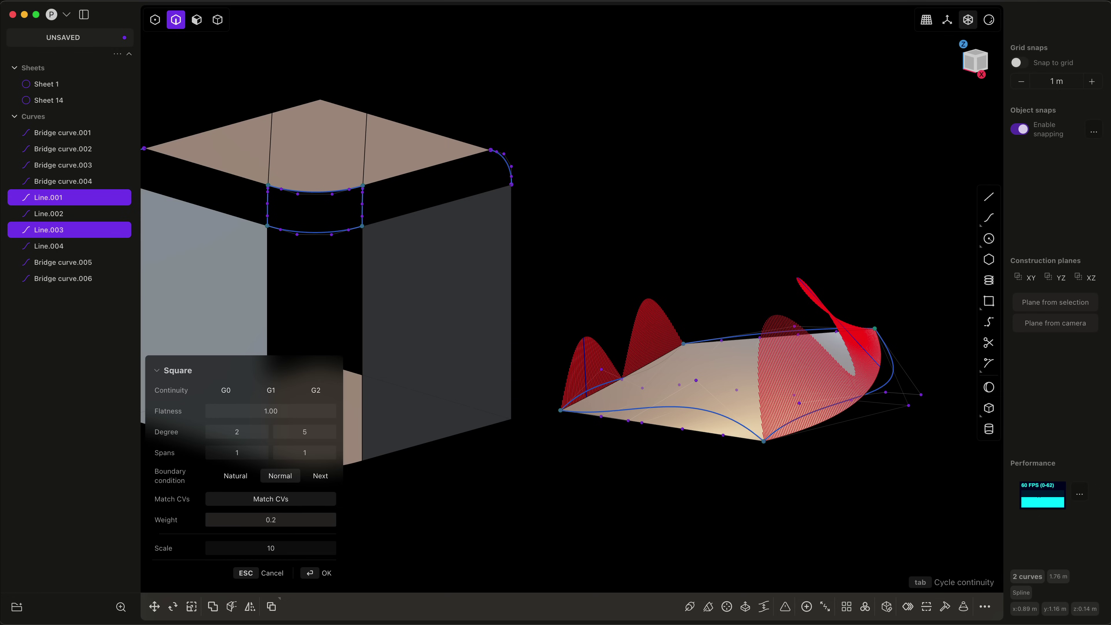
left_click_drag(318, 431, 277, 432)
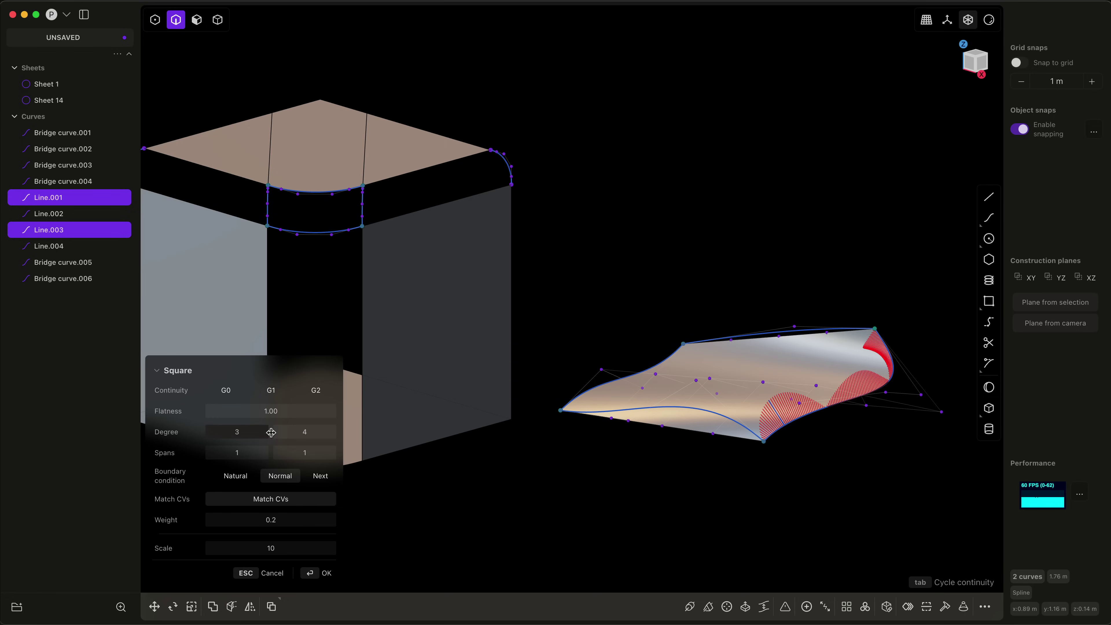
middle_click_drag(602, 427, 578, 429)
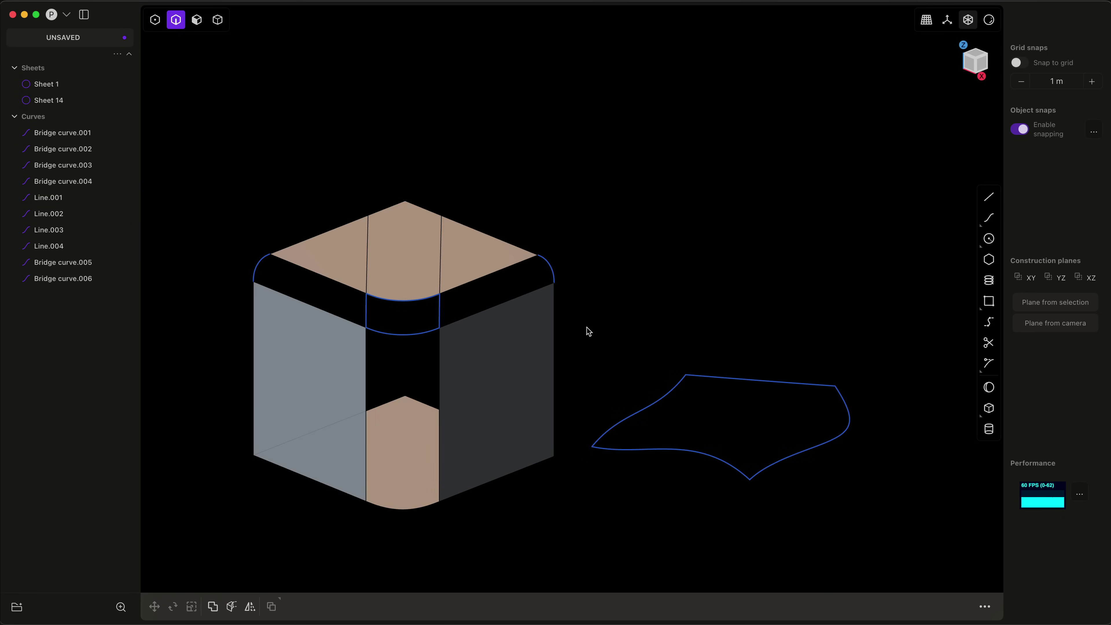
Fill the gap between the top face and the dark side wall with a G2 Square surface, using Bridge curve.002 and Bridge curve.005
left_click(510, 301)
left_click(441, 307, "shift")
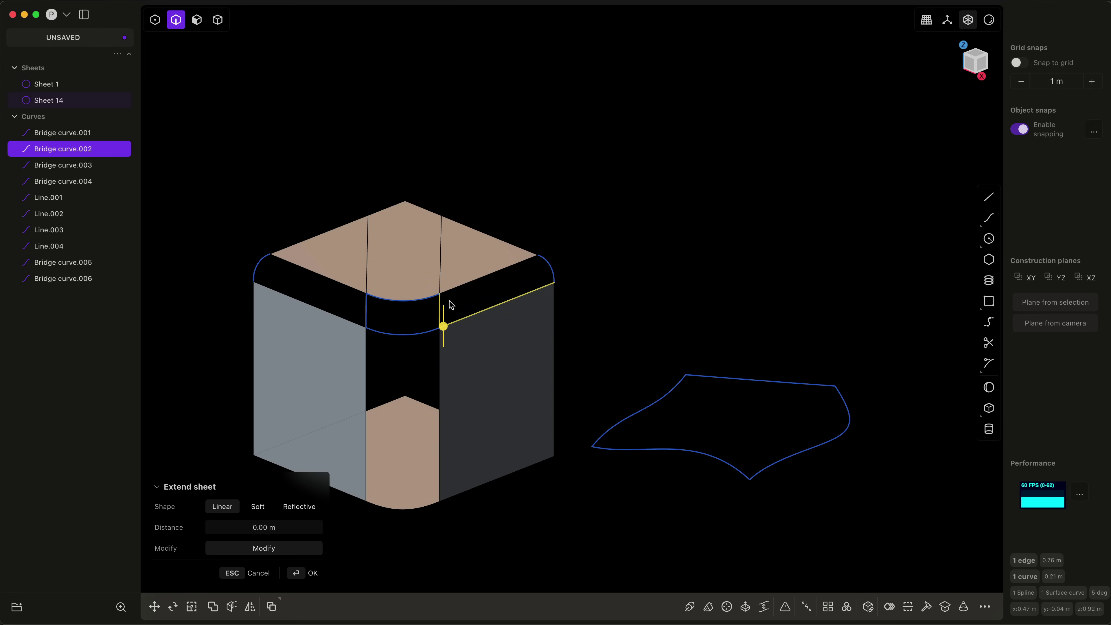
left_click(550, 269, "shift")
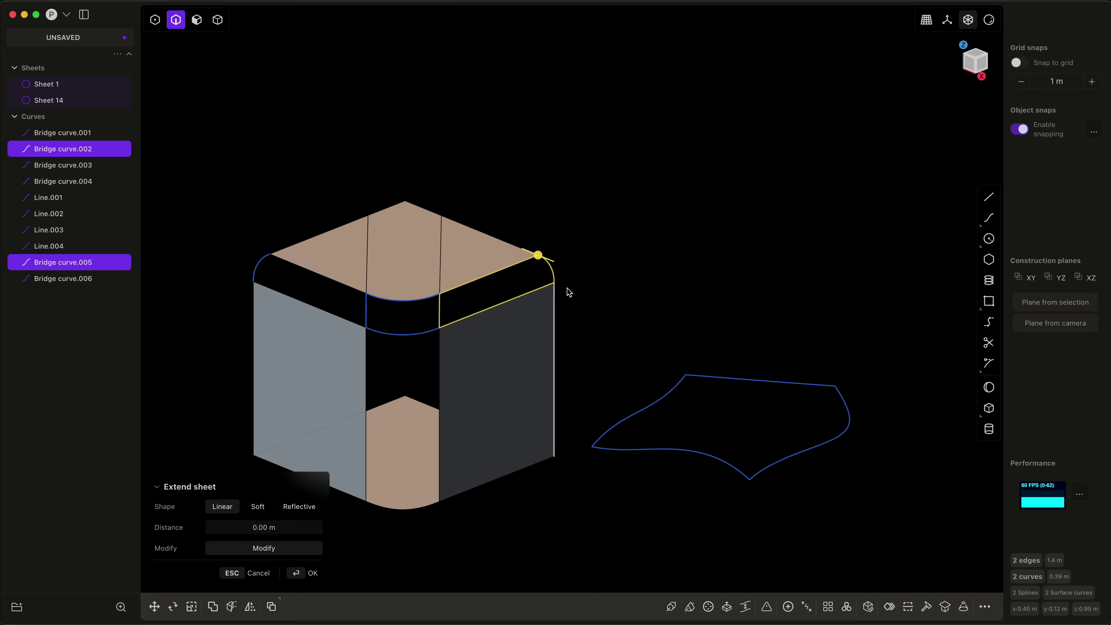
key("alt+s")
middle_click_drag(570, 307, 602, 312, "shift")
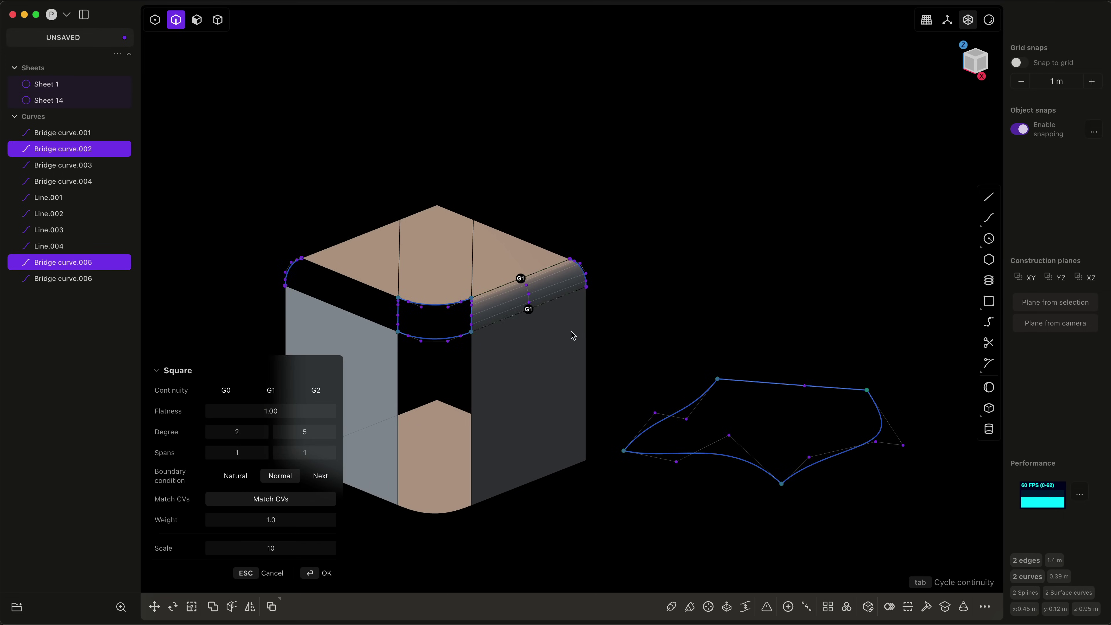
scroll(521, 263, "up", 3)
scroll(536, 271, "up", 3)
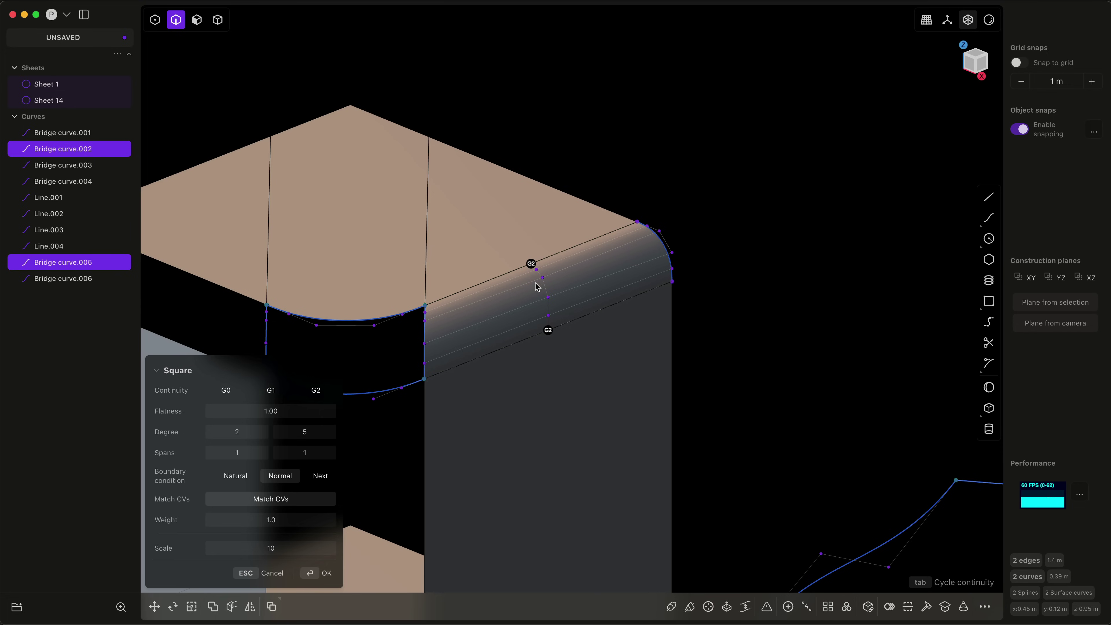
middle_click_drag(584, 389, 595, 356, "shift")
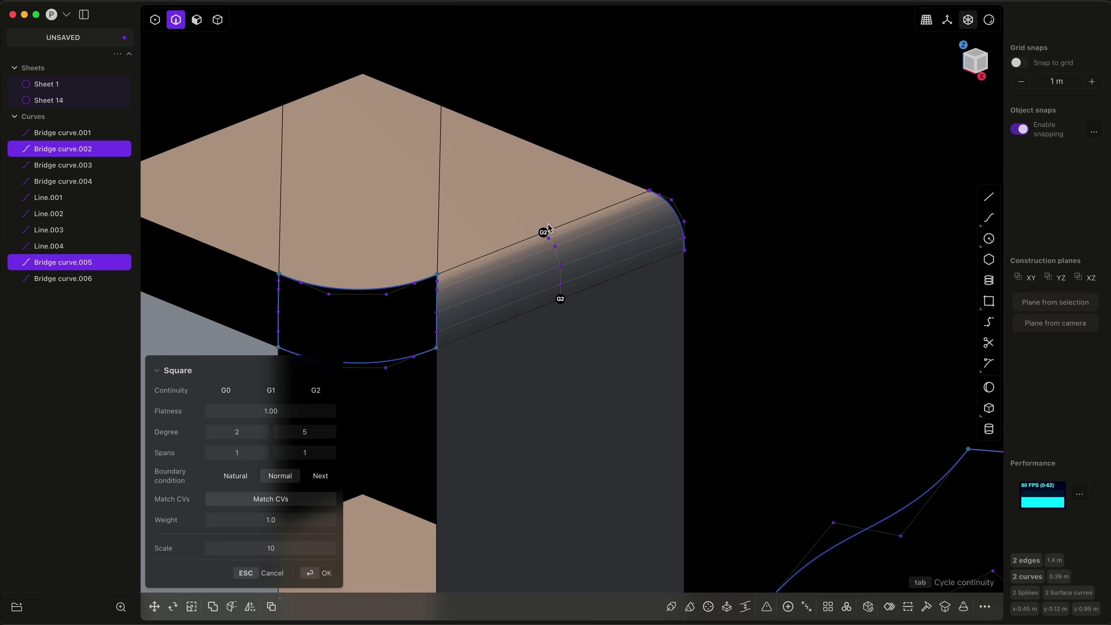
middle_click_drag(569, 369, 632, 330)
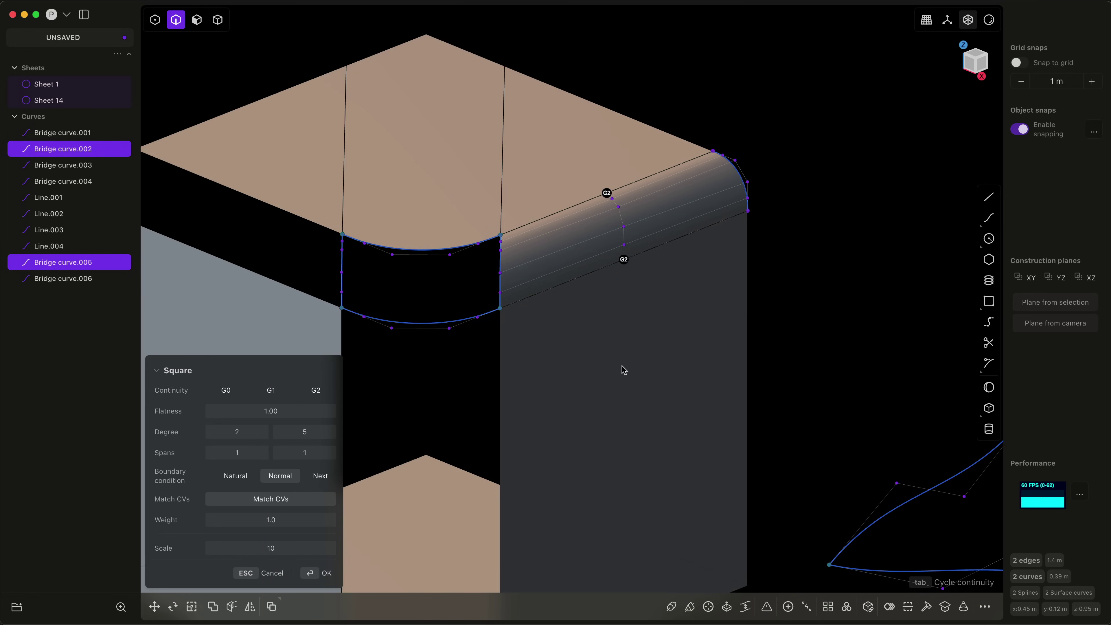
scroll(622, 366, "down", 3)
middle_click_drag(622, 367, 652, 352)
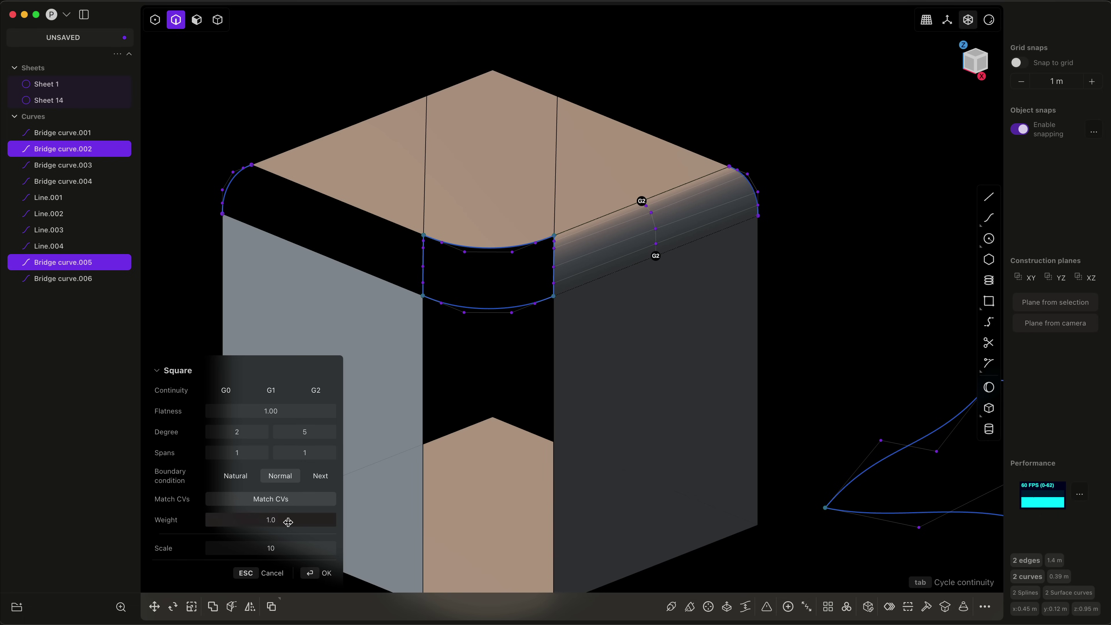
scroll(376, 491, "down", 2)
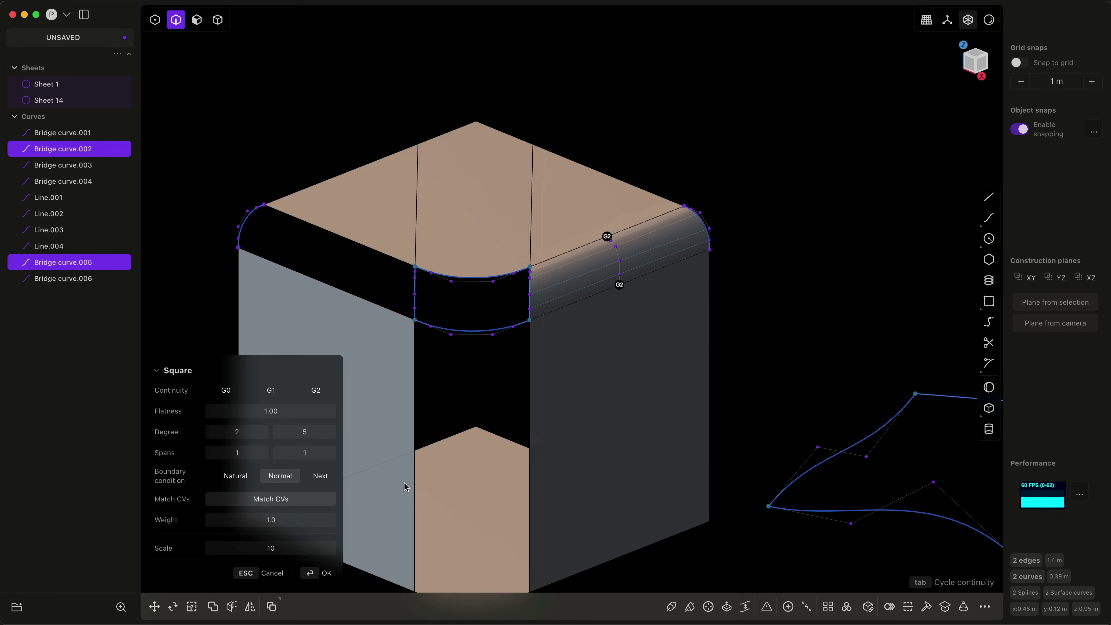
middle_click_drag(403, 484, 487, 439, "shift")
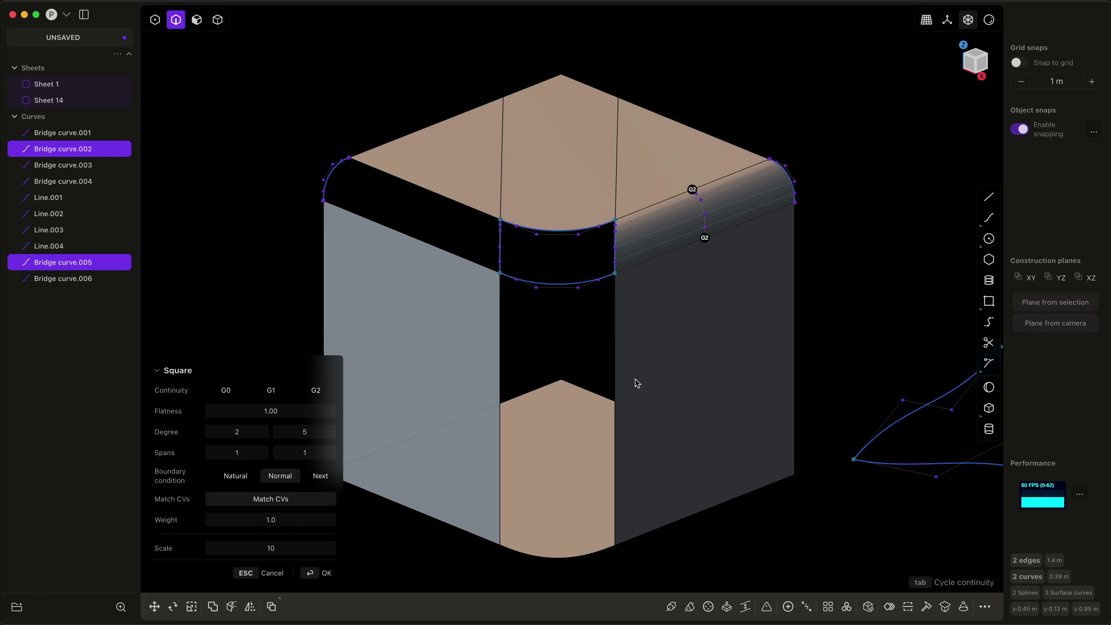
key("Return")
Close the vertical corner between the two side walls with a G2 Square surface, using their vertical edges and Bridge curve.003
left_click(618, 388)
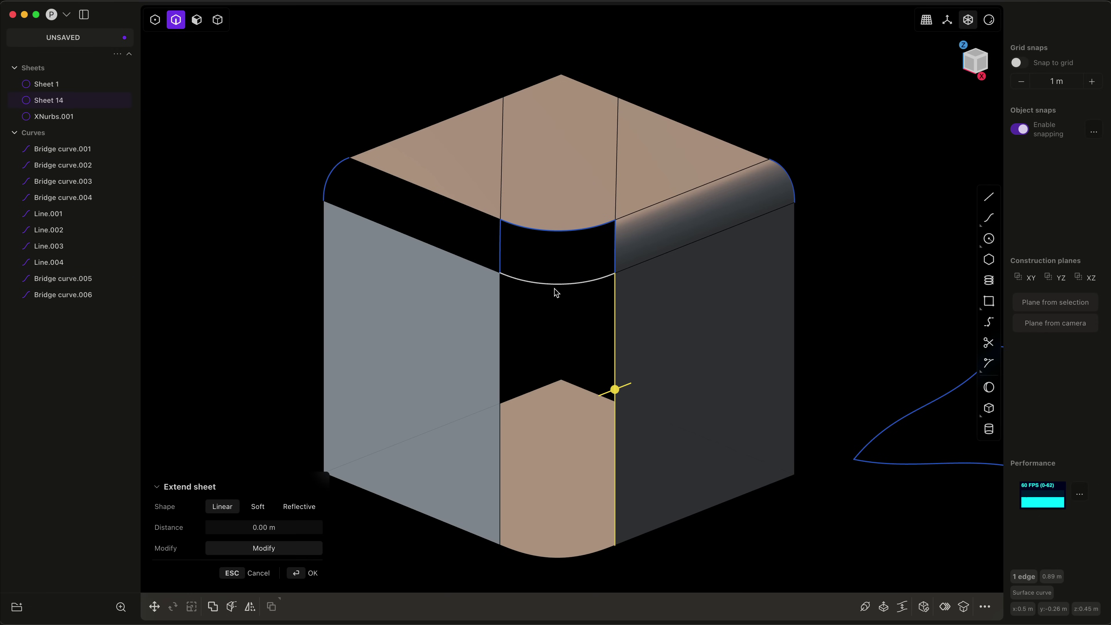
left_click(554, 287, "shift")
left_click(489, 354, "shift")
key("shift+l")
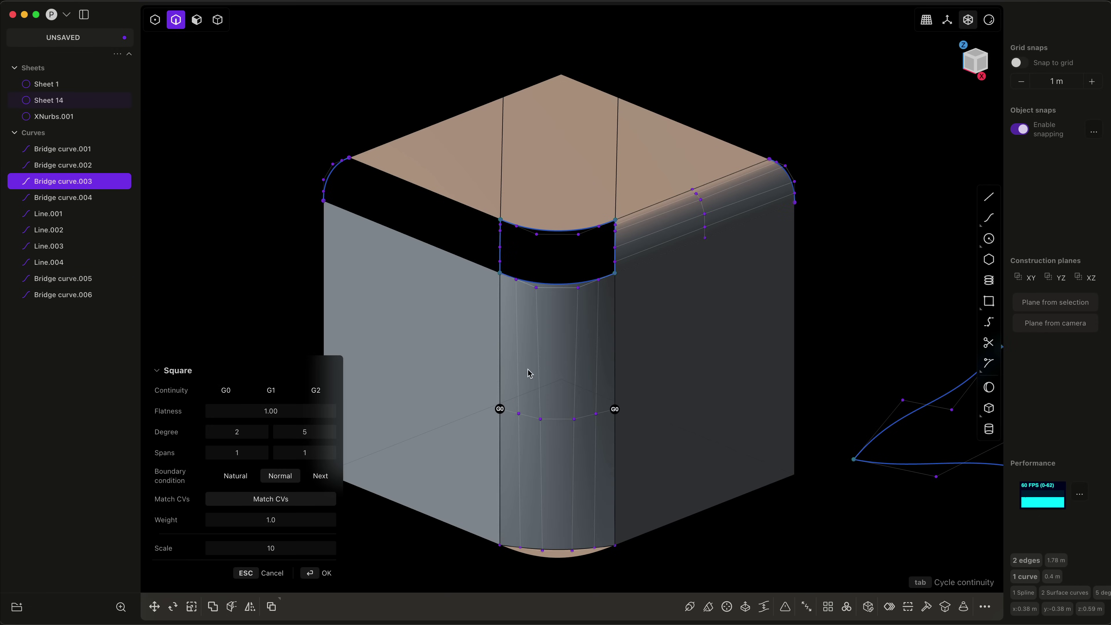
key("Tab")
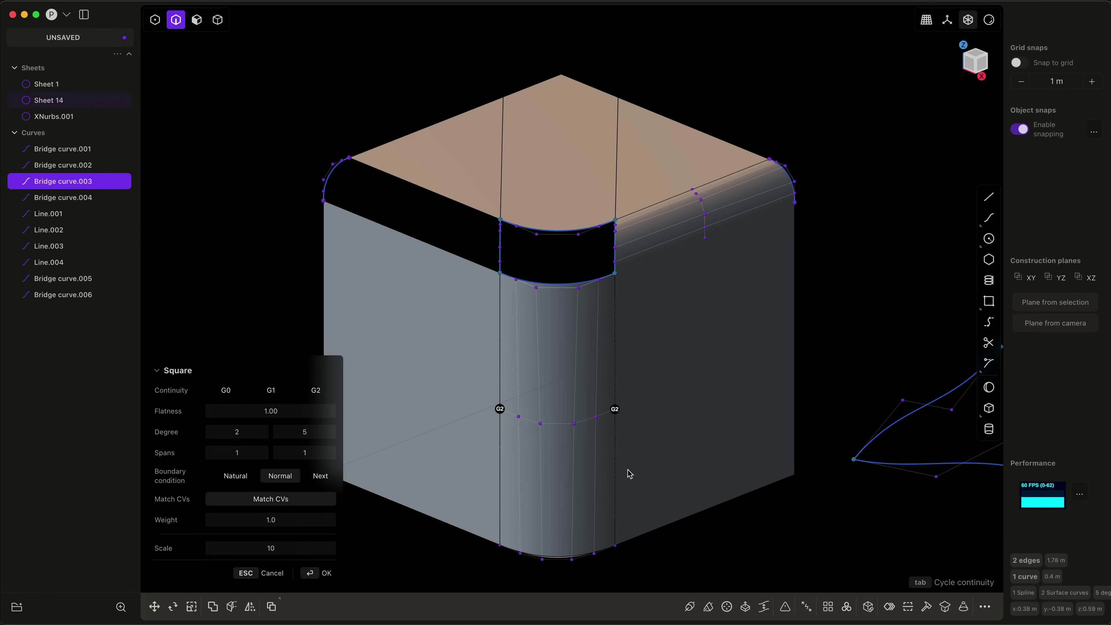
key("Return")
Fill the gap between the top face and the light side wall with a smooth Square surface, using Bridge curve.001 and Bridge curve.006
left_click(462, 259)
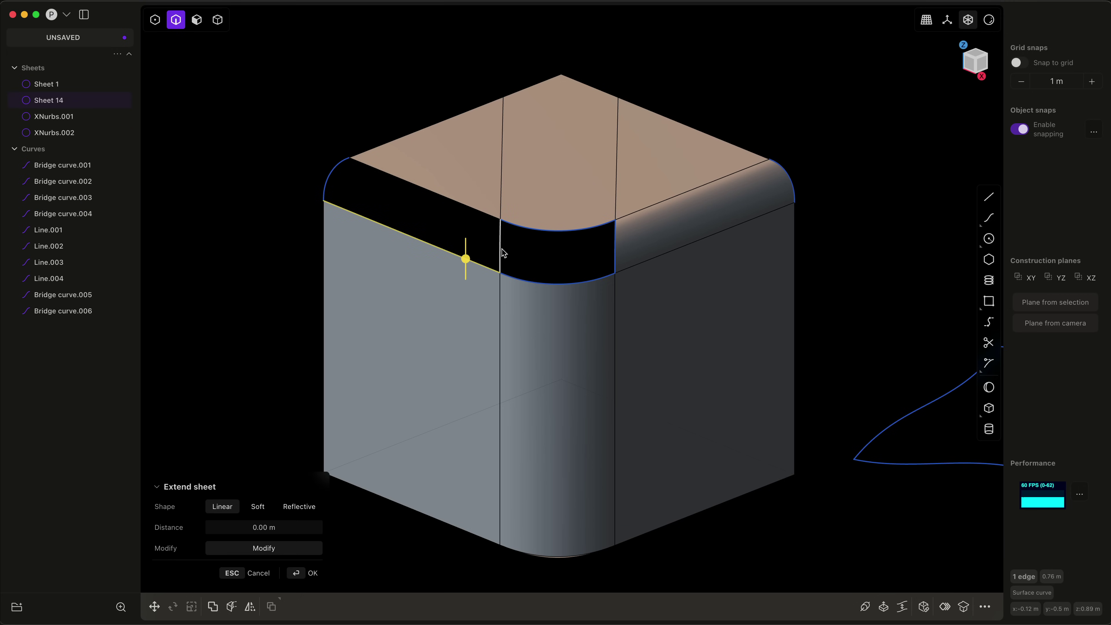
left_click(321, 185, "shift")
left_click(412, 185, "shift")
key("shift+l")
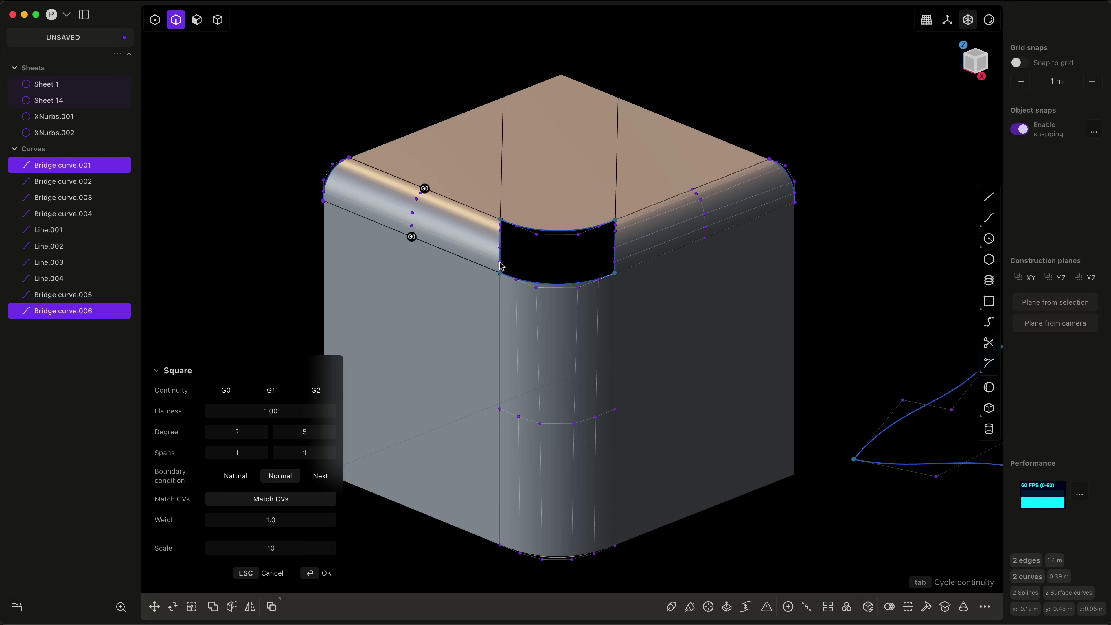
key("Tab")
key("Return")
Hide the four bridge curves, Bridge curve.001 to Bridge curve.004, that surround the open corner patch
left_click(549, 281)
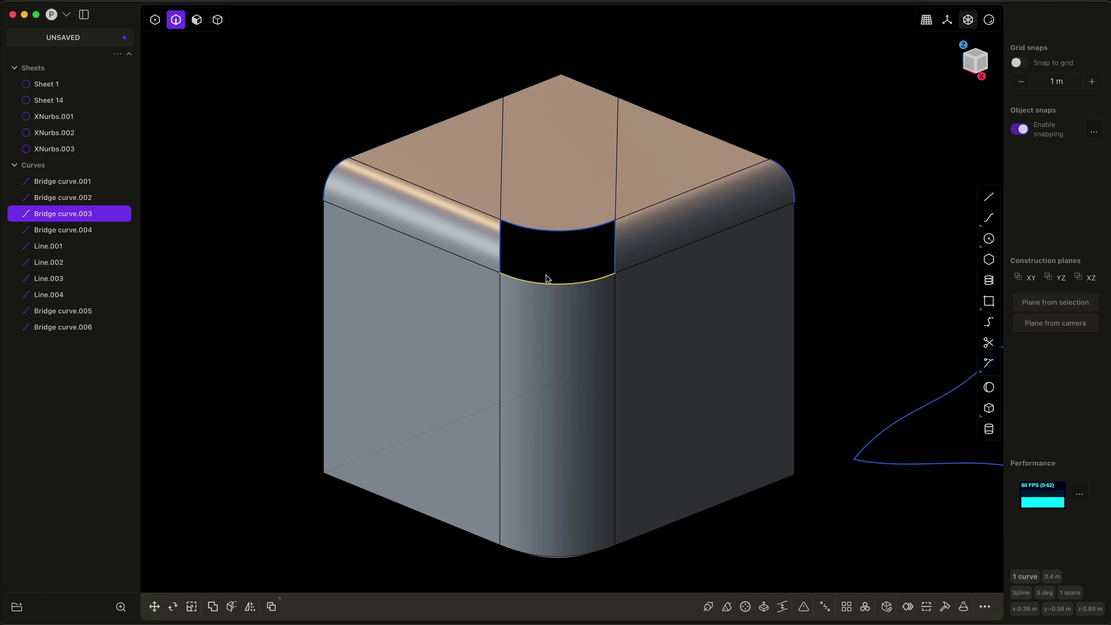
left_click(501, 254, "shift")
left_click(574, 229, "shift")
left_click(615, 255, "shift")
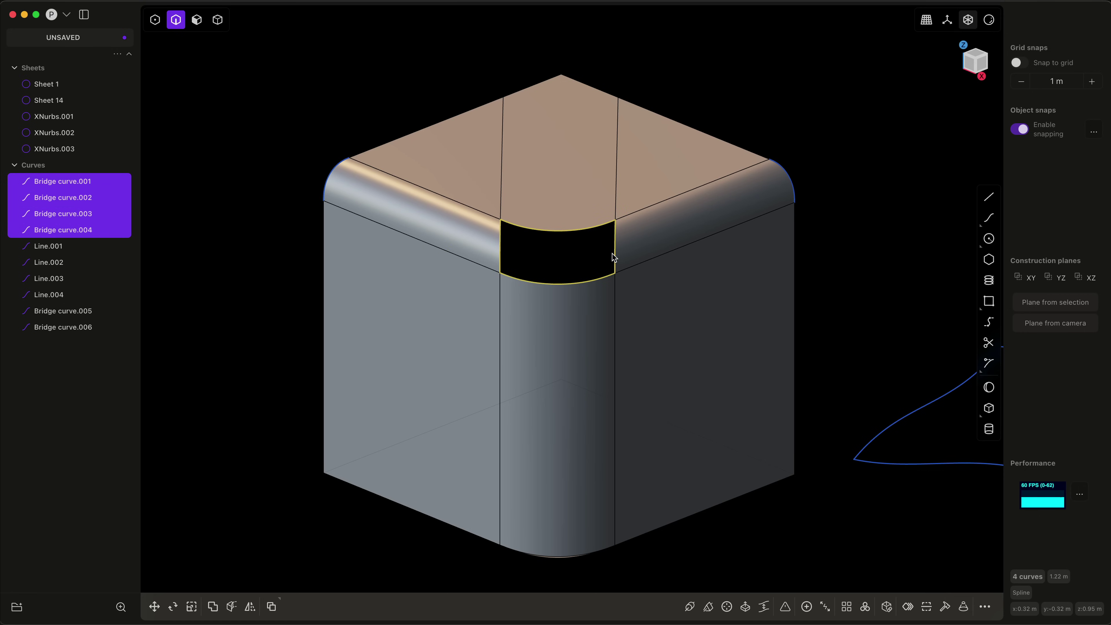
key("h")
key("1")
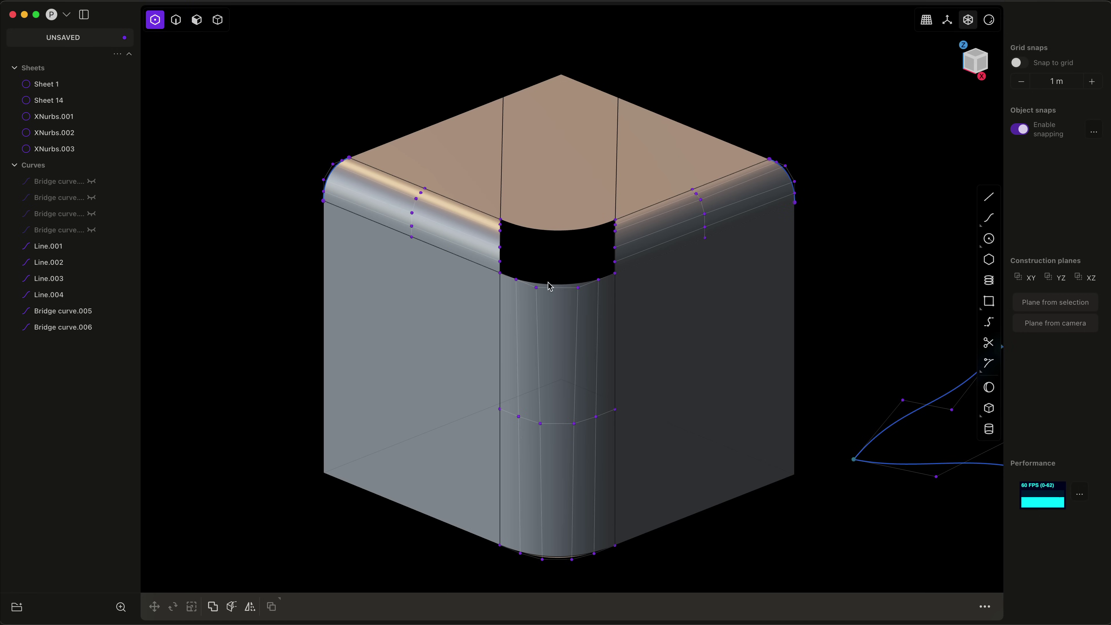
key("2")
double_click(548, 283)
key("e")
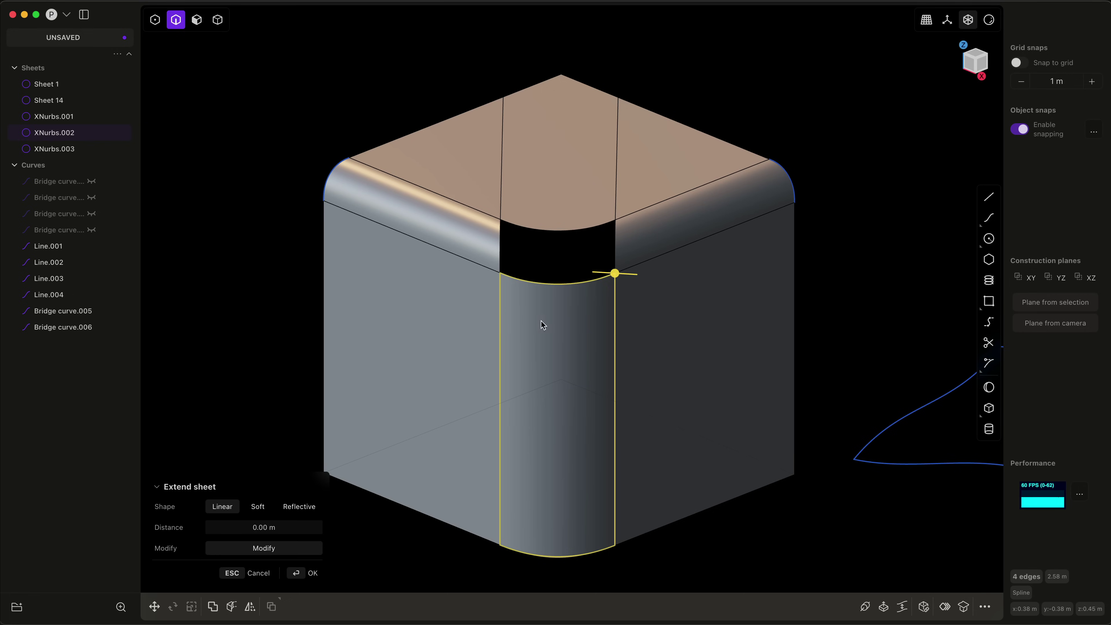
key("Escape")
key("Escape")
Join the side walls, the top face and the three Square surfaces into a single sheet
left_click(649, 326)
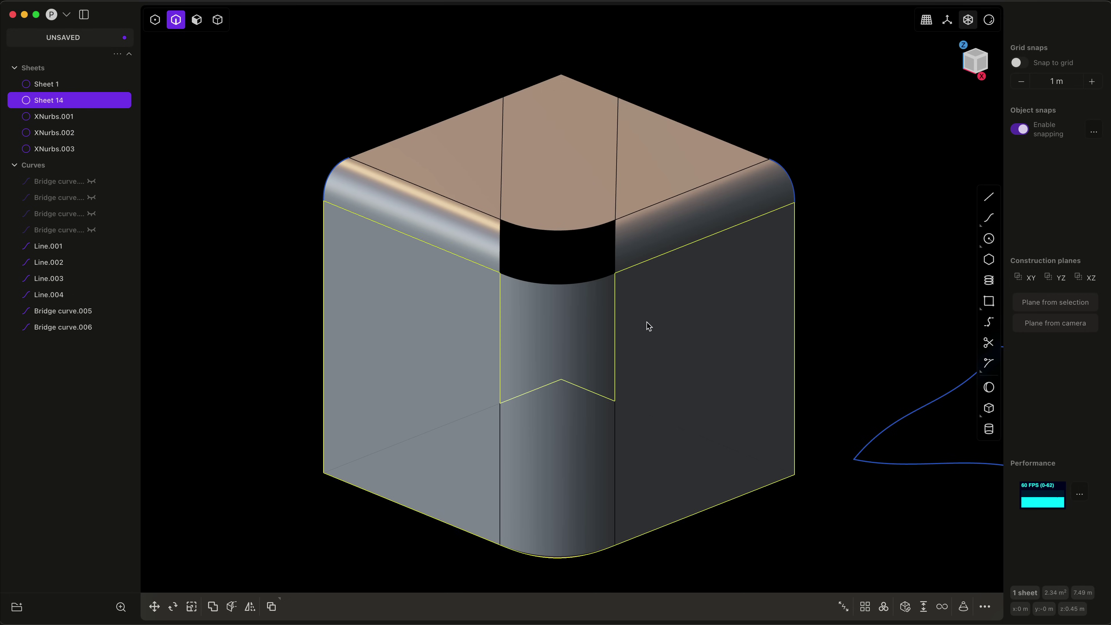
key("j")
left_click(633, 193, "shift")
left_click(662, 228, "shift")
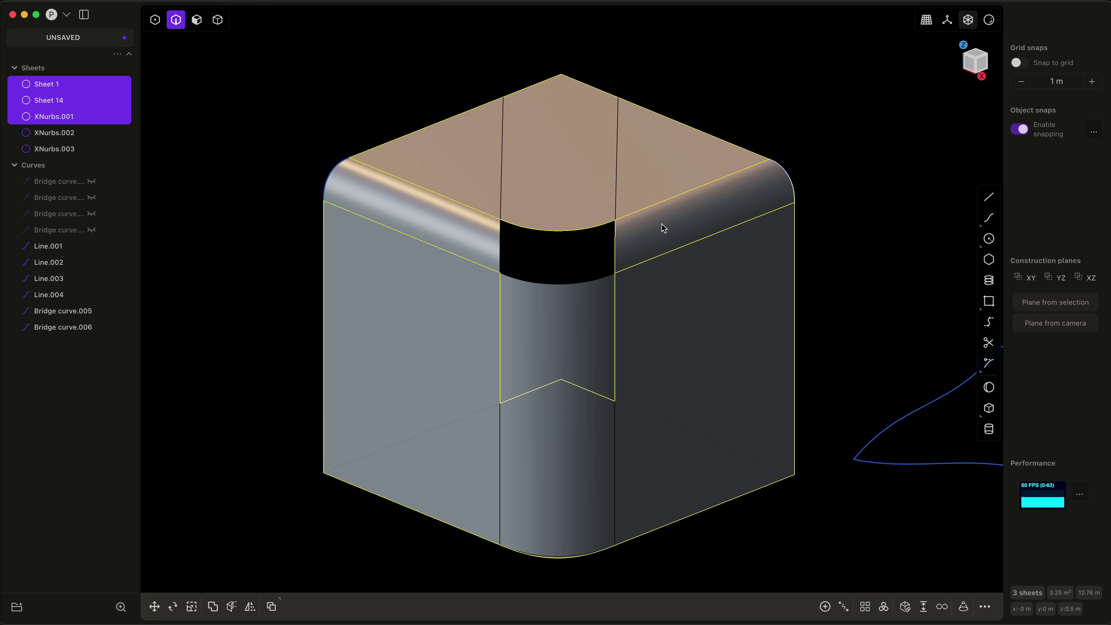
key("j")
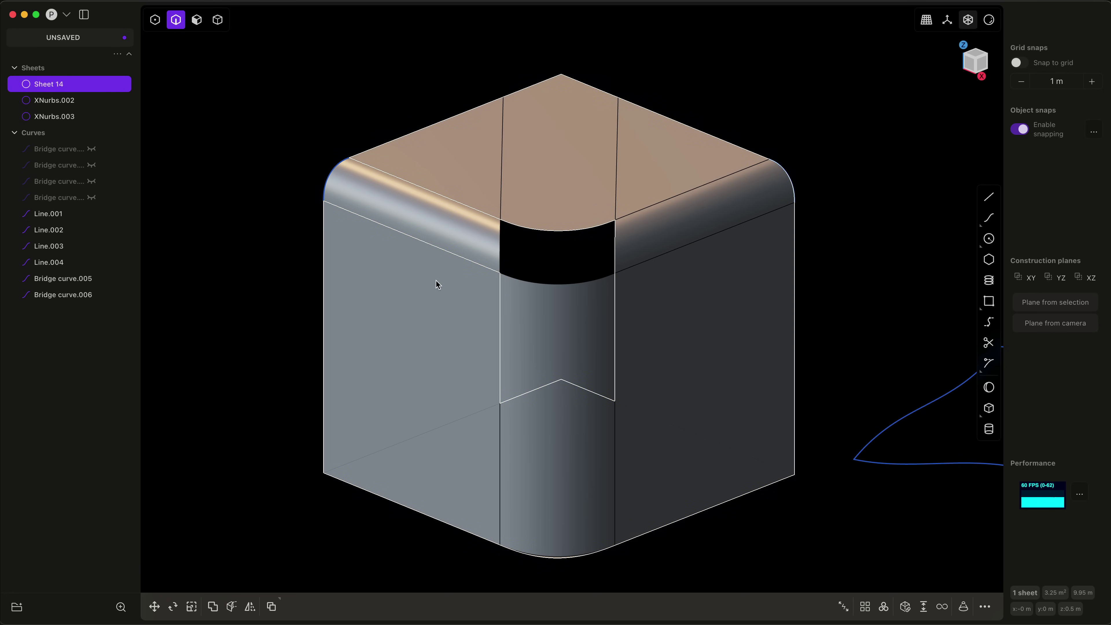
left_click(451, 229, "shift")
key("j")
key("Escape")
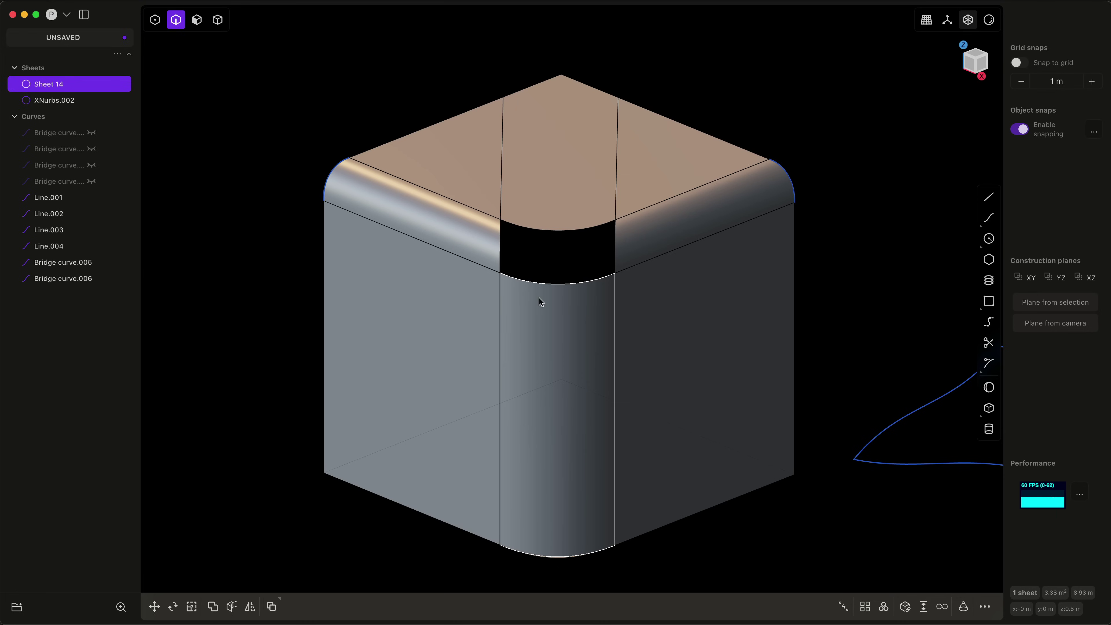
left_click(539, 287, "shift")
key("j")
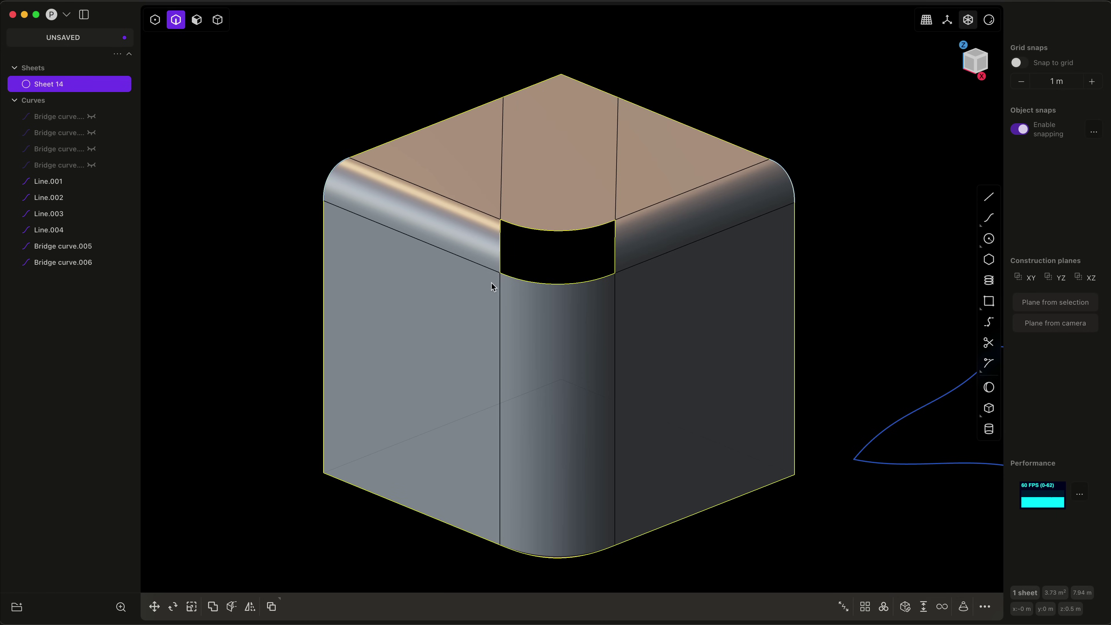
Create a Square surface from the edge loop around the corner opening and set its continuity to G2 on all four sides
left_click(514, 279, "alt")
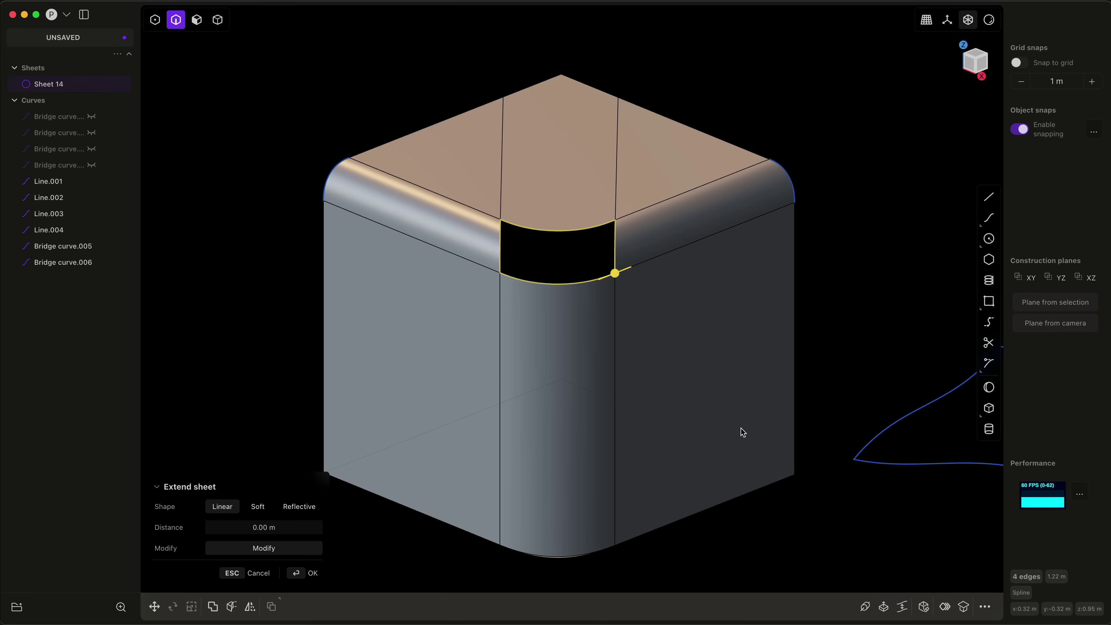
type("fsq")
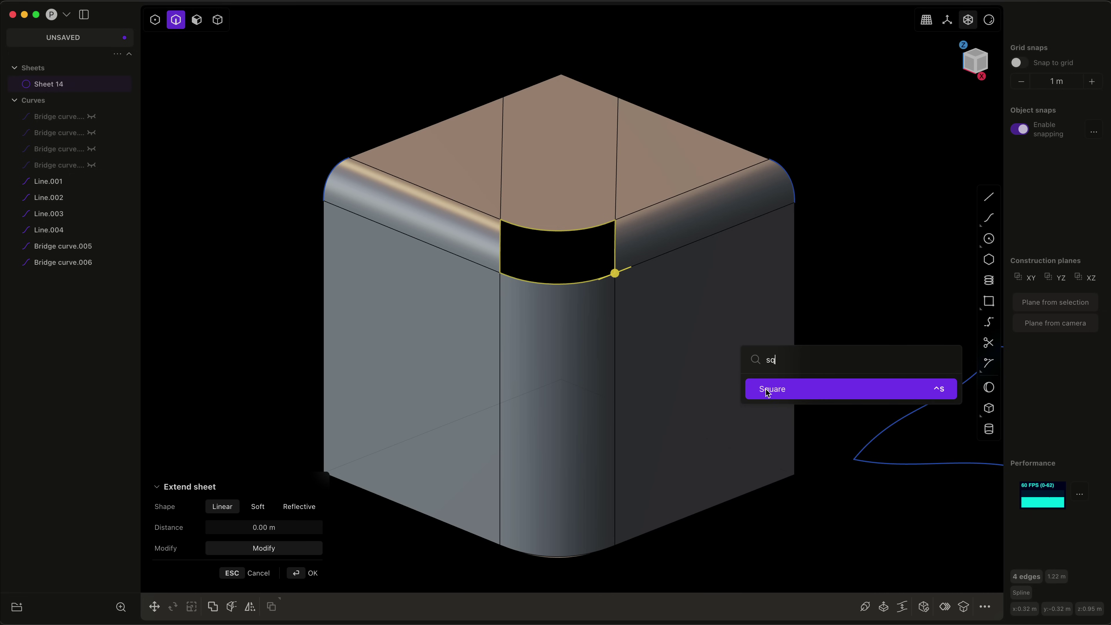
left_click(765, 390)
key("Tab")
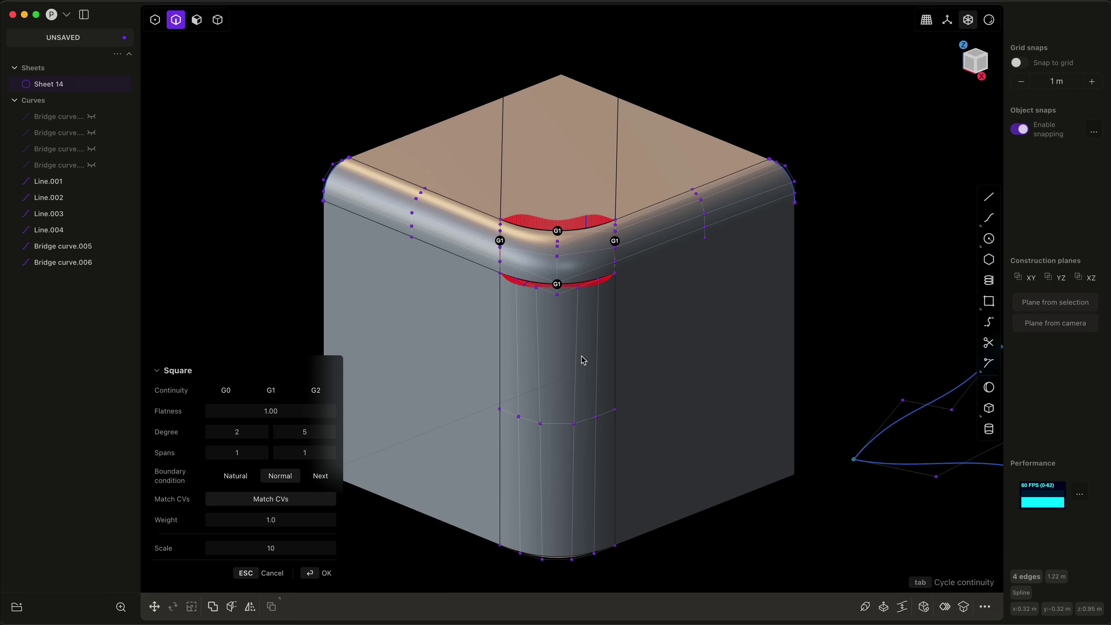
scroll(527, 279, "up", 4)
middle_click_drag(528, 278, 550, 269)
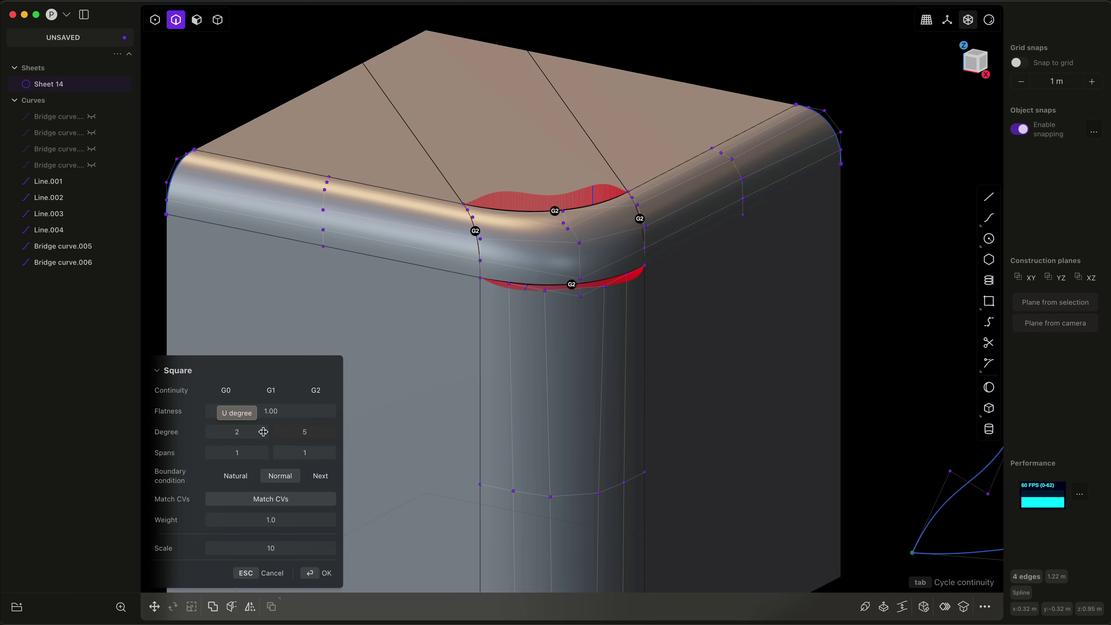
Set the corner Square surface's U degree to 5 and inspect its blend into the adjoining surfaces from several angles
mouse_move(242, 431)
left_mouse_down()
mouse_move(259, 431)
mouse_move(237, 432)
left_mouse_up()
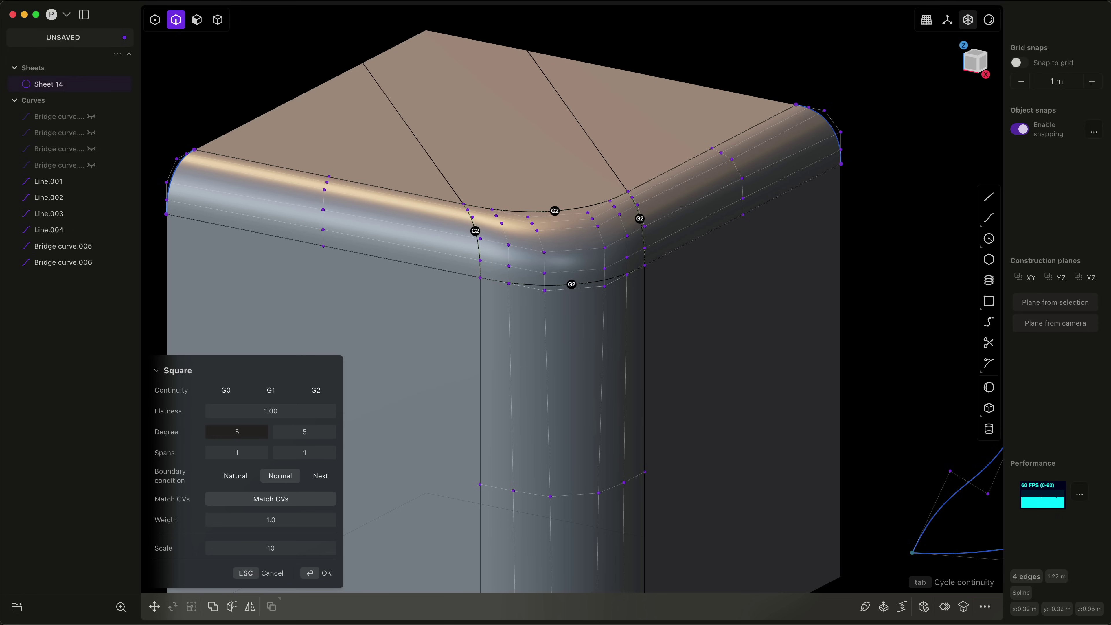
scroll(612, 355, "down", 5)
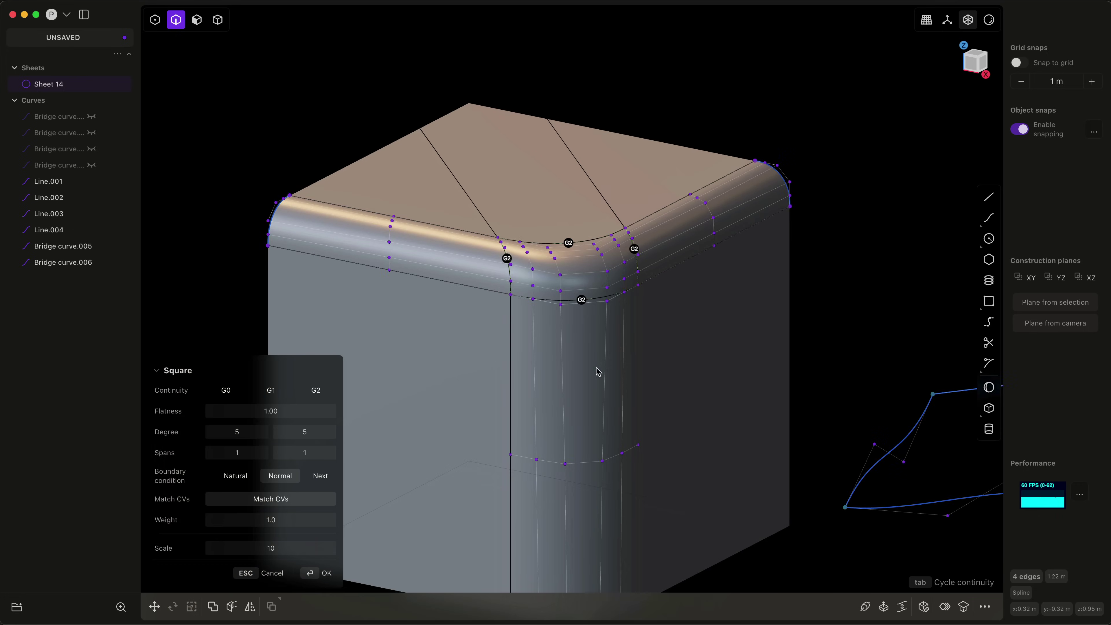
mouse_move(574, 344)
middle_mouse_down()
mouse_move(561, 344)
mouse_move(565, 333)
middle_mouse_up()
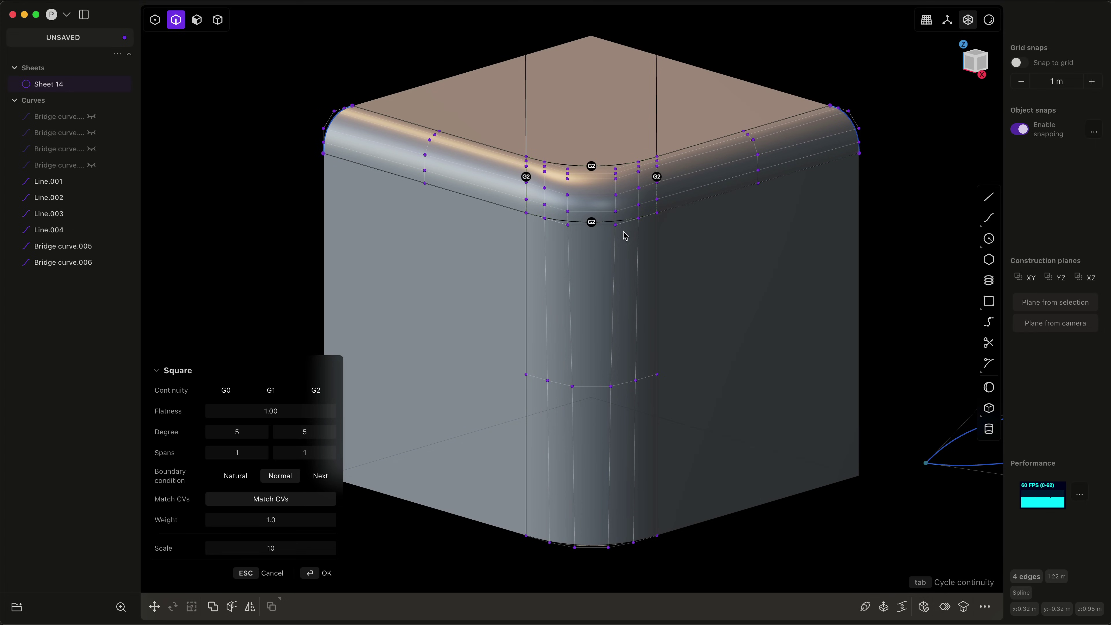
middle_click_drag(622, 233, 676, 231)
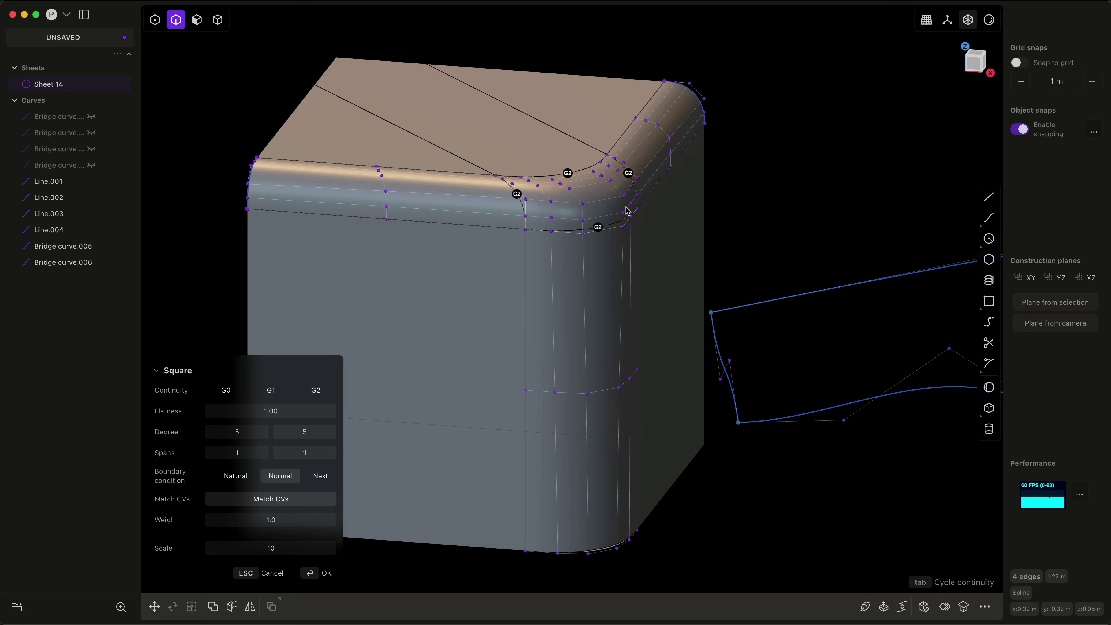
scroll(615, 241, "left", 5)
scroll(494, 420, "down", 5)
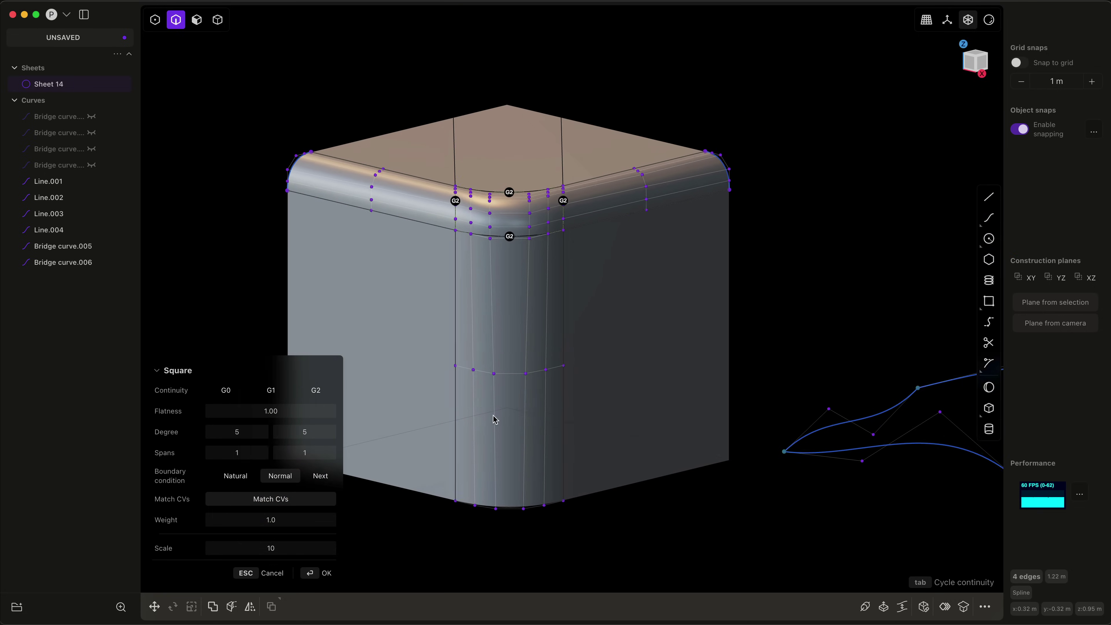
Finish the corner Square surface and join it with the surrounding sheet into a single sheet
key("Return")
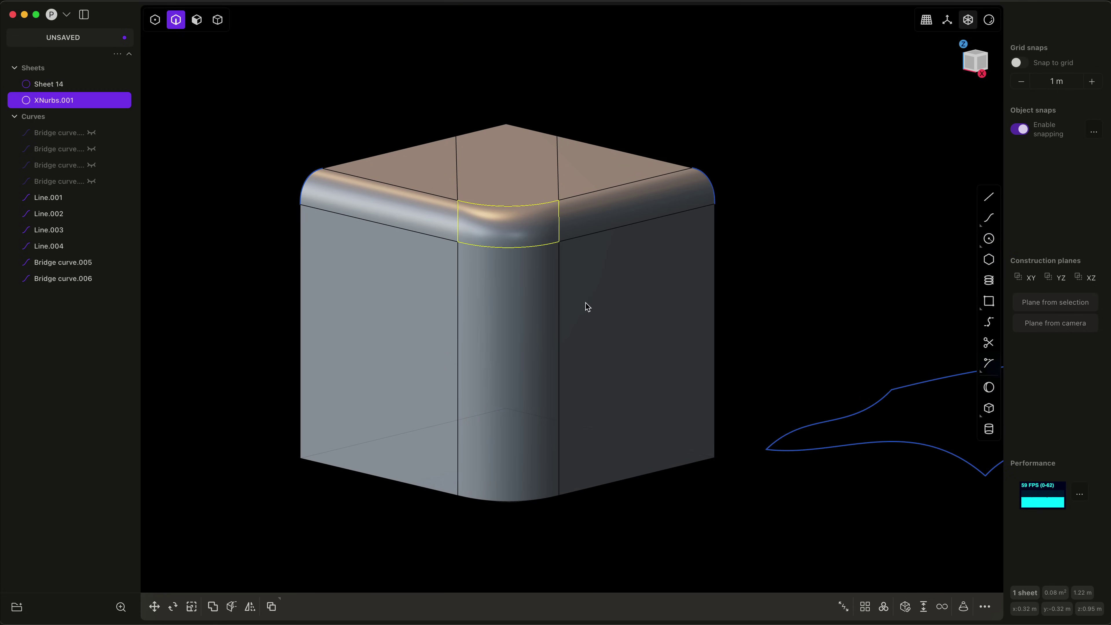
key("j")
scroll(609, 305, "up", 3)
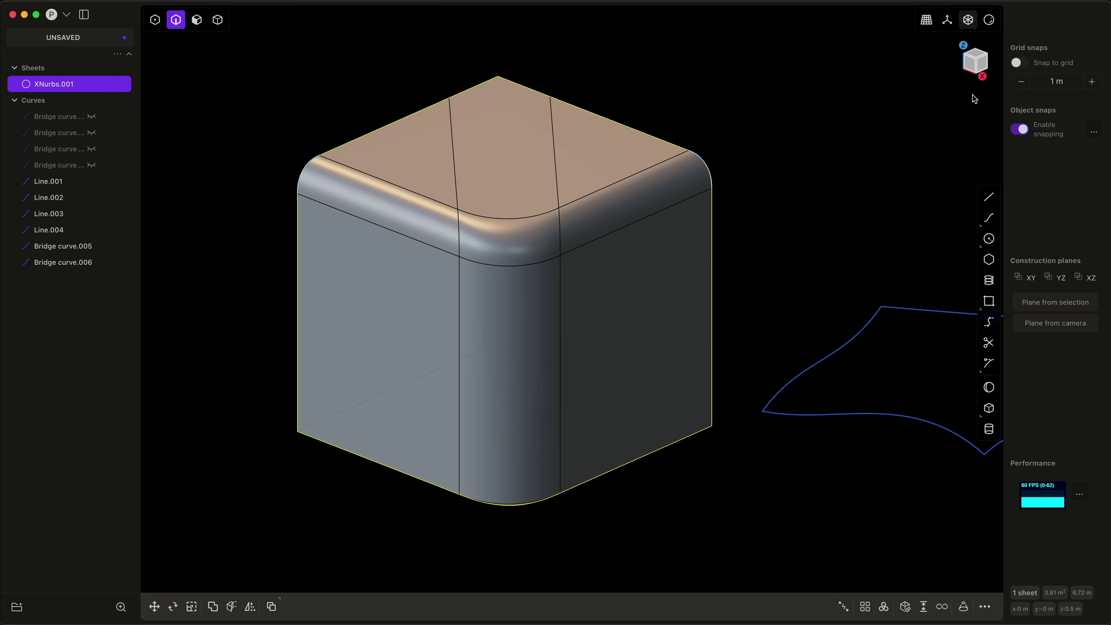
Shade the model with the horizontal zebra-stripe material and inspect the reflections across the rounded corner
left_click(990, 20)
left_click(998, 168)
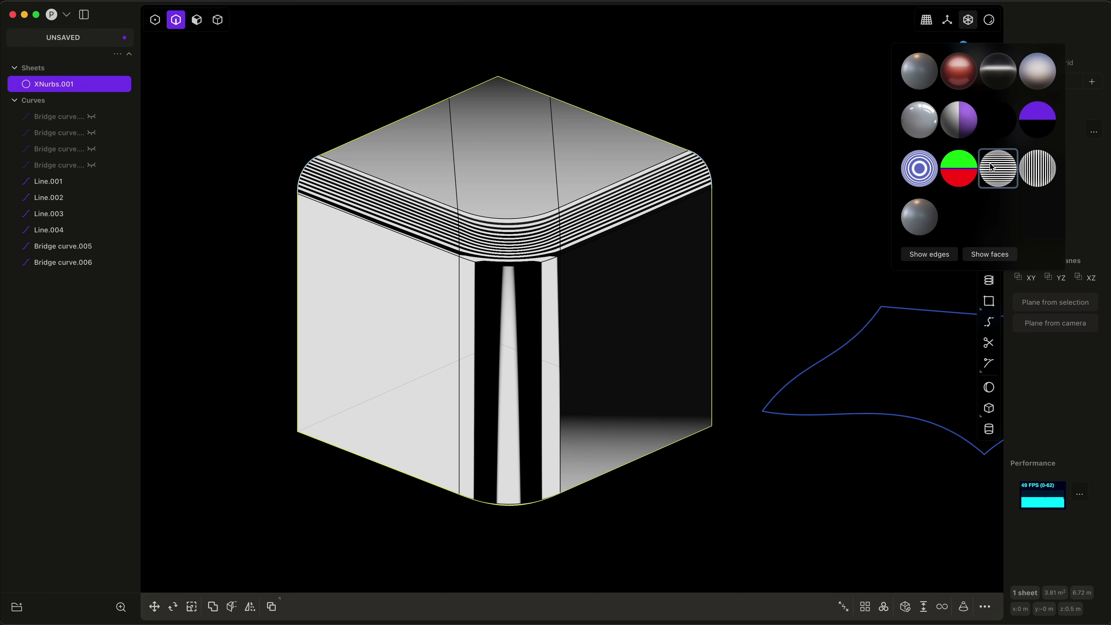
middle_click_drag(742, 253, 725, 234)
left_click(702, 558)
middle_click_drag(701, 559, 624, 503, "shift")
scroll(619, 551, "down", 1)
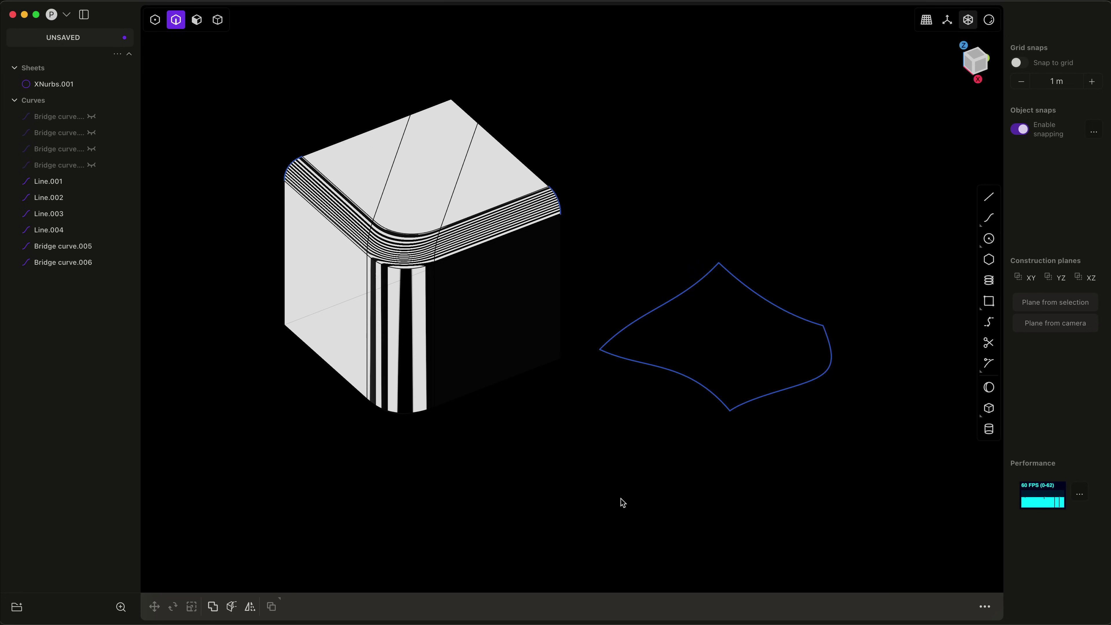
Open Rebuild Curve for Line.003 of the separate curve loop and switch the method to Explicit control
key("1")
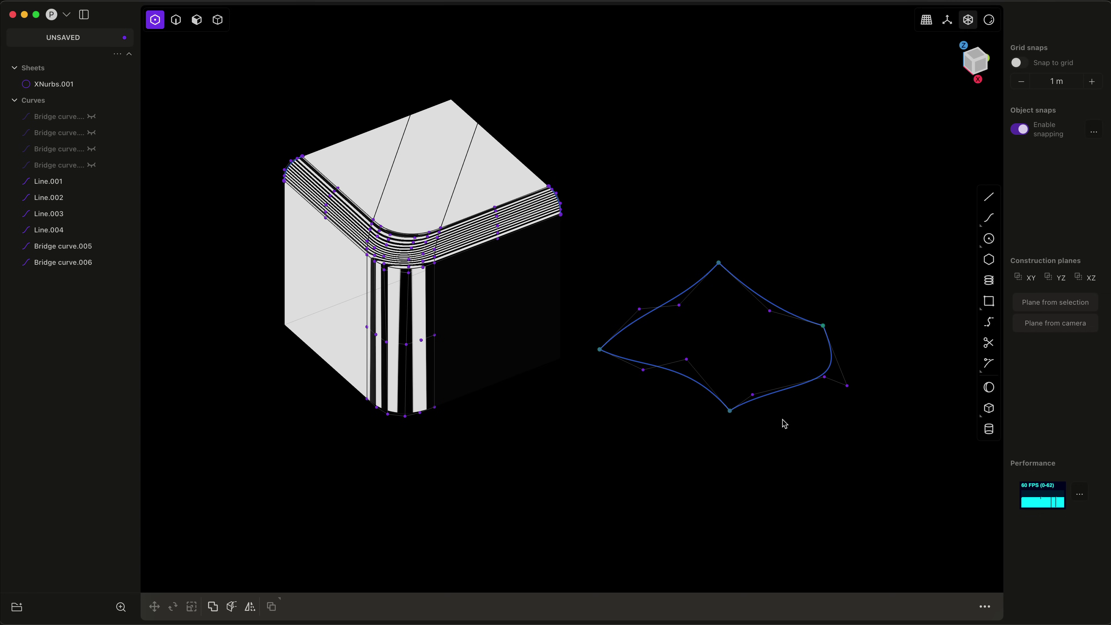
key("2")
left_click(766, 397)
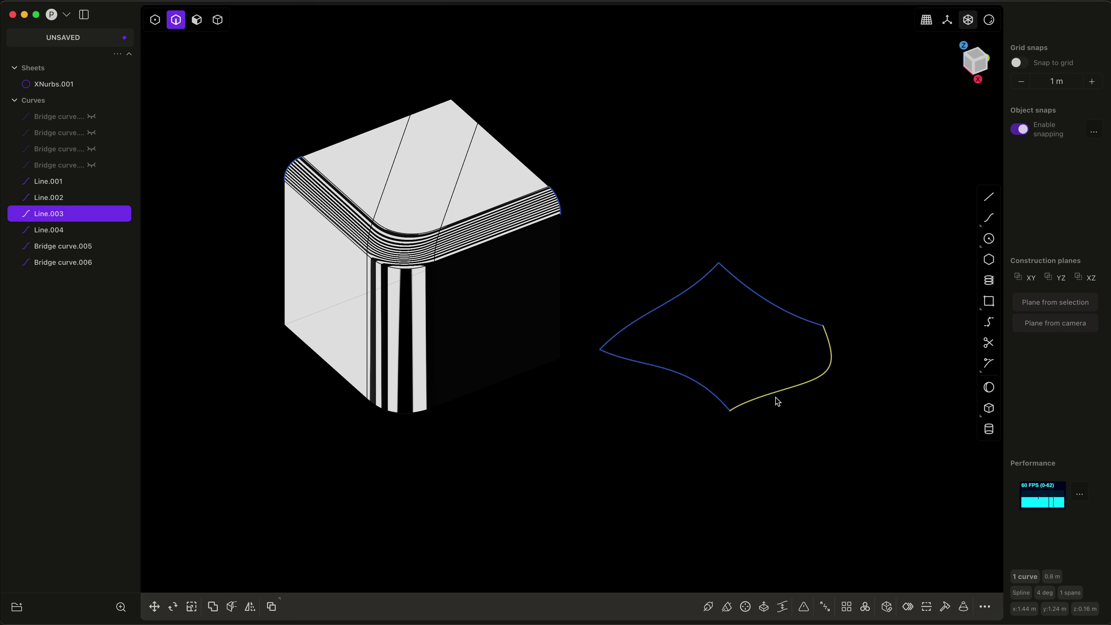
scroll(801, 414, "up", 2)
scroll(823, 423, "up", 3)
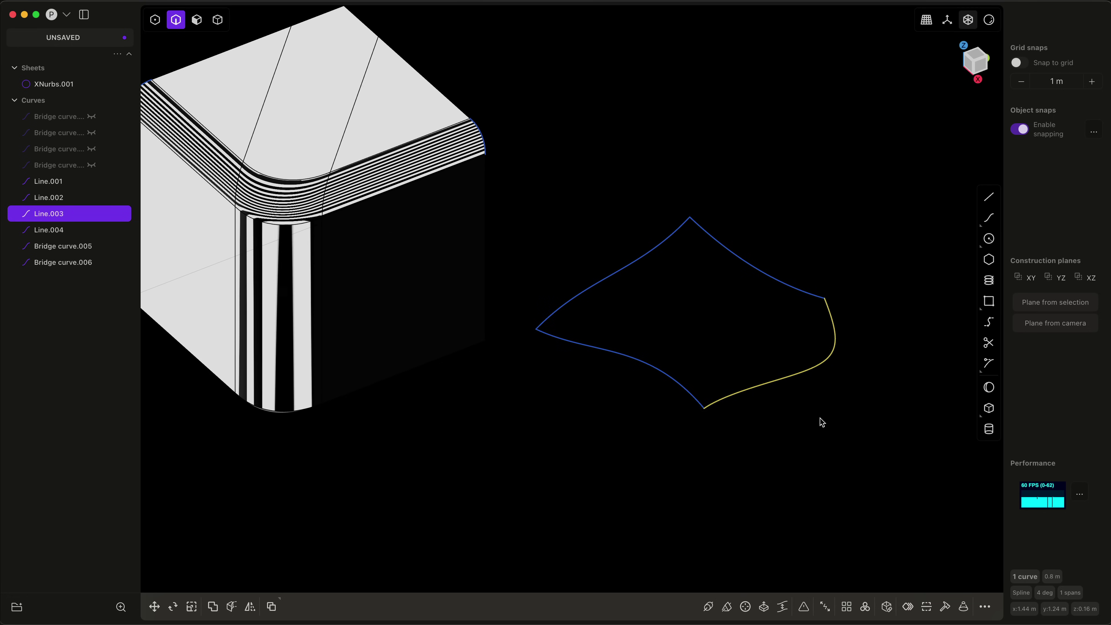
type("1f")
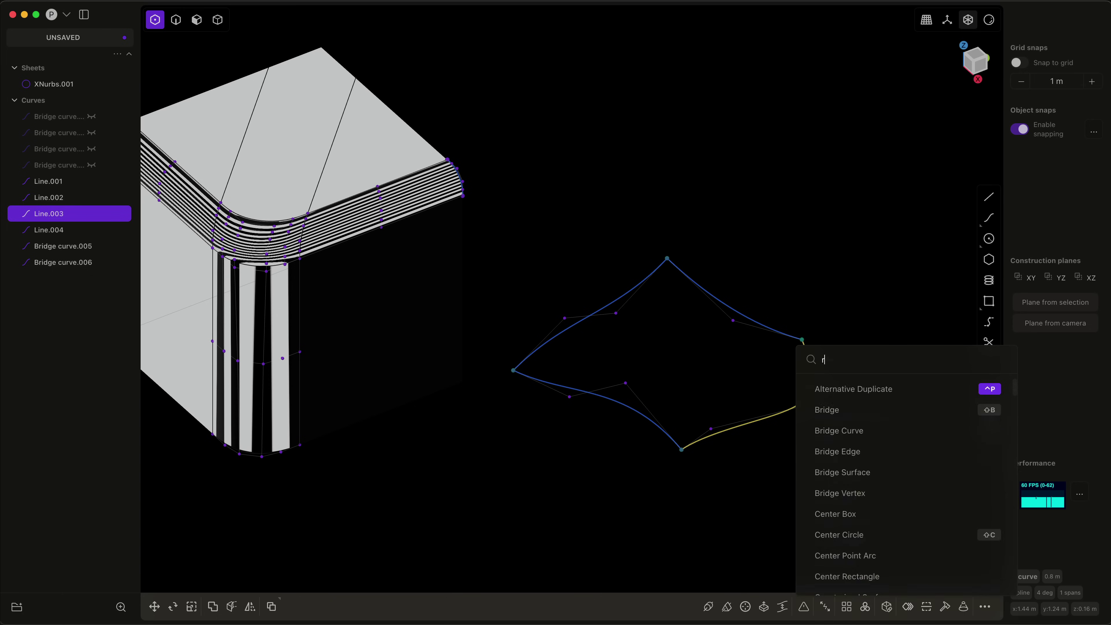
type("reb")
left_click(842, 389)
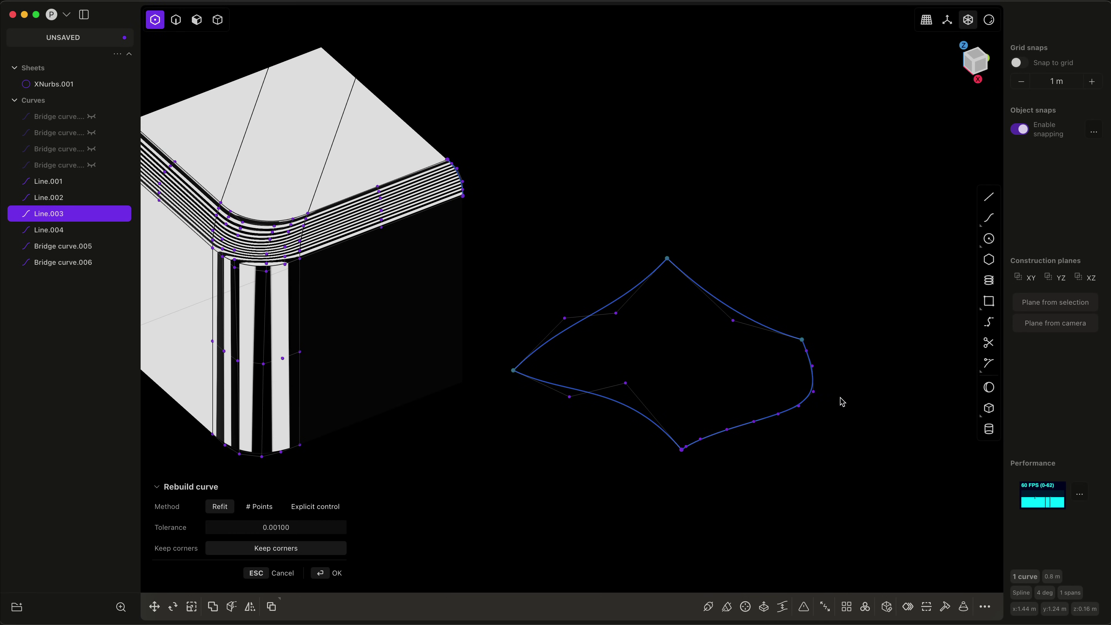
left_click(330, 512)
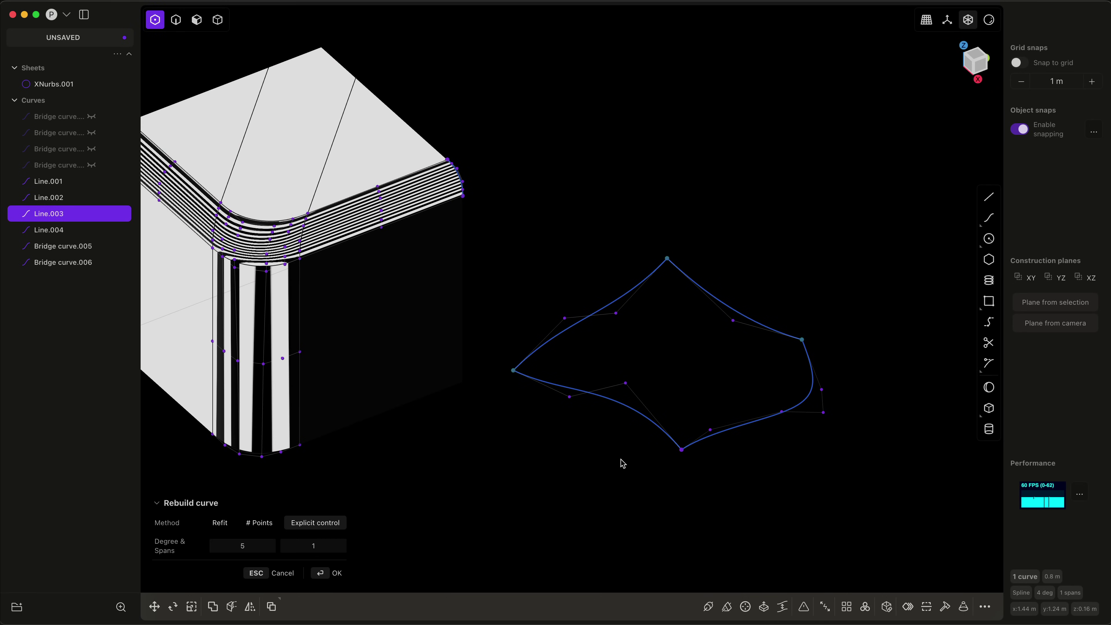
middle_click_drag(621, 461, 622, 438)
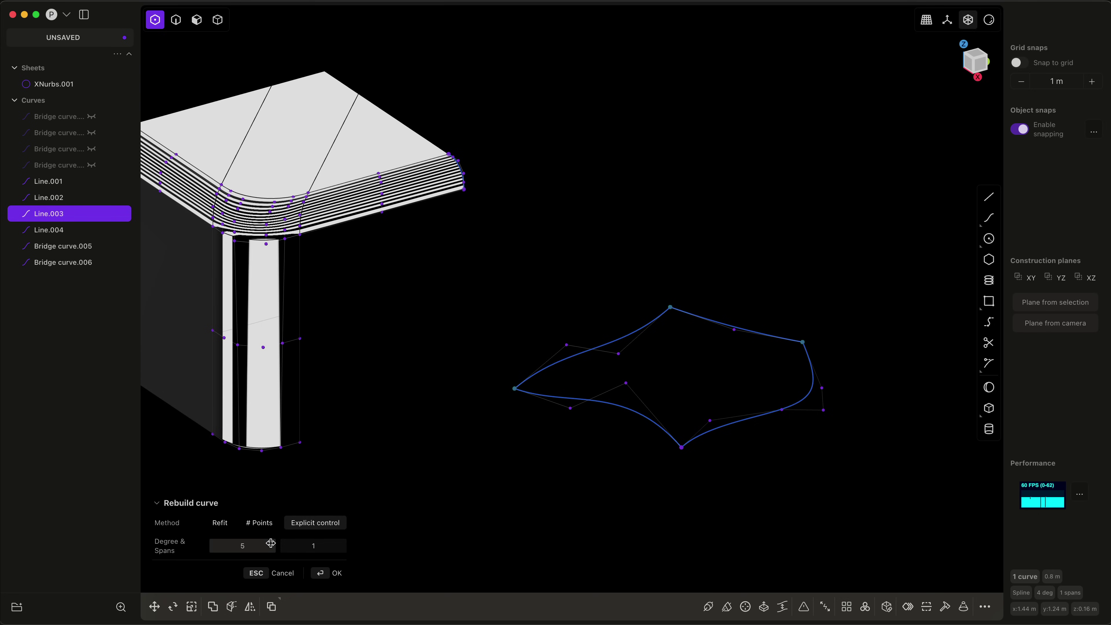
Try degree 4 for the rebuilt curve, and finish the rebuild at degree 6 with 1 span
left_click_drag(264, 544, 256, 543)
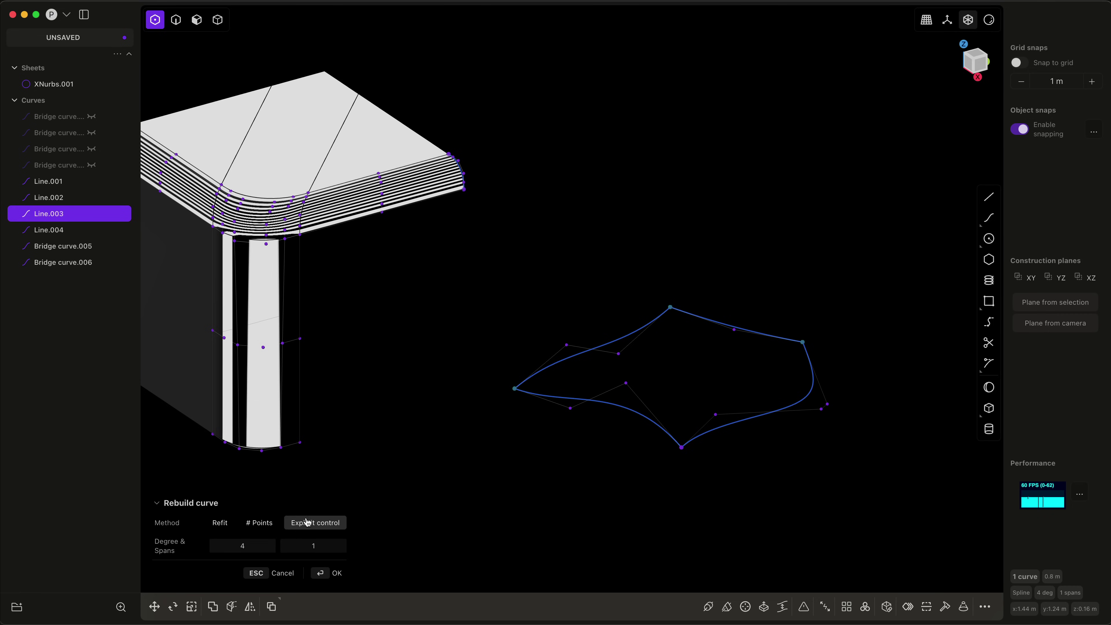
mouse_move(262, 545)
left_mouse_down()
mouse_move(250, 546)
mouse_move(261, 547)
left_mouse_up()
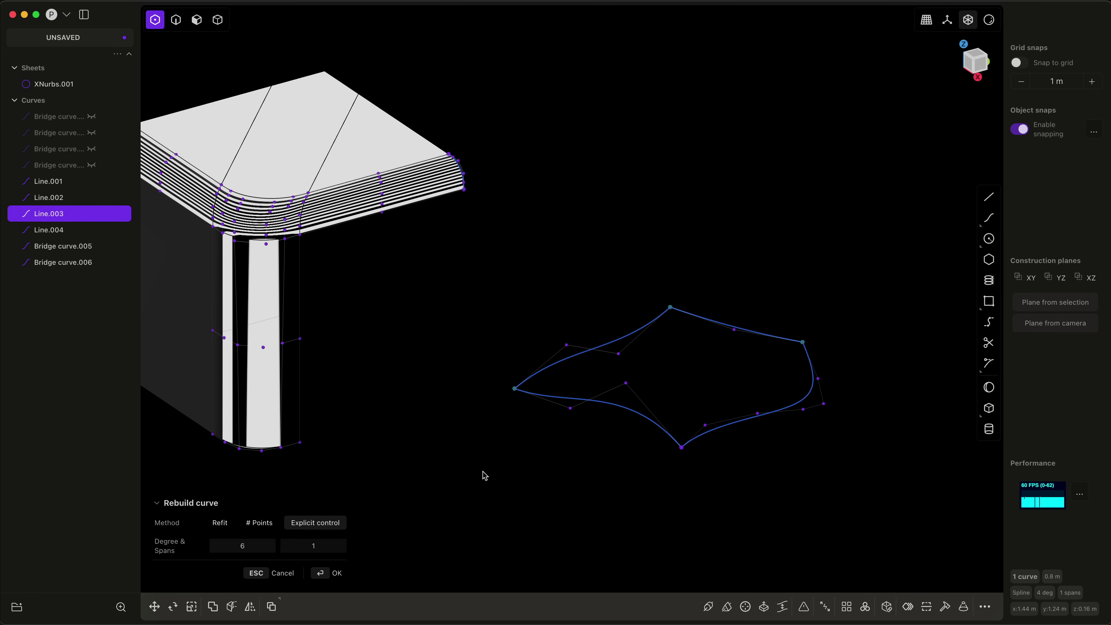
scroll(484, 476, "down", 3)
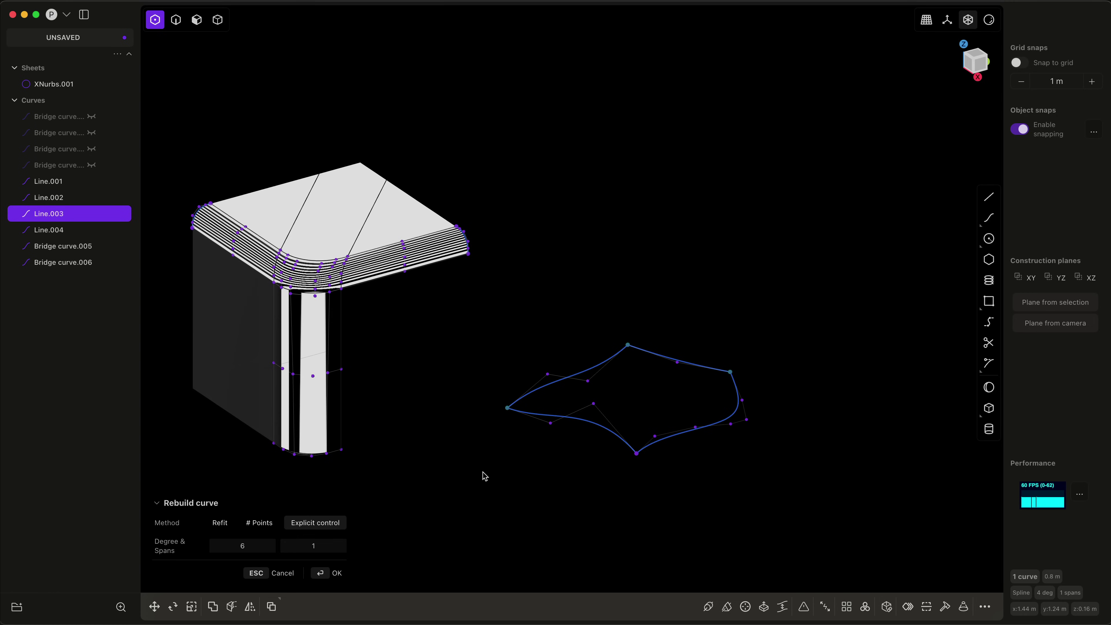
scroll(485, 477, "down", 3)
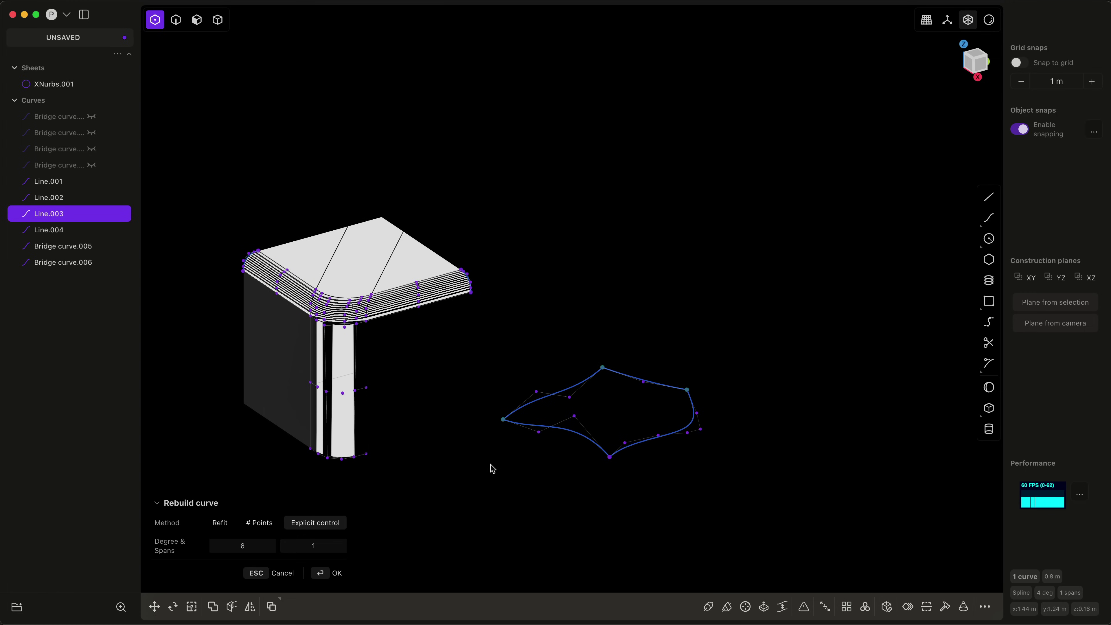
key("Return")
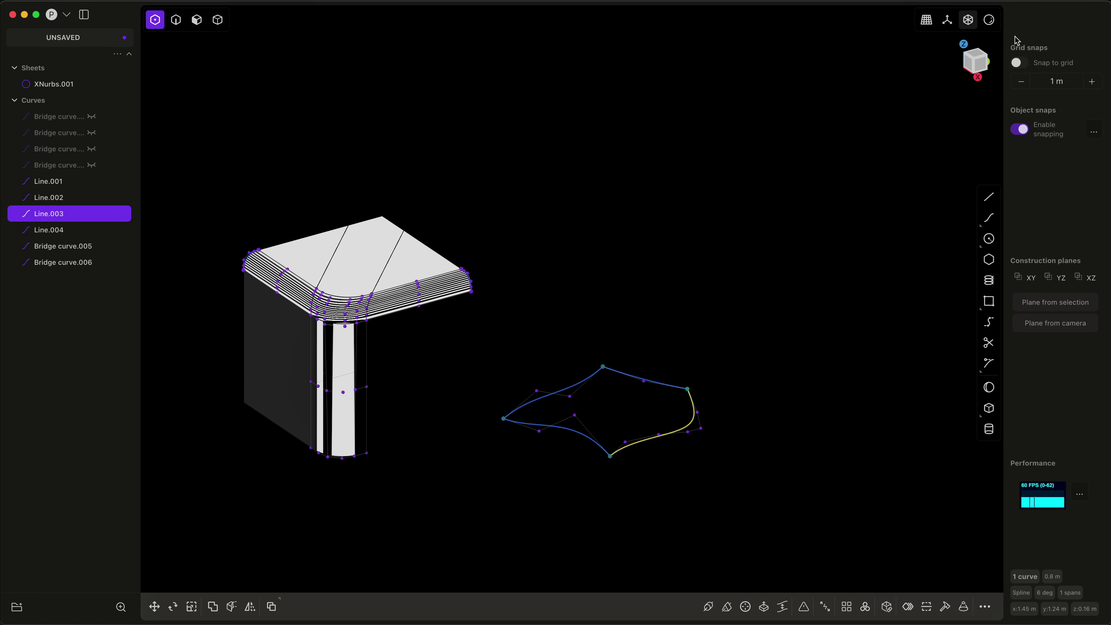
Return the viewport from zebra stripes to the standard grey shaded material and clear the curve selection
left_click(989, 21)
left_click(931, 222)
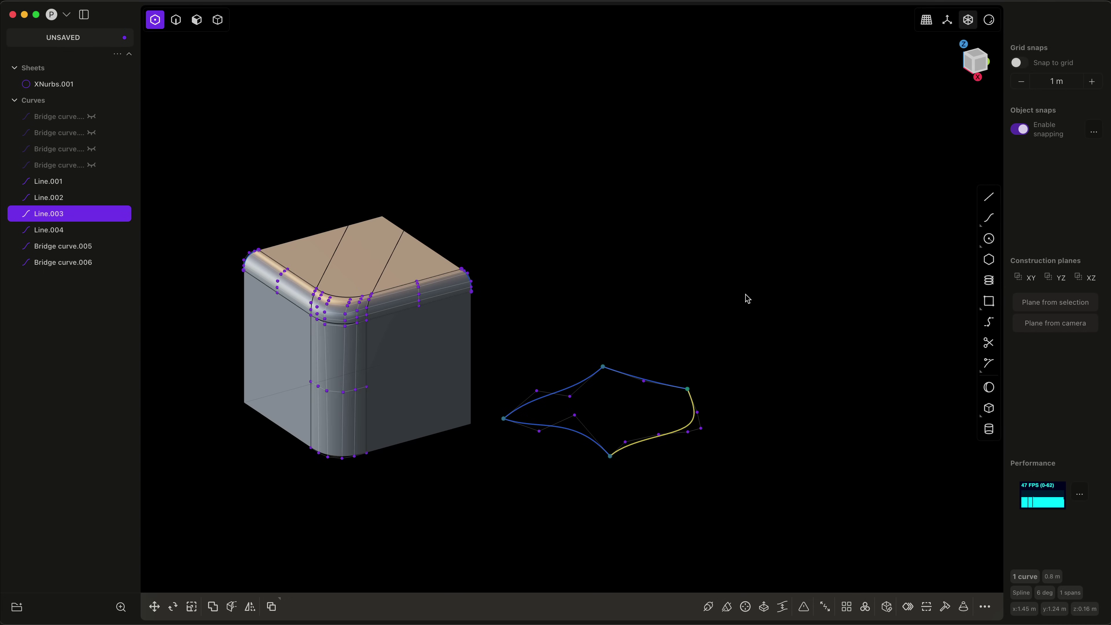
mouse_move(745, 293)
middle_mouse_down()
mouse_move(748, 260)
mouse_move(742, 280)
middle_mouse_up()
left_click(869, 372)
left_click(989, 429)
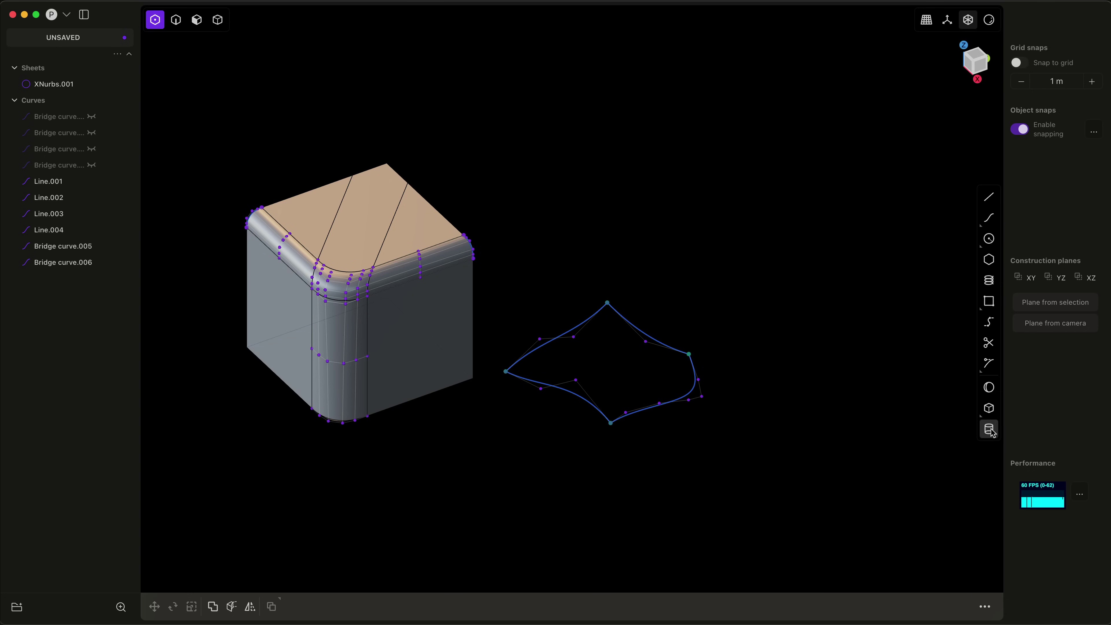
left_click(686, 256)
left_click(727, 285)
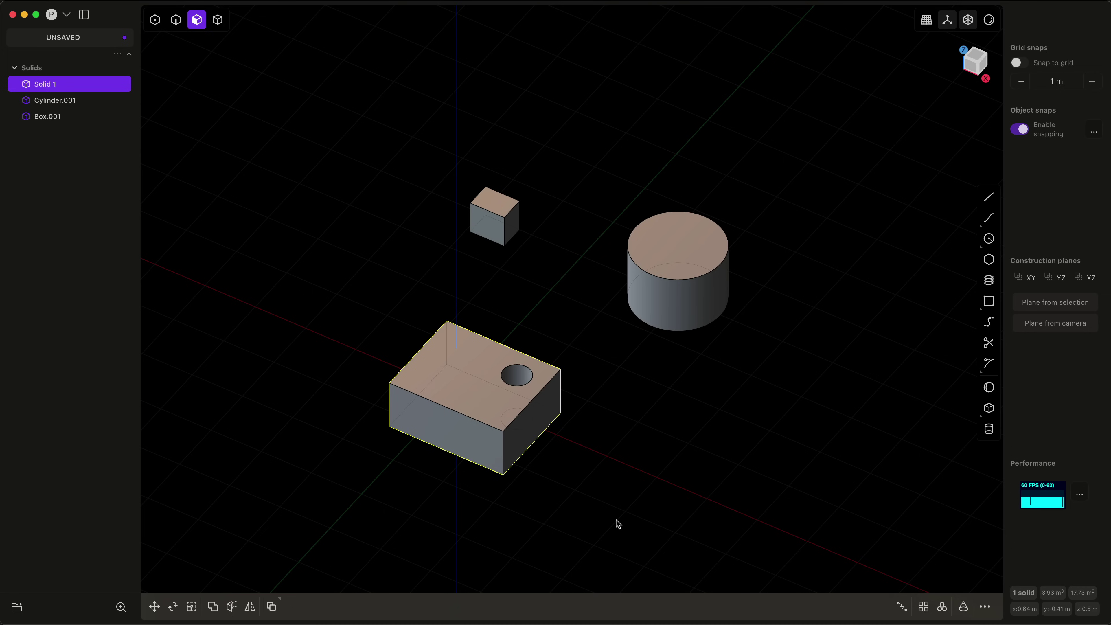
Add a measurement from the centre of the cylinder's top face to the centre of the block's hole
scroll(617, 520, "up", 3)
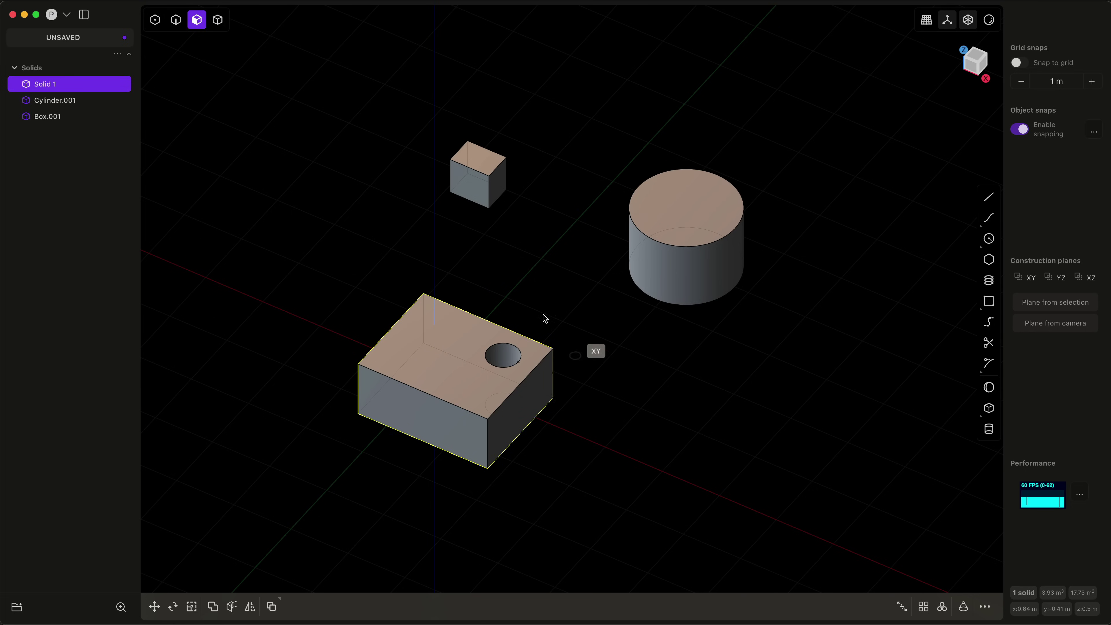
left_click(683, 211)
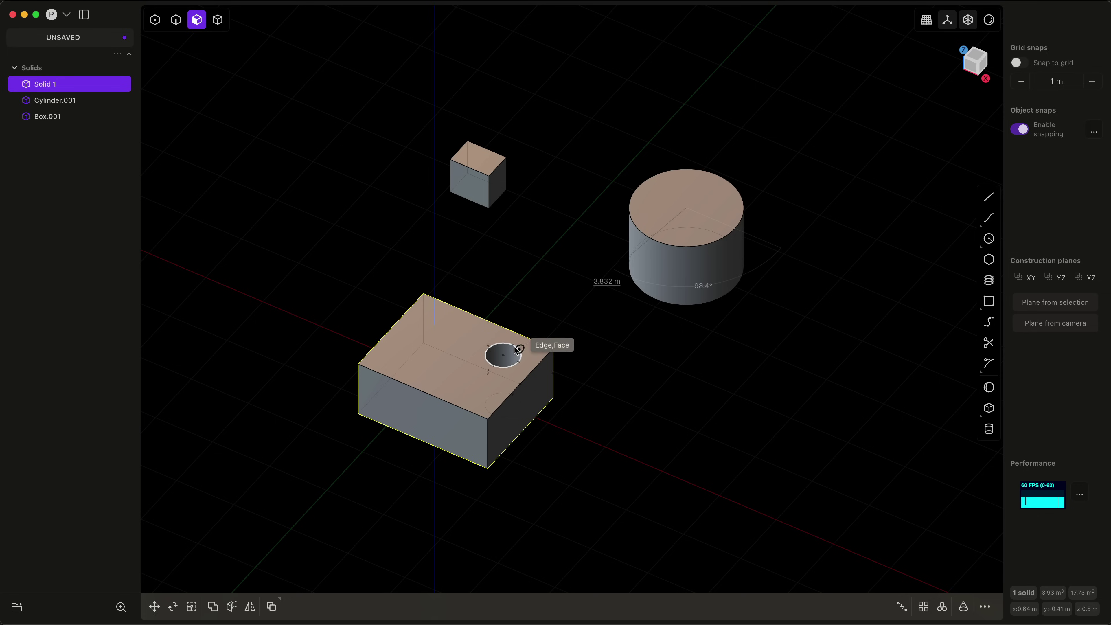
left_click(501, 356)
left_click(673, 397)
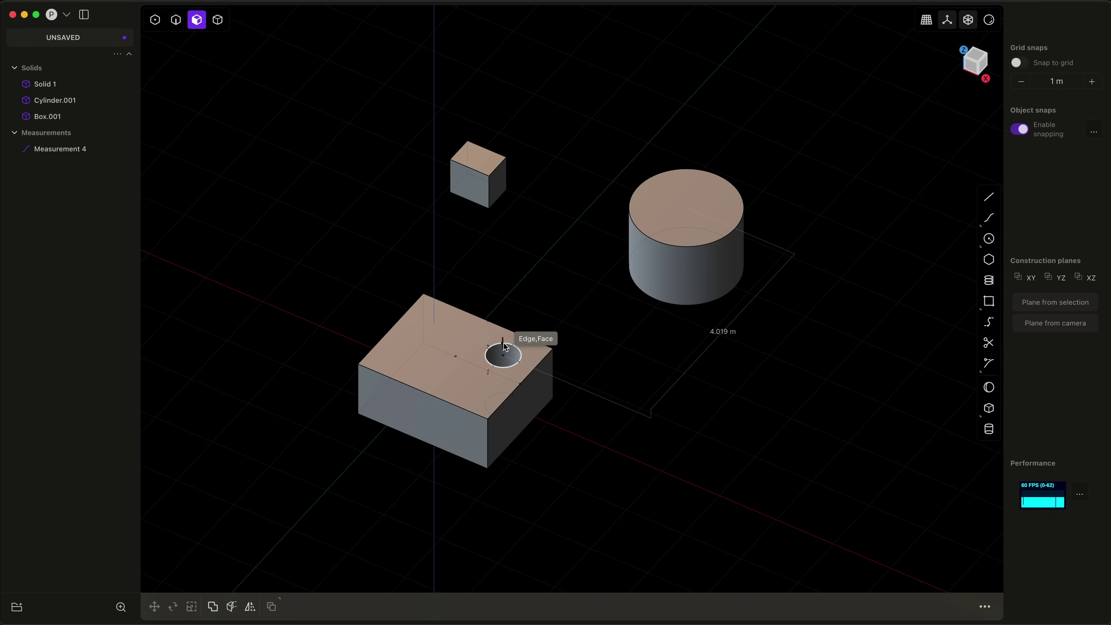
Add a measurement from the centre of the block's hole to the centre of its nearest side face
left_click(504, 355)
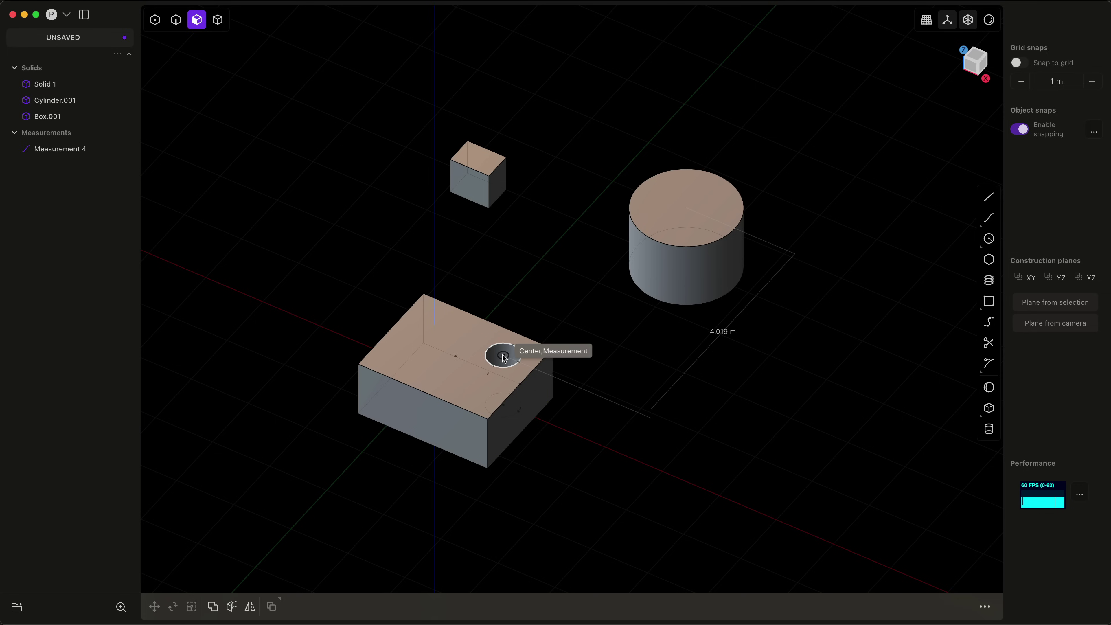
left_click(520, 412)
left_click(572, 329)
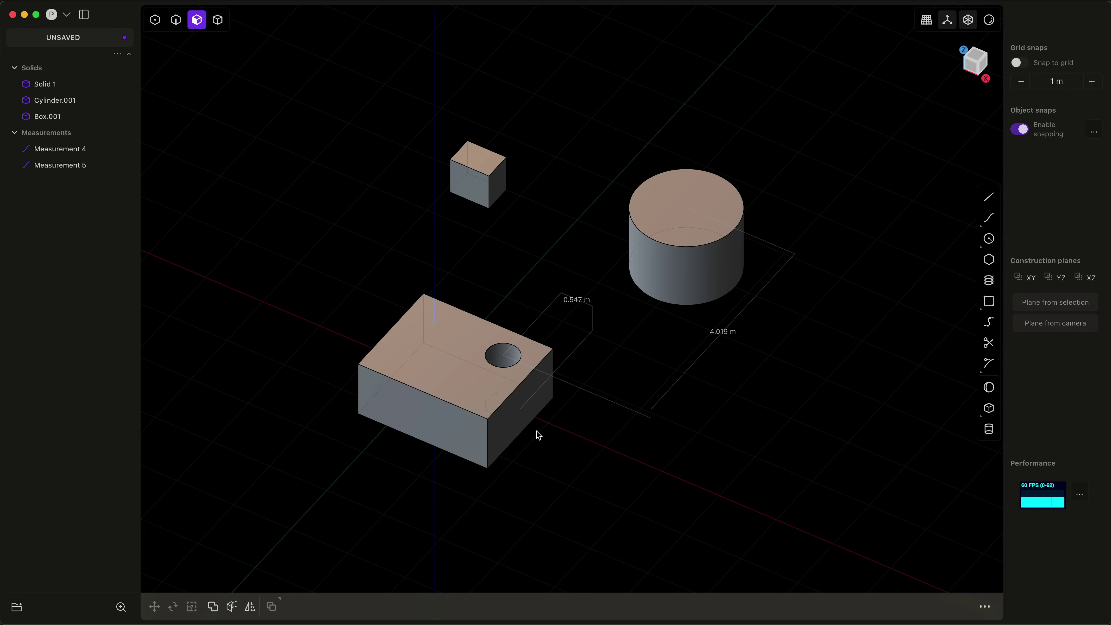
Try moving the block with the hole freely to see how the attached measurements follow
key("4")
left_click(497, 414)
key("g")
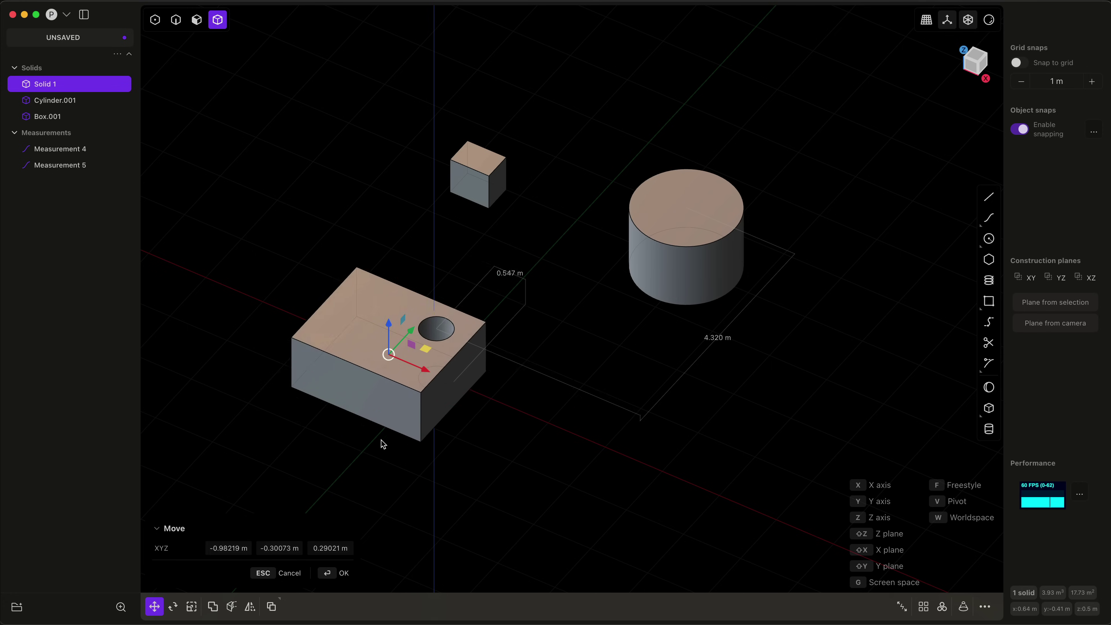
left_click(470, 443)
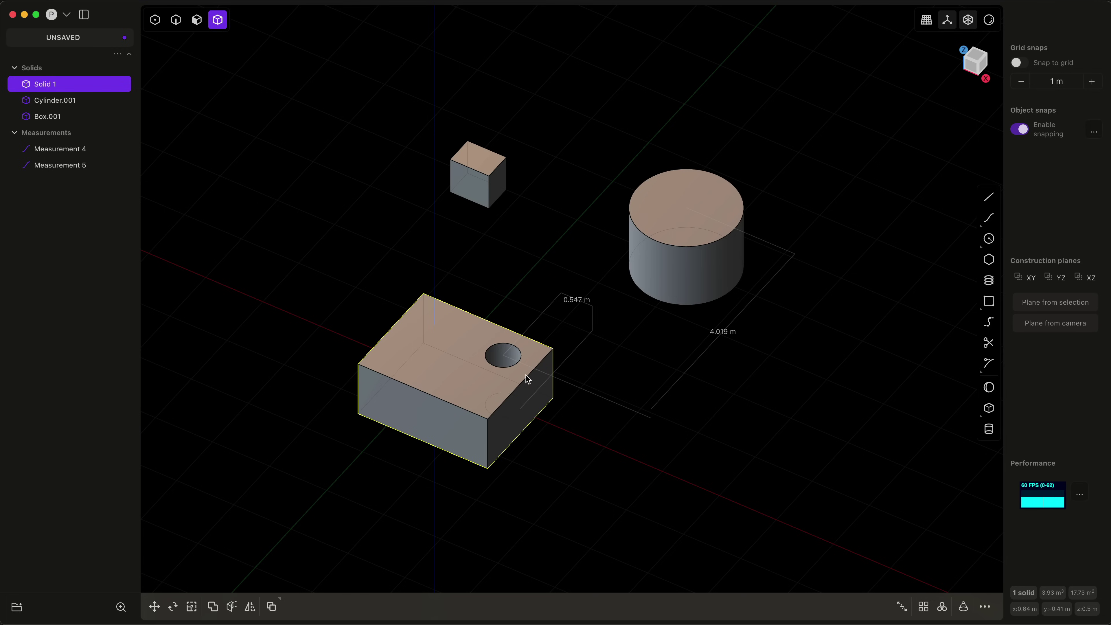
Move the block by setting the measured distance between its hole and the cylinder to 4.5 m
key("g")
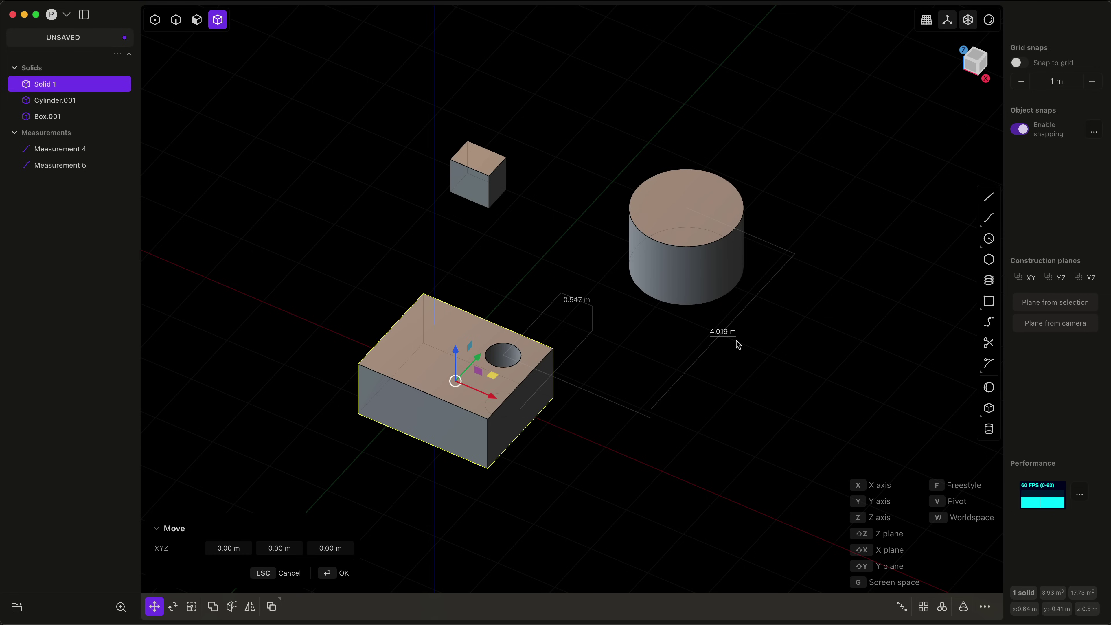
left_click(721, 333)
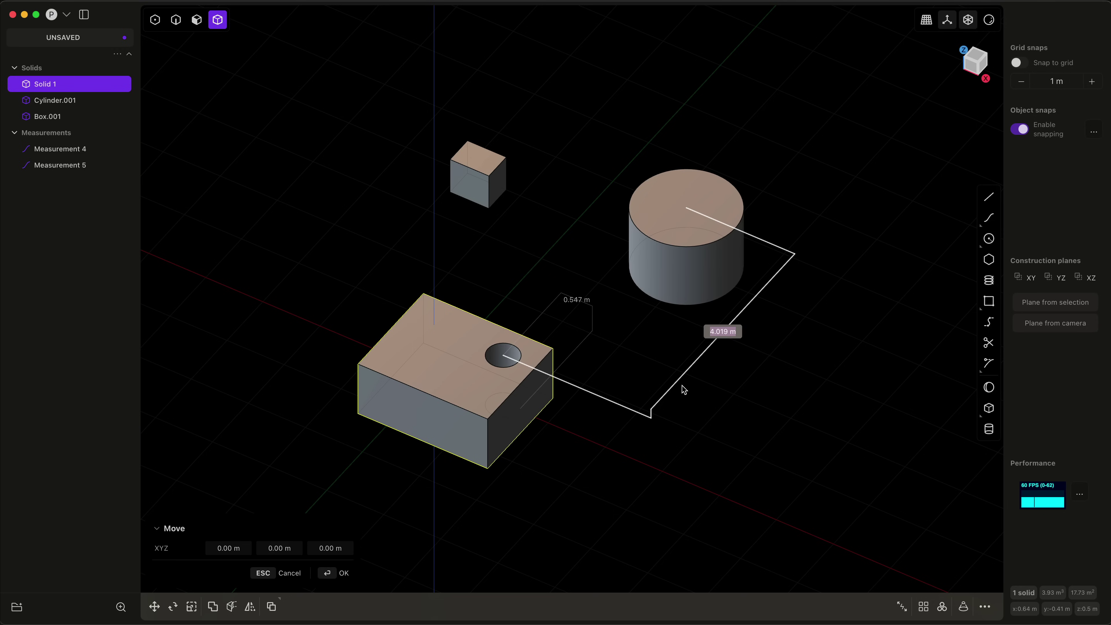
type("4.5")
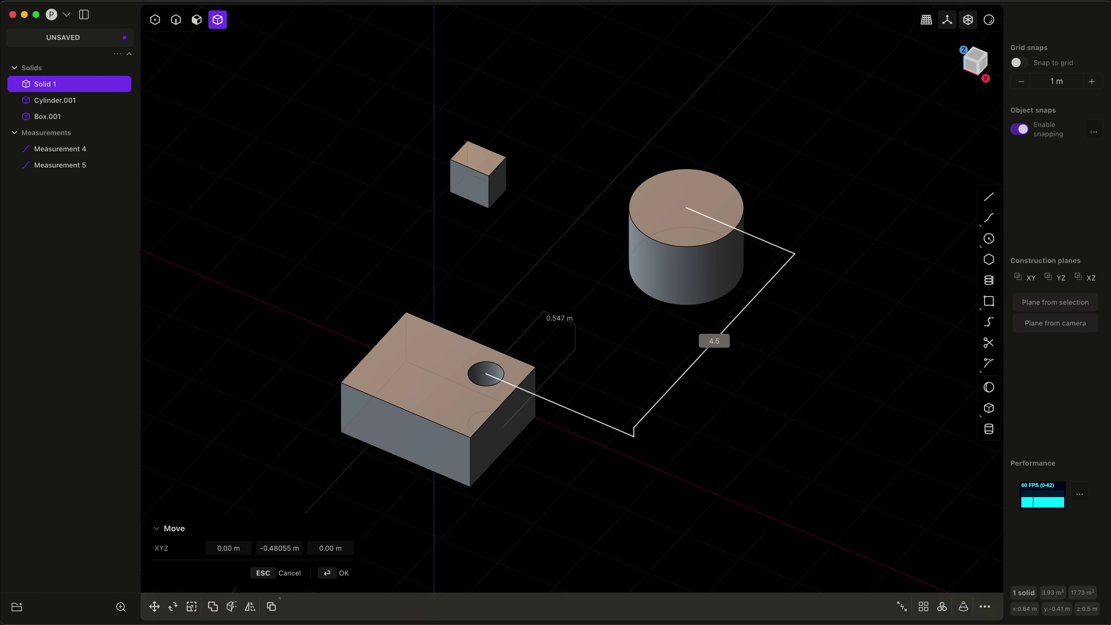
key("Return")
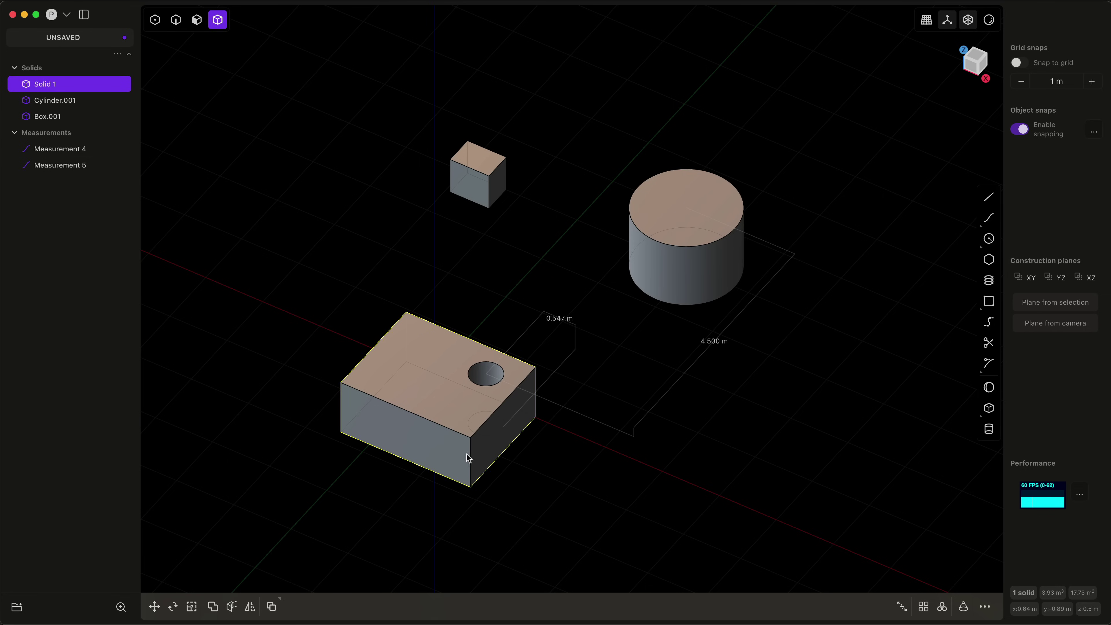
Move the hole's cylindrical face within the block by setting its measured distance from the side face to 0.5 m
key("3")
left_click(482, 378)
key("o")
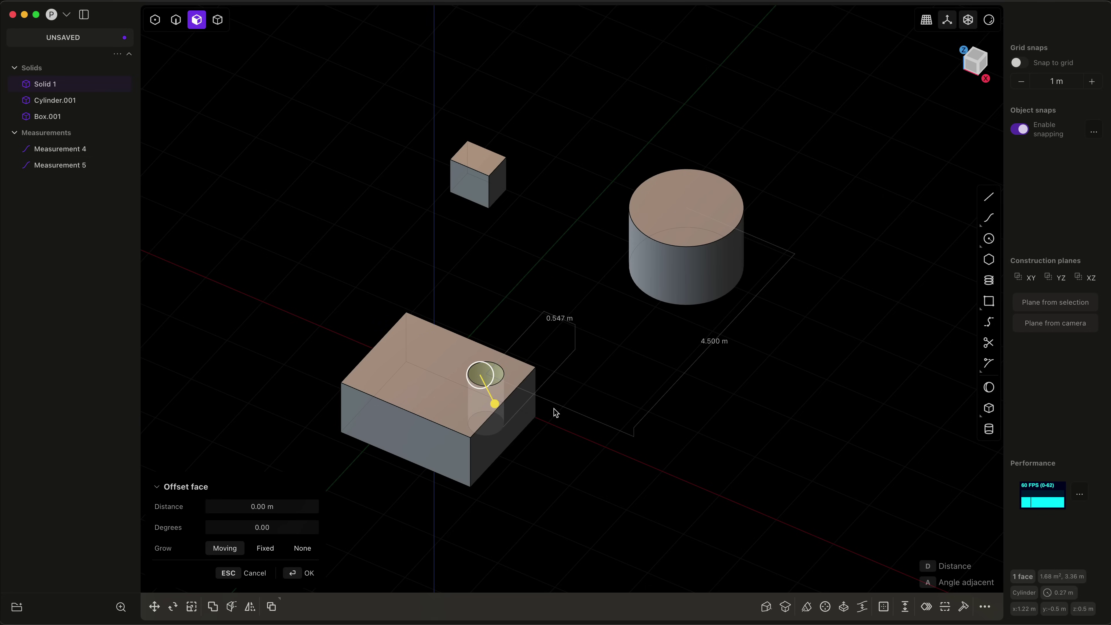
key("g")
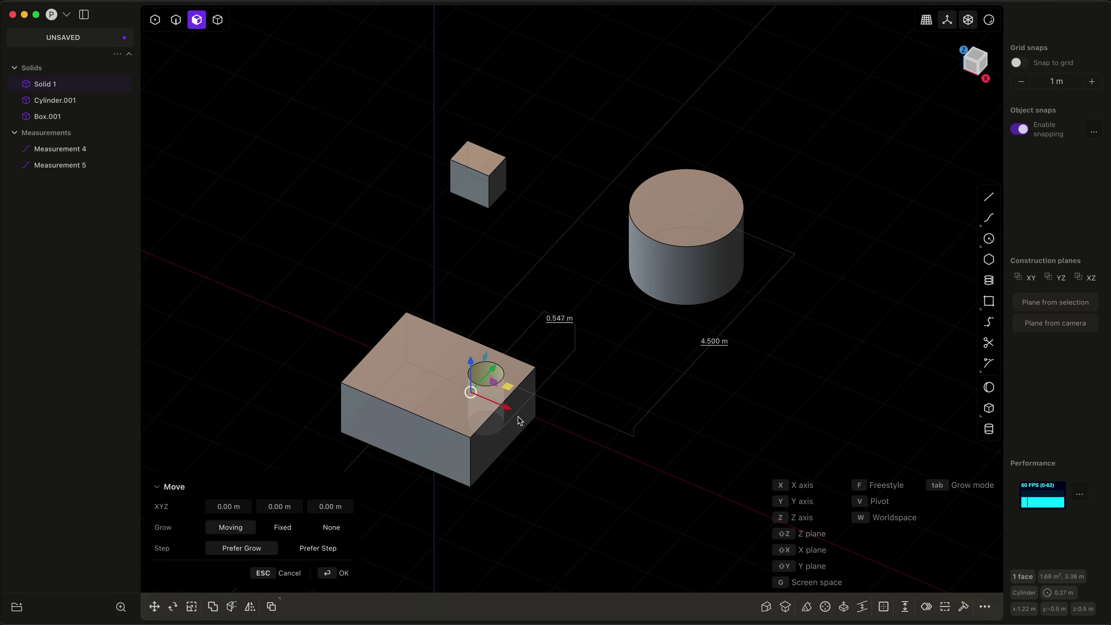
left_click(559, 318)
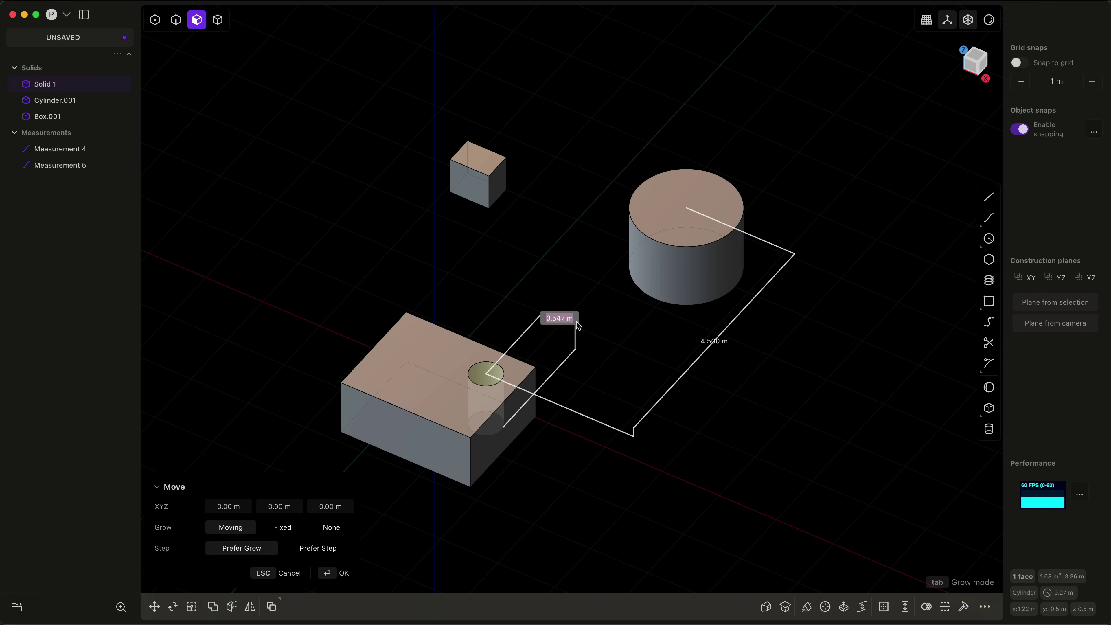
type("0.5")
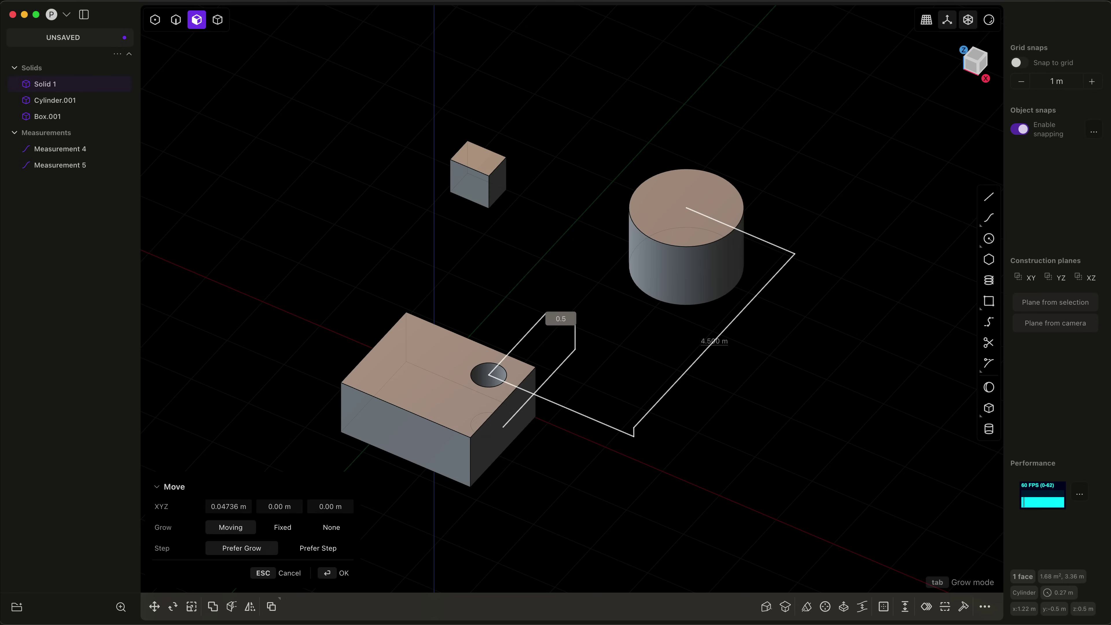
key("Return")
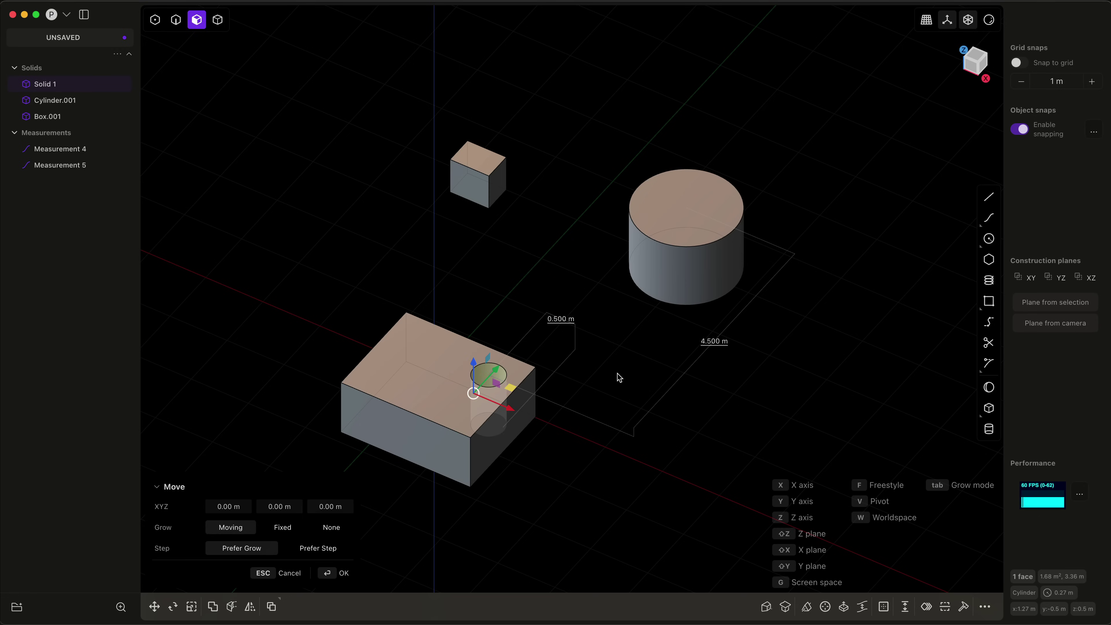
Confirm the hole's move and lengthen the block by offsetting the end face farthest from the hole outward about 3.38 m
key("Return")
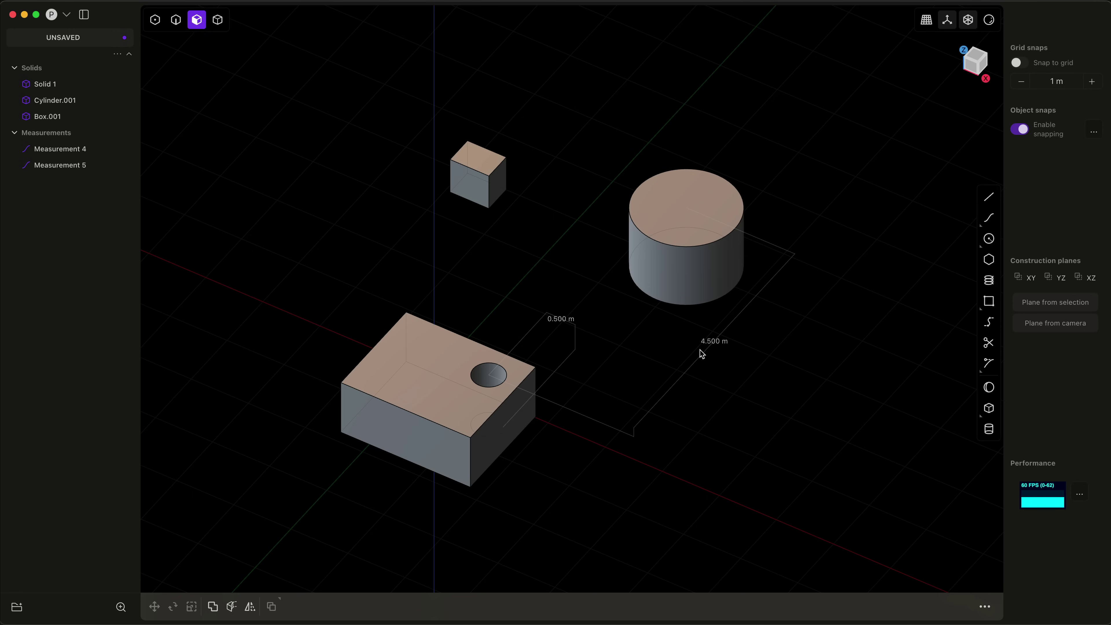
middle_click_drag(701, 353, 620, 409)
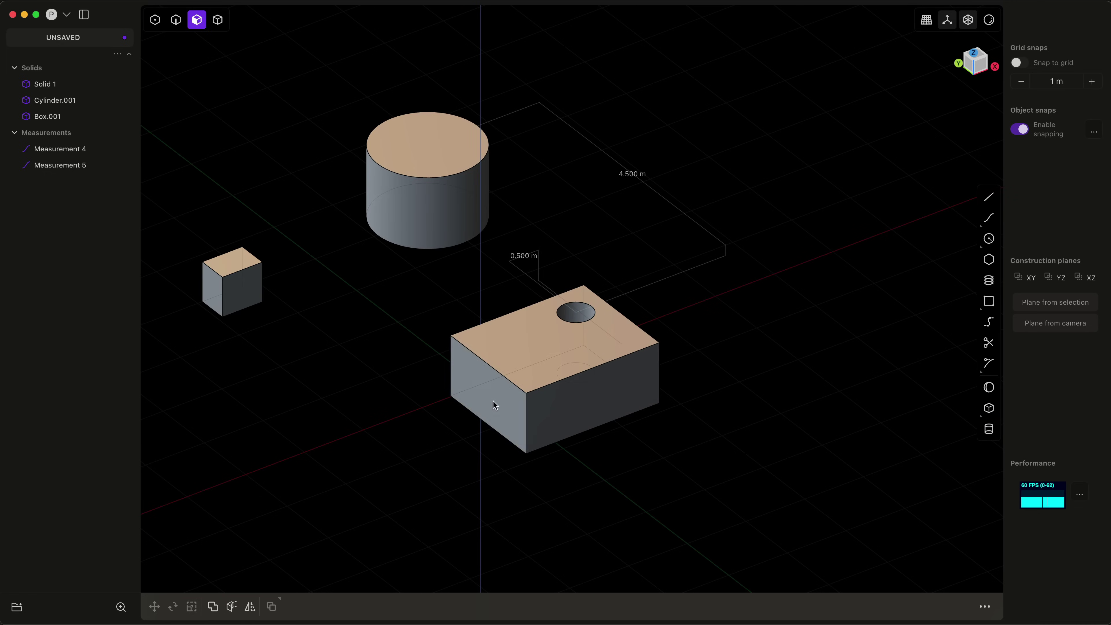
left_click_drag(493, 402, 252, 472)
middle_click_drag(252, 472, 448, 428)
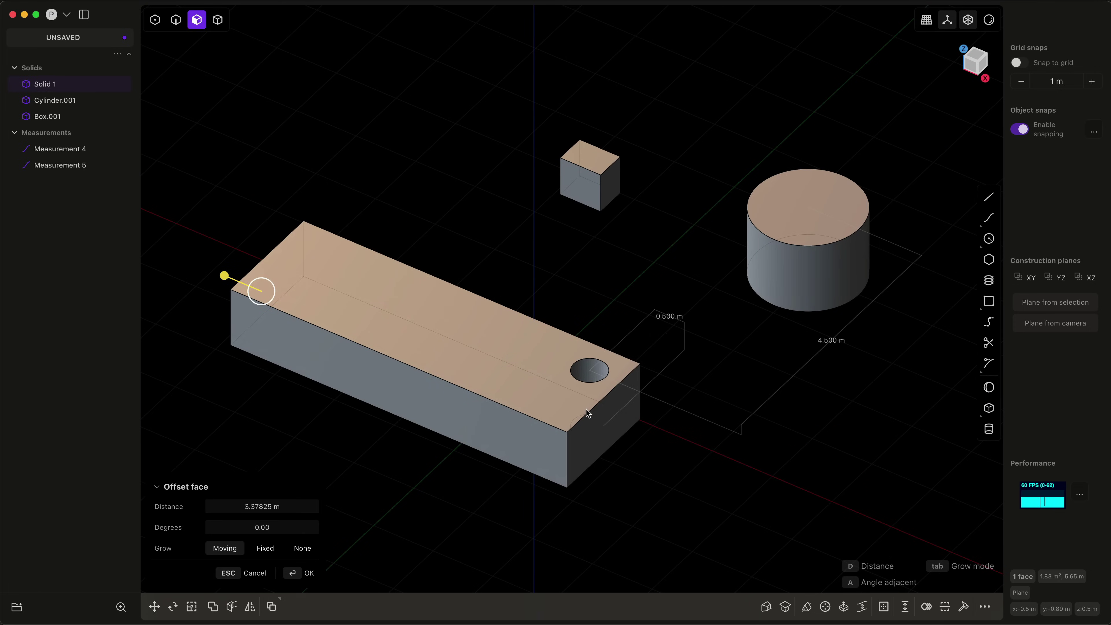
key("Return")
Create a rectangular array of the hole's cylindrical face along the block's length, with 8 instances over an extent of about 6.59 m
left_click(582, 373)
type("f")
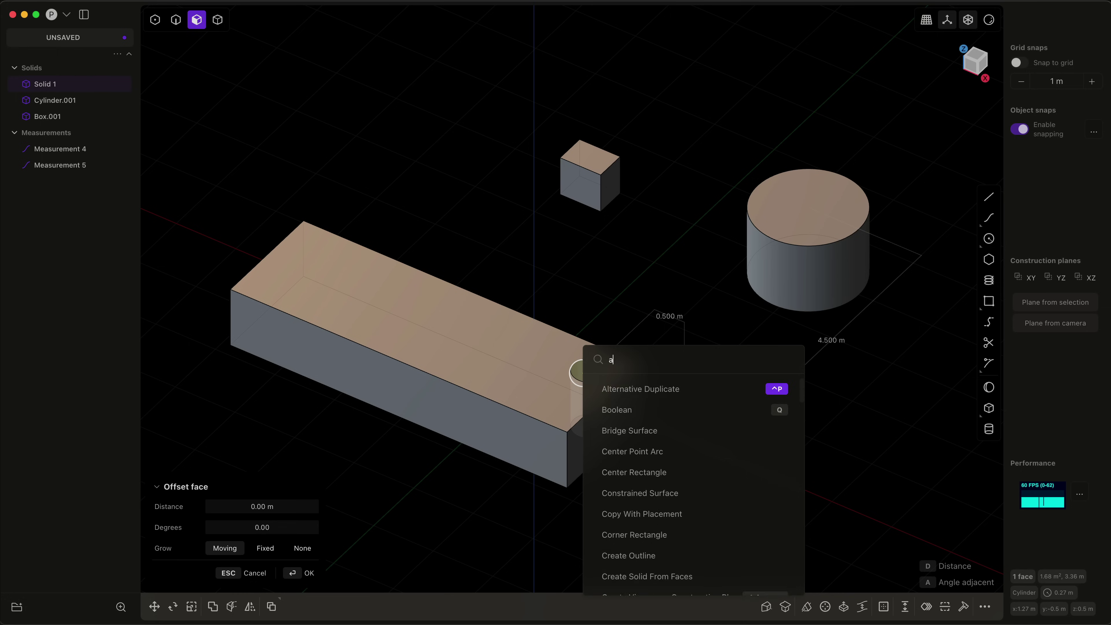
type("arra")
left_click(631, 431)
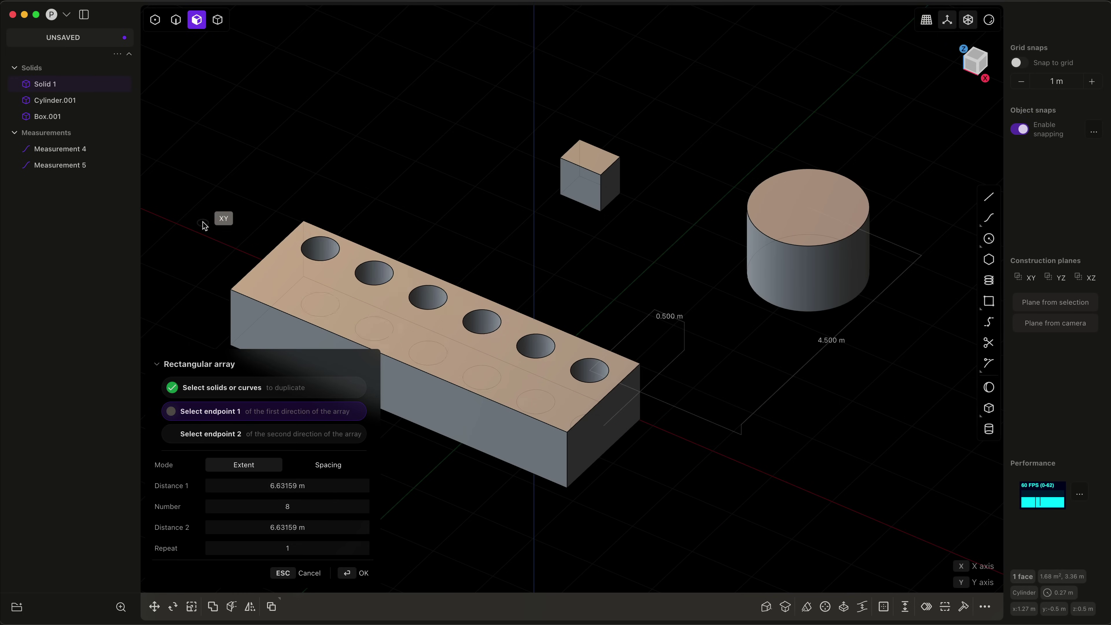
left_click(197, 232)
middle_click_drag(358, 290, 378, 300)
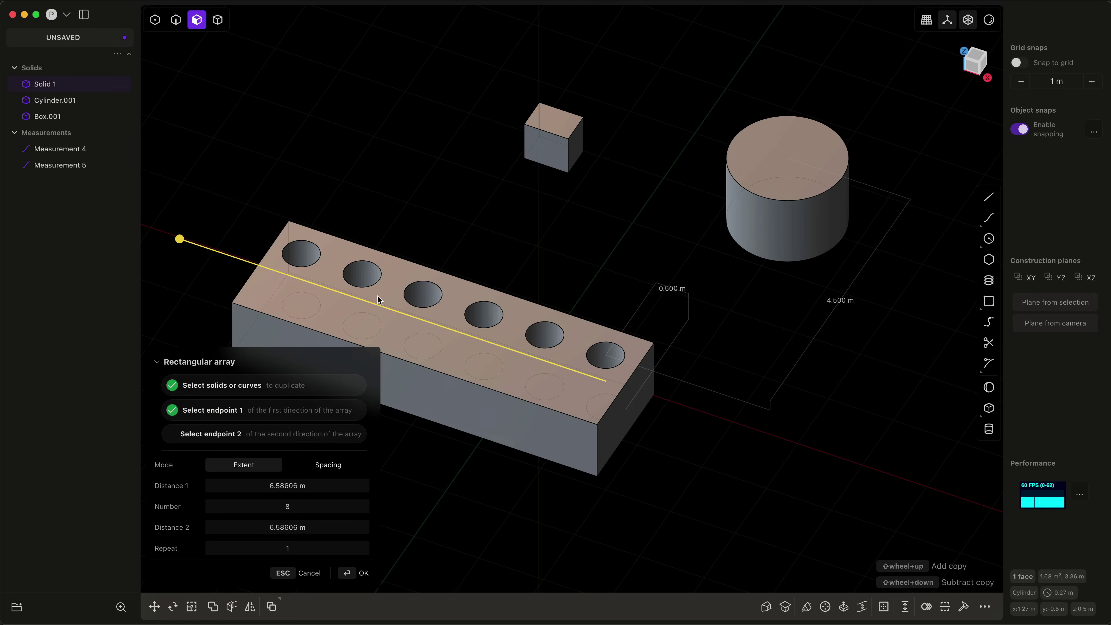
key("Escape")
Select all faces of the block, try filtering the selection to its cylindrical hole faces, and undo the filtering
middle_click_drag(496, 387, 673, 430)
left_click_drag(228, 109, 712, 469)
key("o")
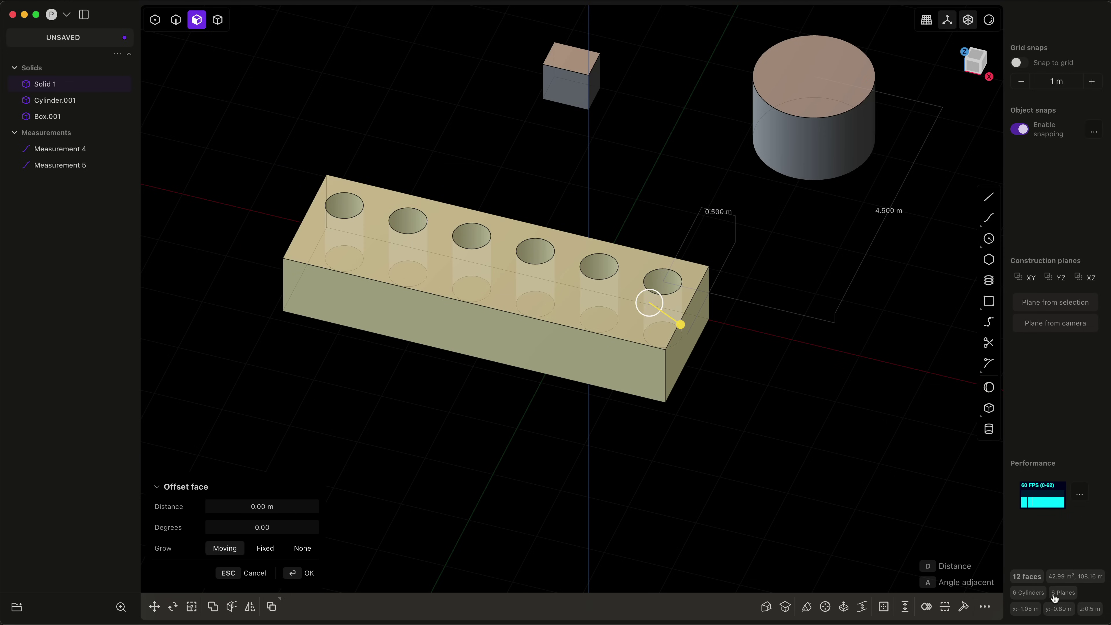
left_click(1032, 595)
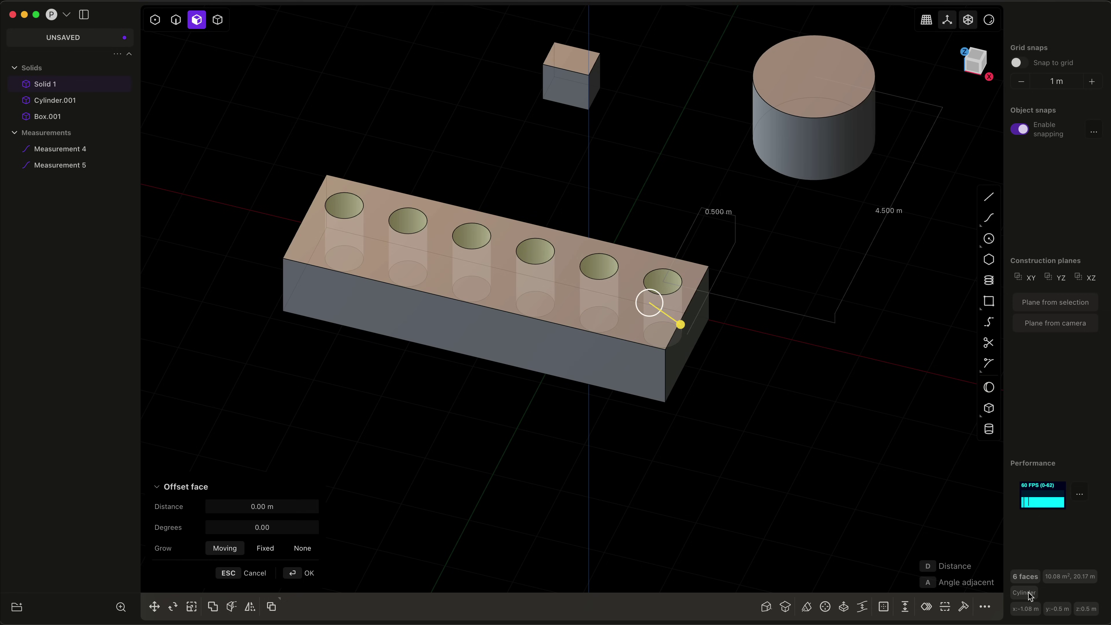
key("super+z")
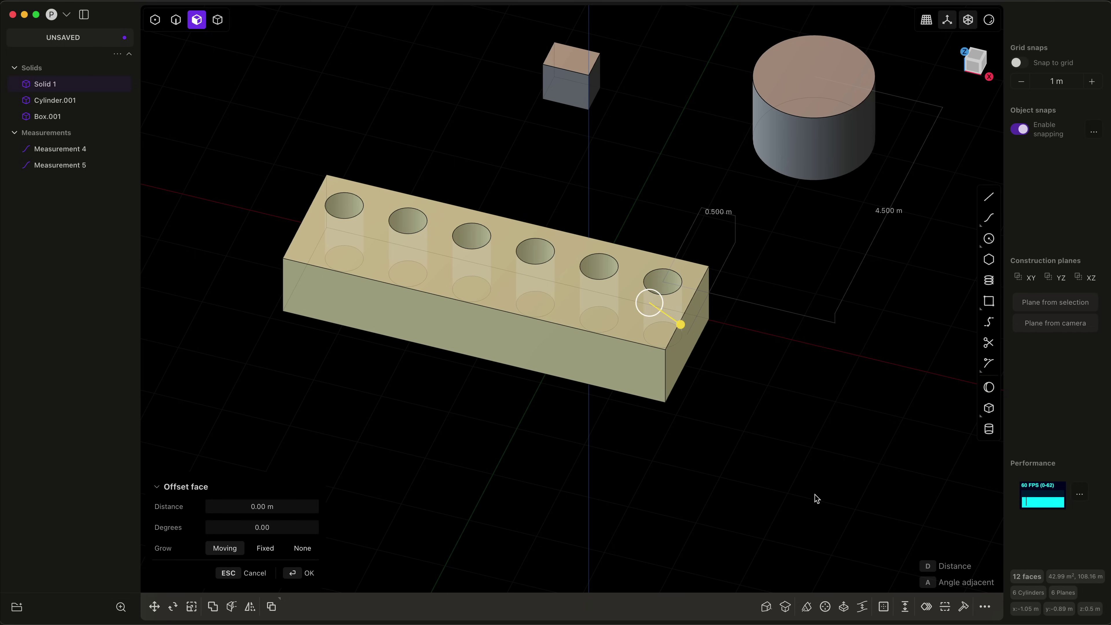
Fillet the block's near long top edge and the adjoining vertical corner edge with a radius of about 0.28 m
key("2")
left_click(583, 330)
key("f")
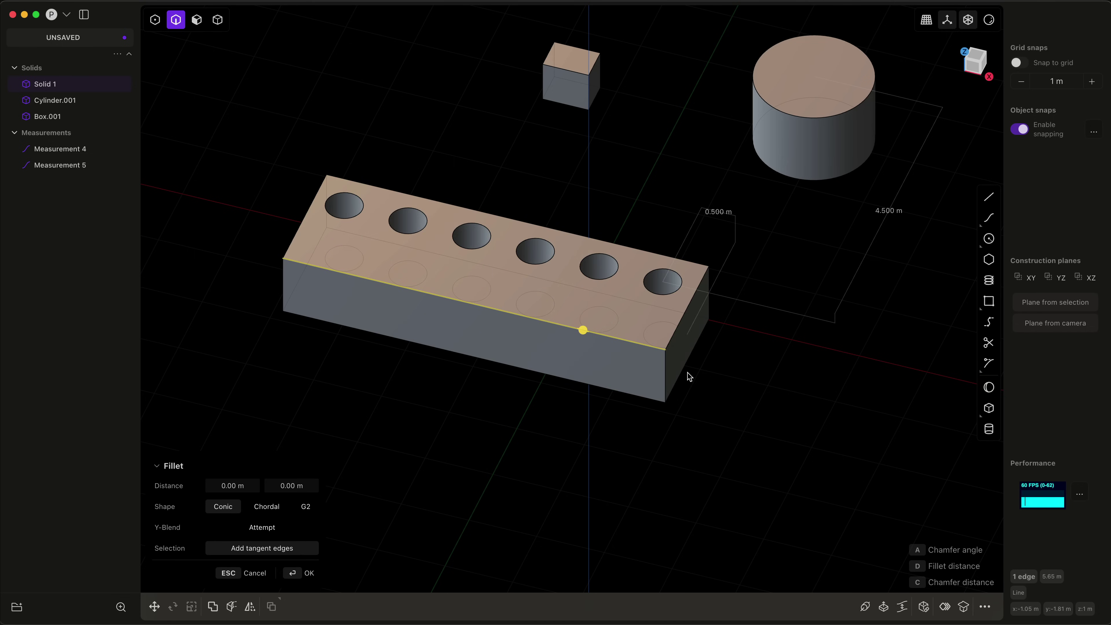
left_click(663, 368)
left_click_drag(666, 374, 719, 400)
key("Return")
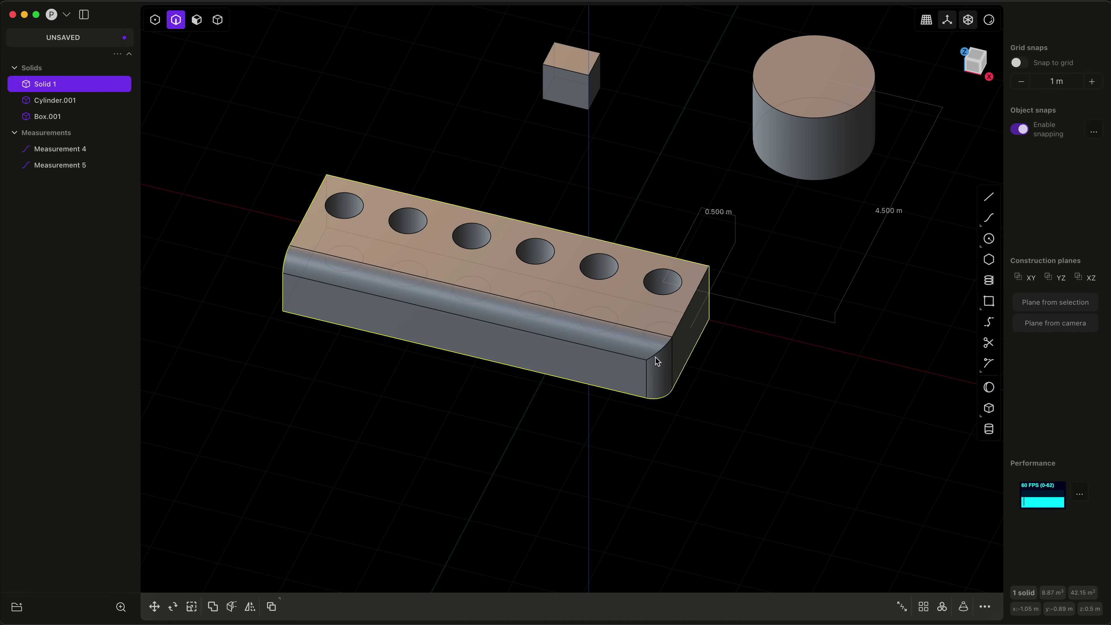
Fillet the block's short top edge next to the filleted corner and select the corner blend face where the fillets meet
key("3")
left_click(661, 377)
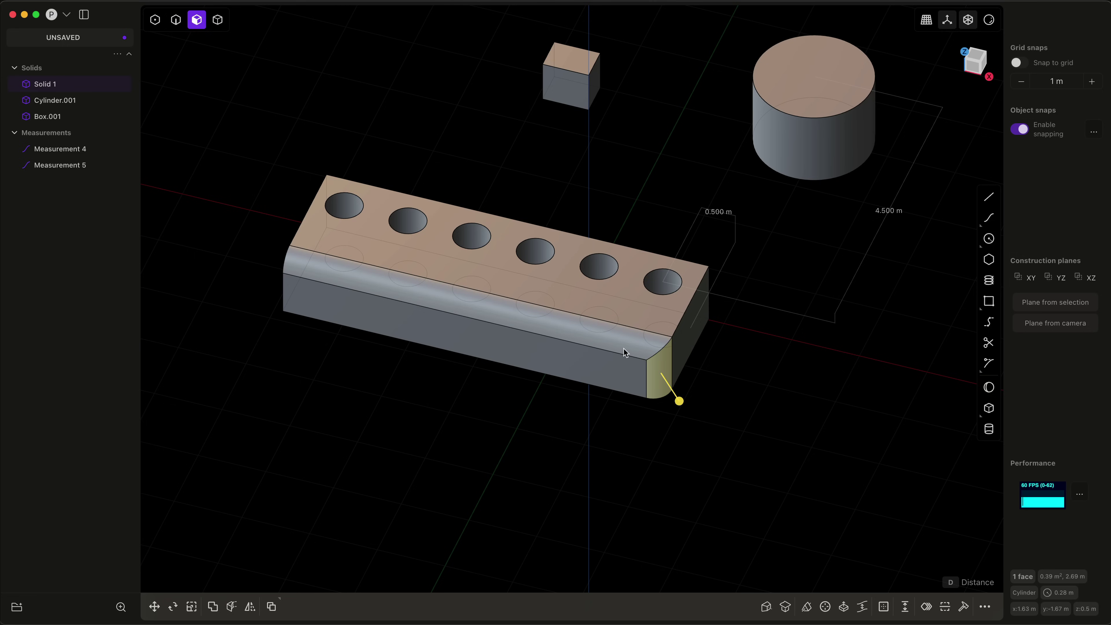
left_click(625, 350)
key("2")
left_click(673, 333, "shift")
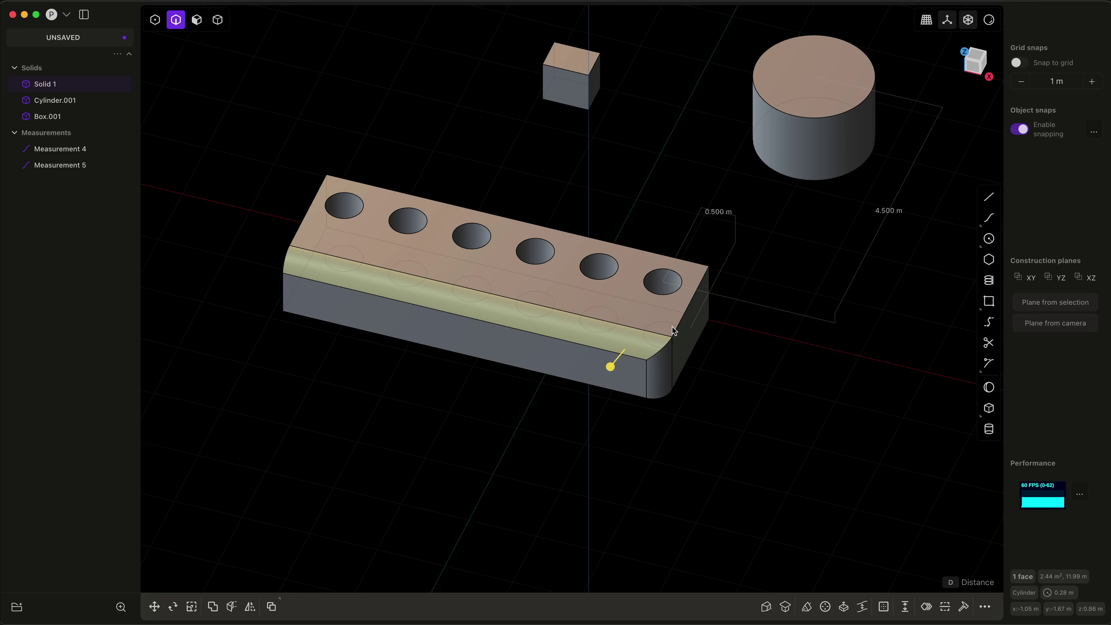
key("b")
key("Return")
key("3")
left_click(668, 349)
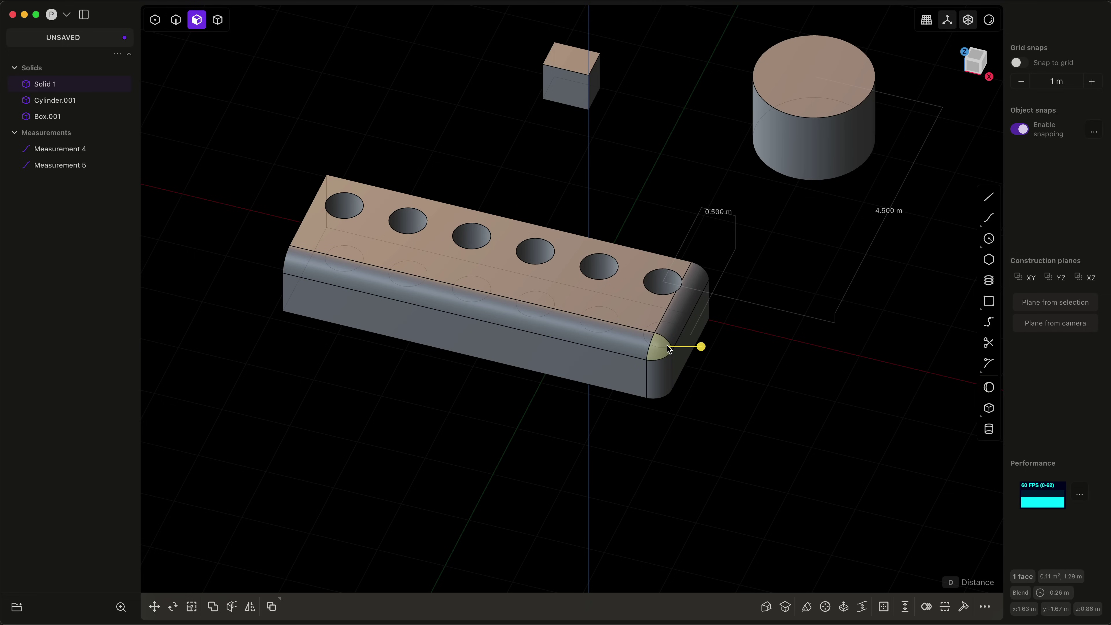
Box-select the model's faces twice, filtering the first selection to the blend face and the second to cylindrical faces only
left_click_drag(709, 398, 541, 288)
left_click(1091, 593)
left_click_drag(813, 446, 372, 174)
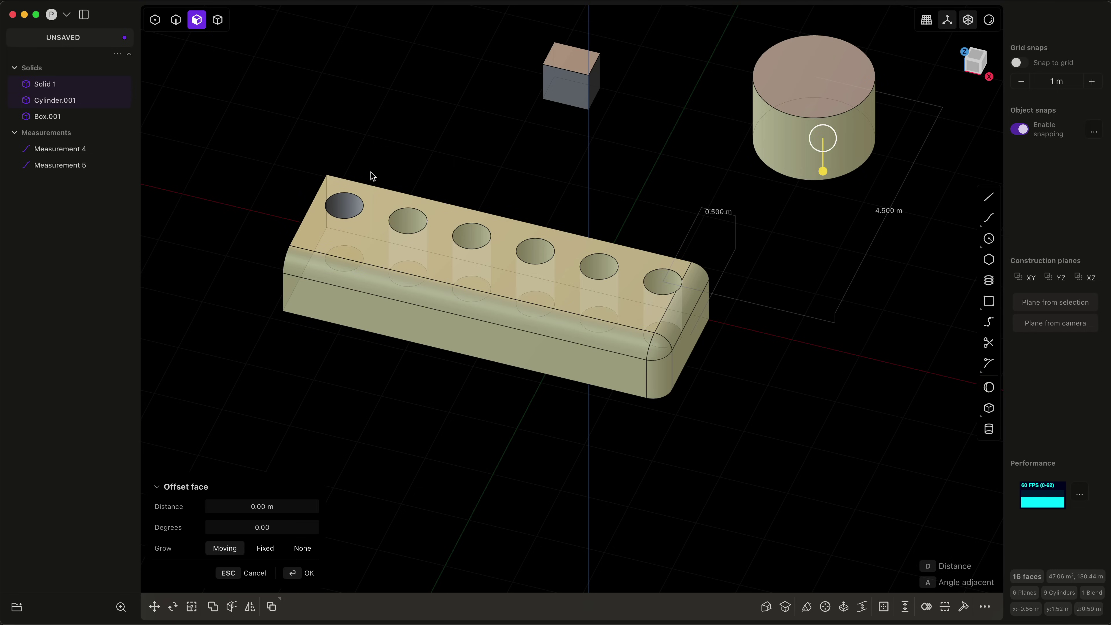
left_click(1053, 595)
scroll(702, 409, "up", 3)
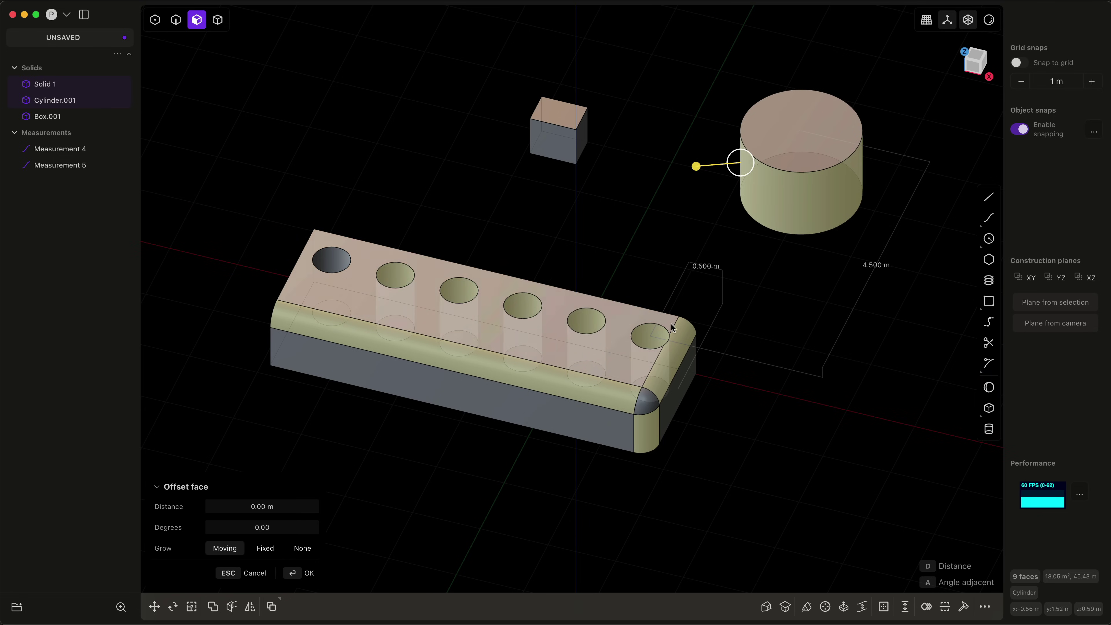
Box-select faces across the solids, undo the planes-only filter, and exclude planar faces so only cylinders and the blend stay selected
left_click_drag(831, 461, 471, 127)
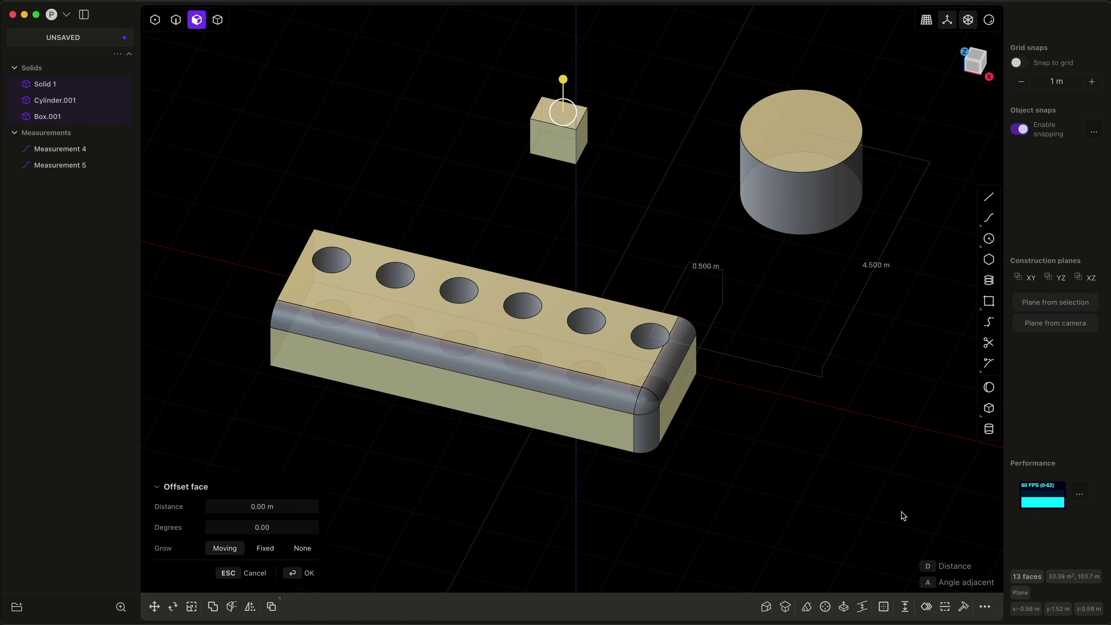
key("super+z")
left_click(1033, 594)
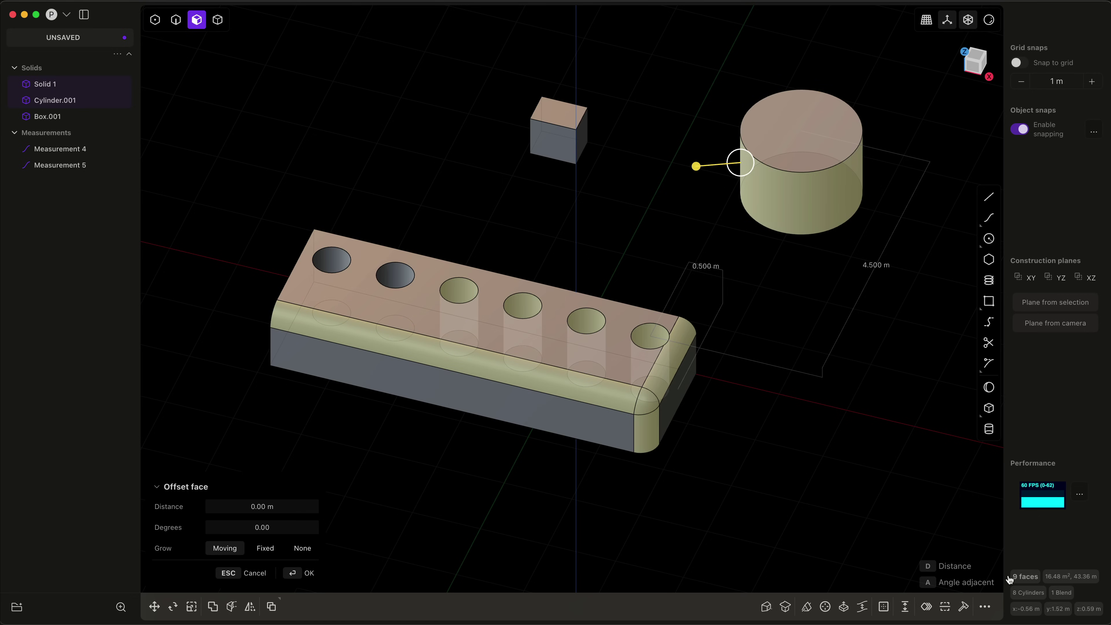